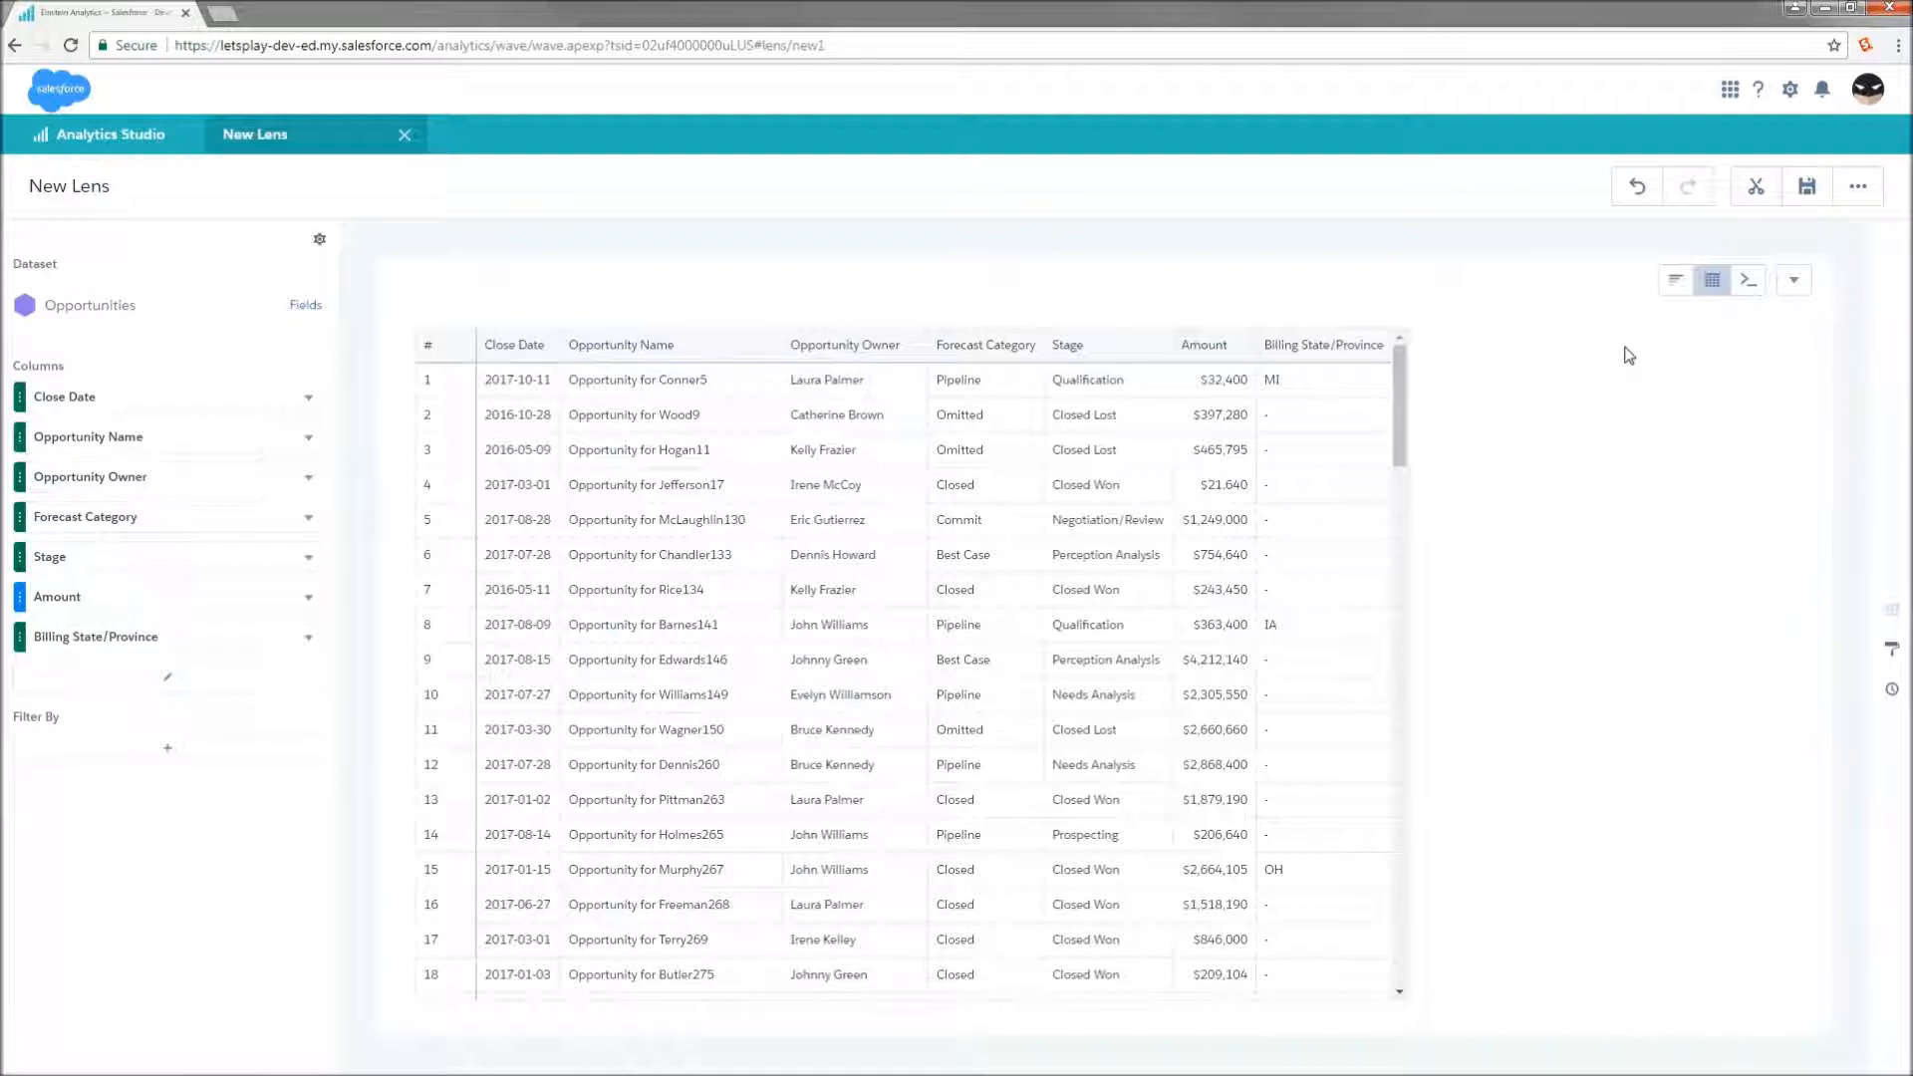
# Step: In the lens's SAQL query, wrap the generated 'Account.BillingState' field in coalesce with the fallback "unknown" and run the query
pyautogui.click(1760, 283)
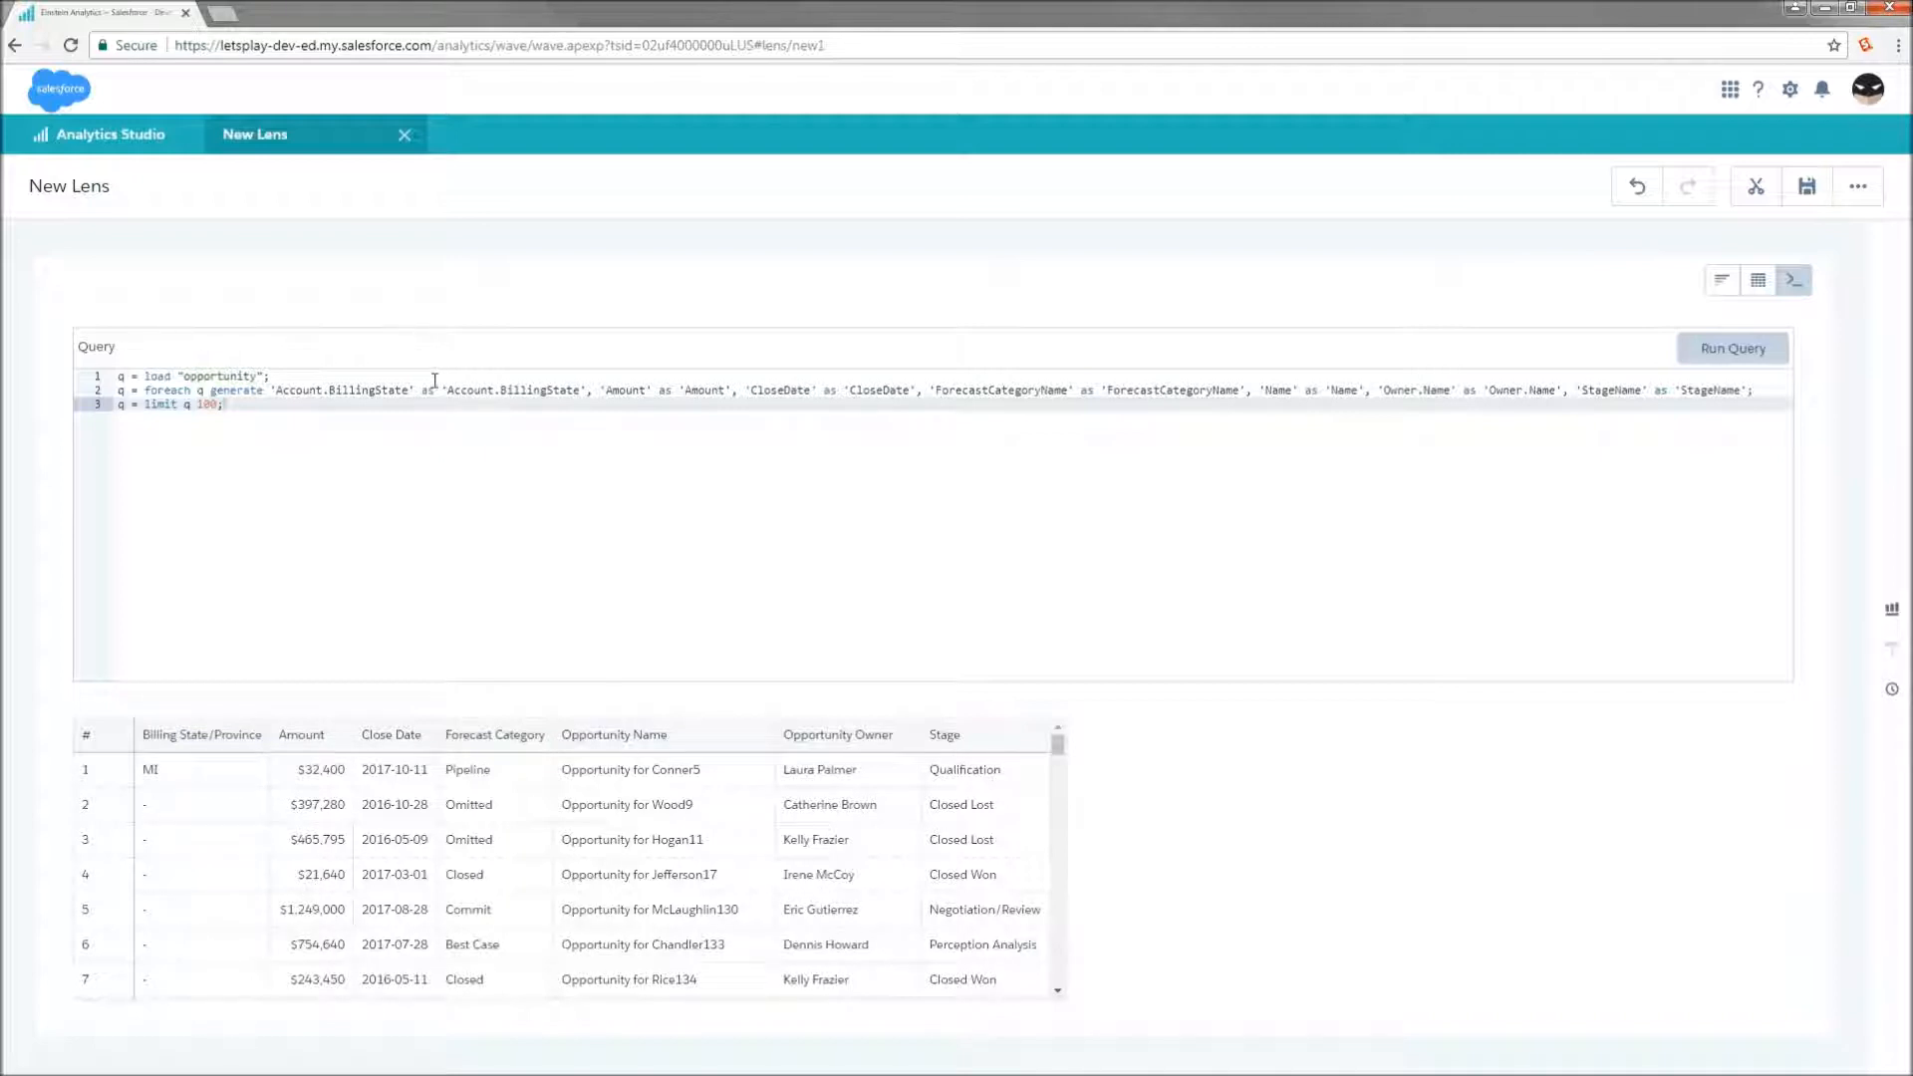
pyautogui.click(270, 390)
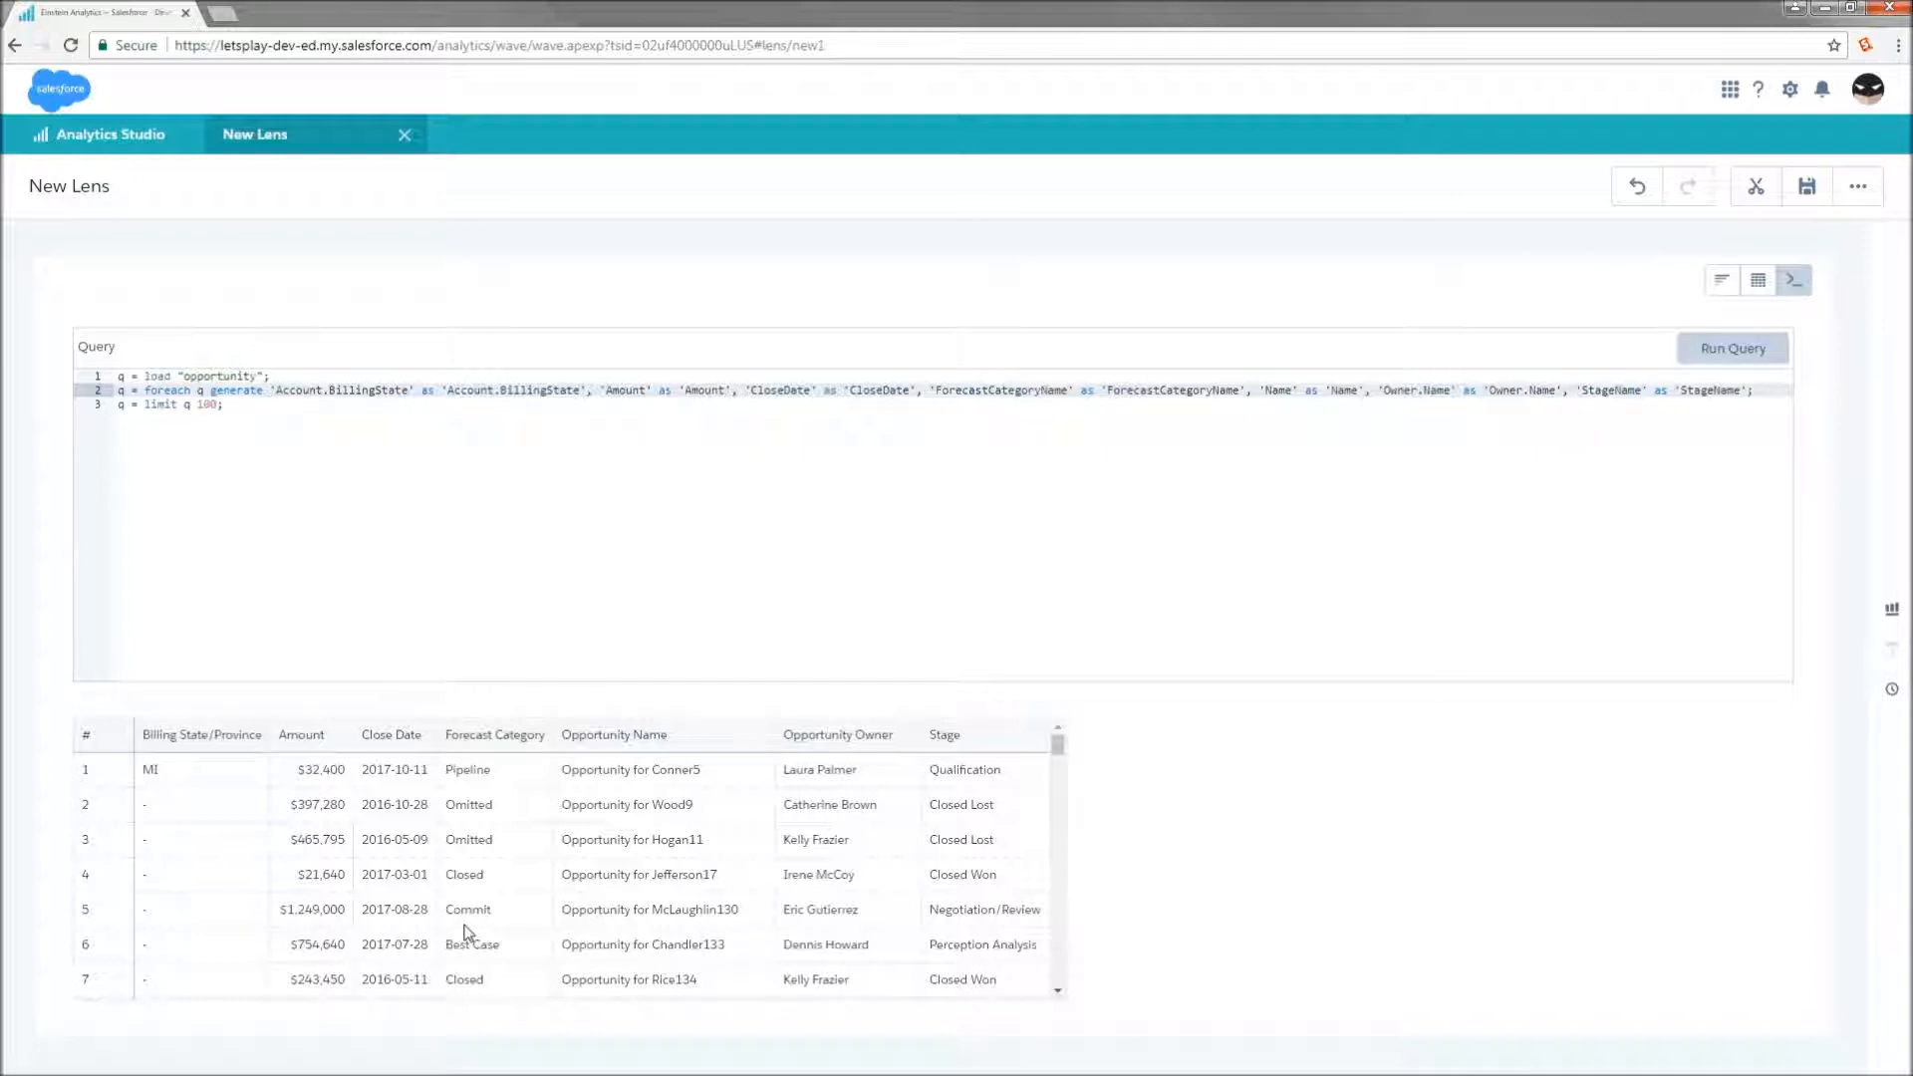
pyautogui.write('coales')
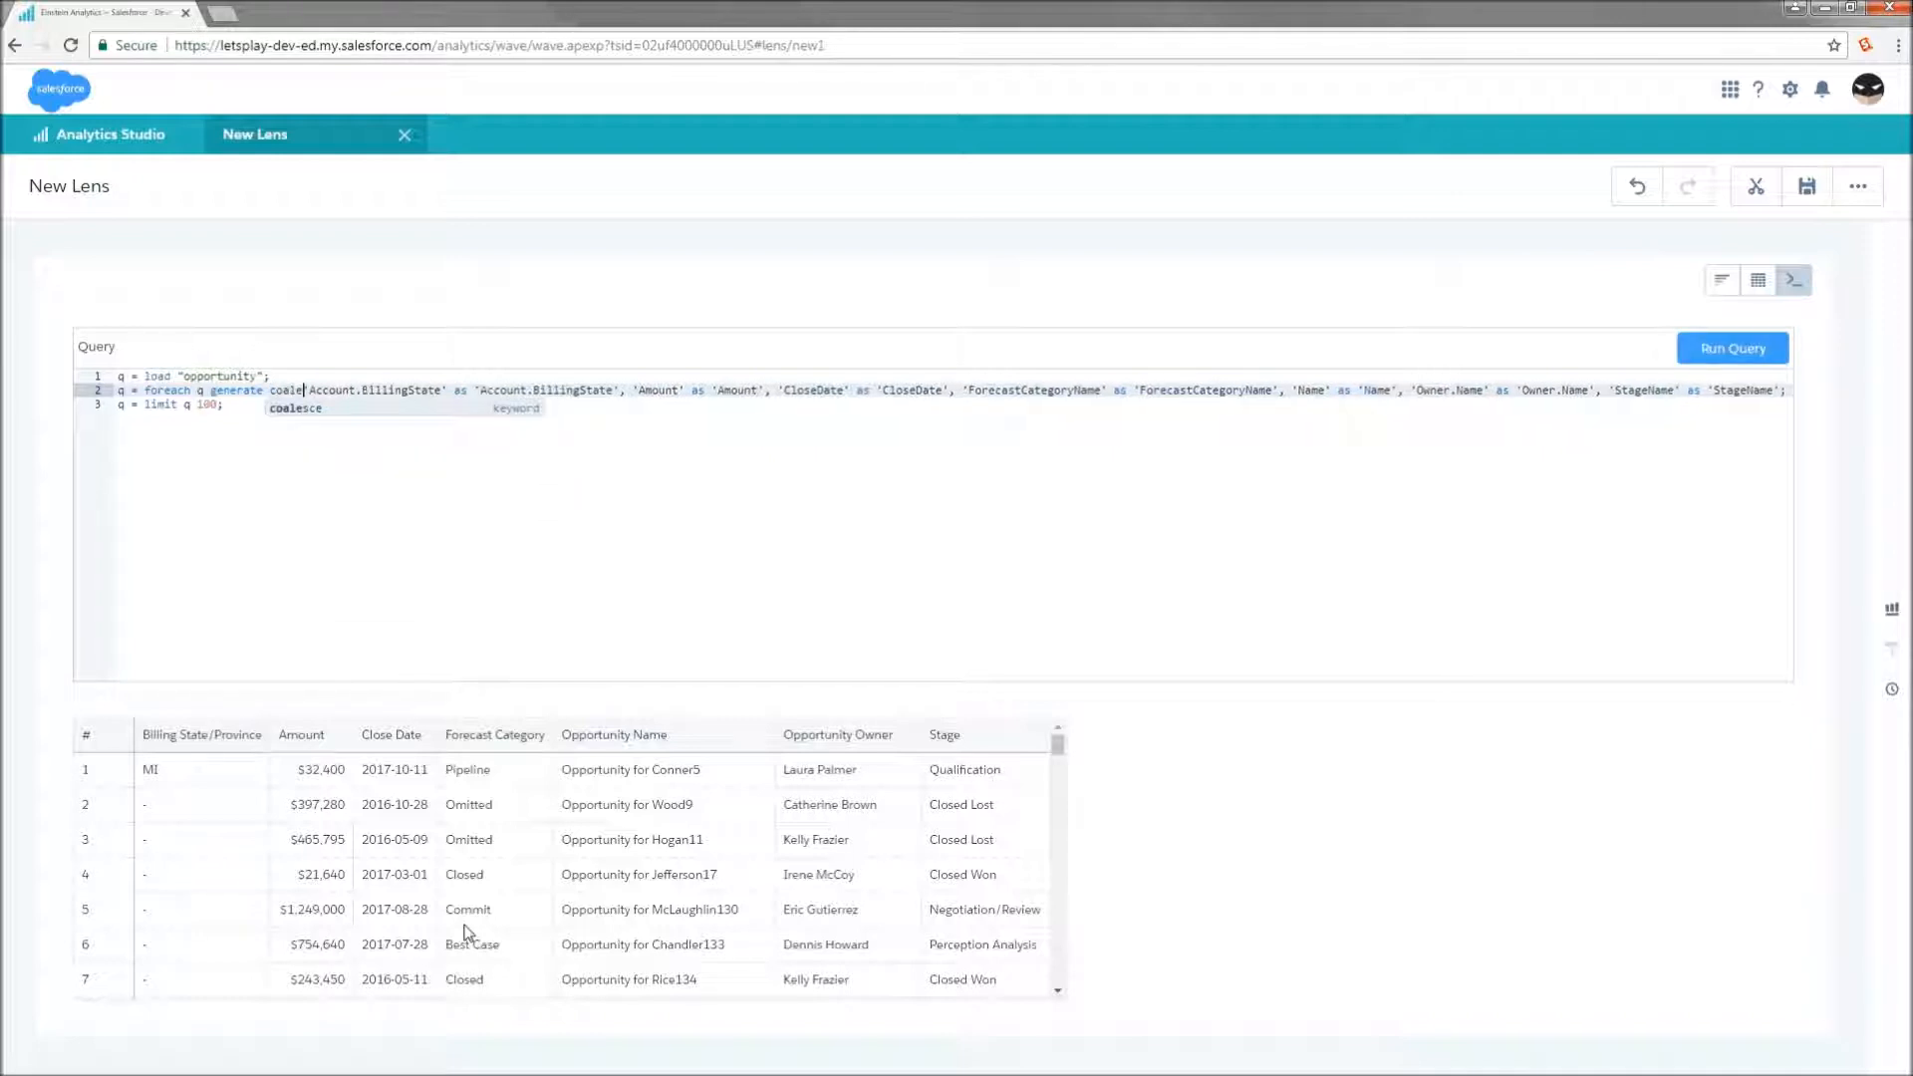
pyautogui.press('Return')
pyautogui.write('(')
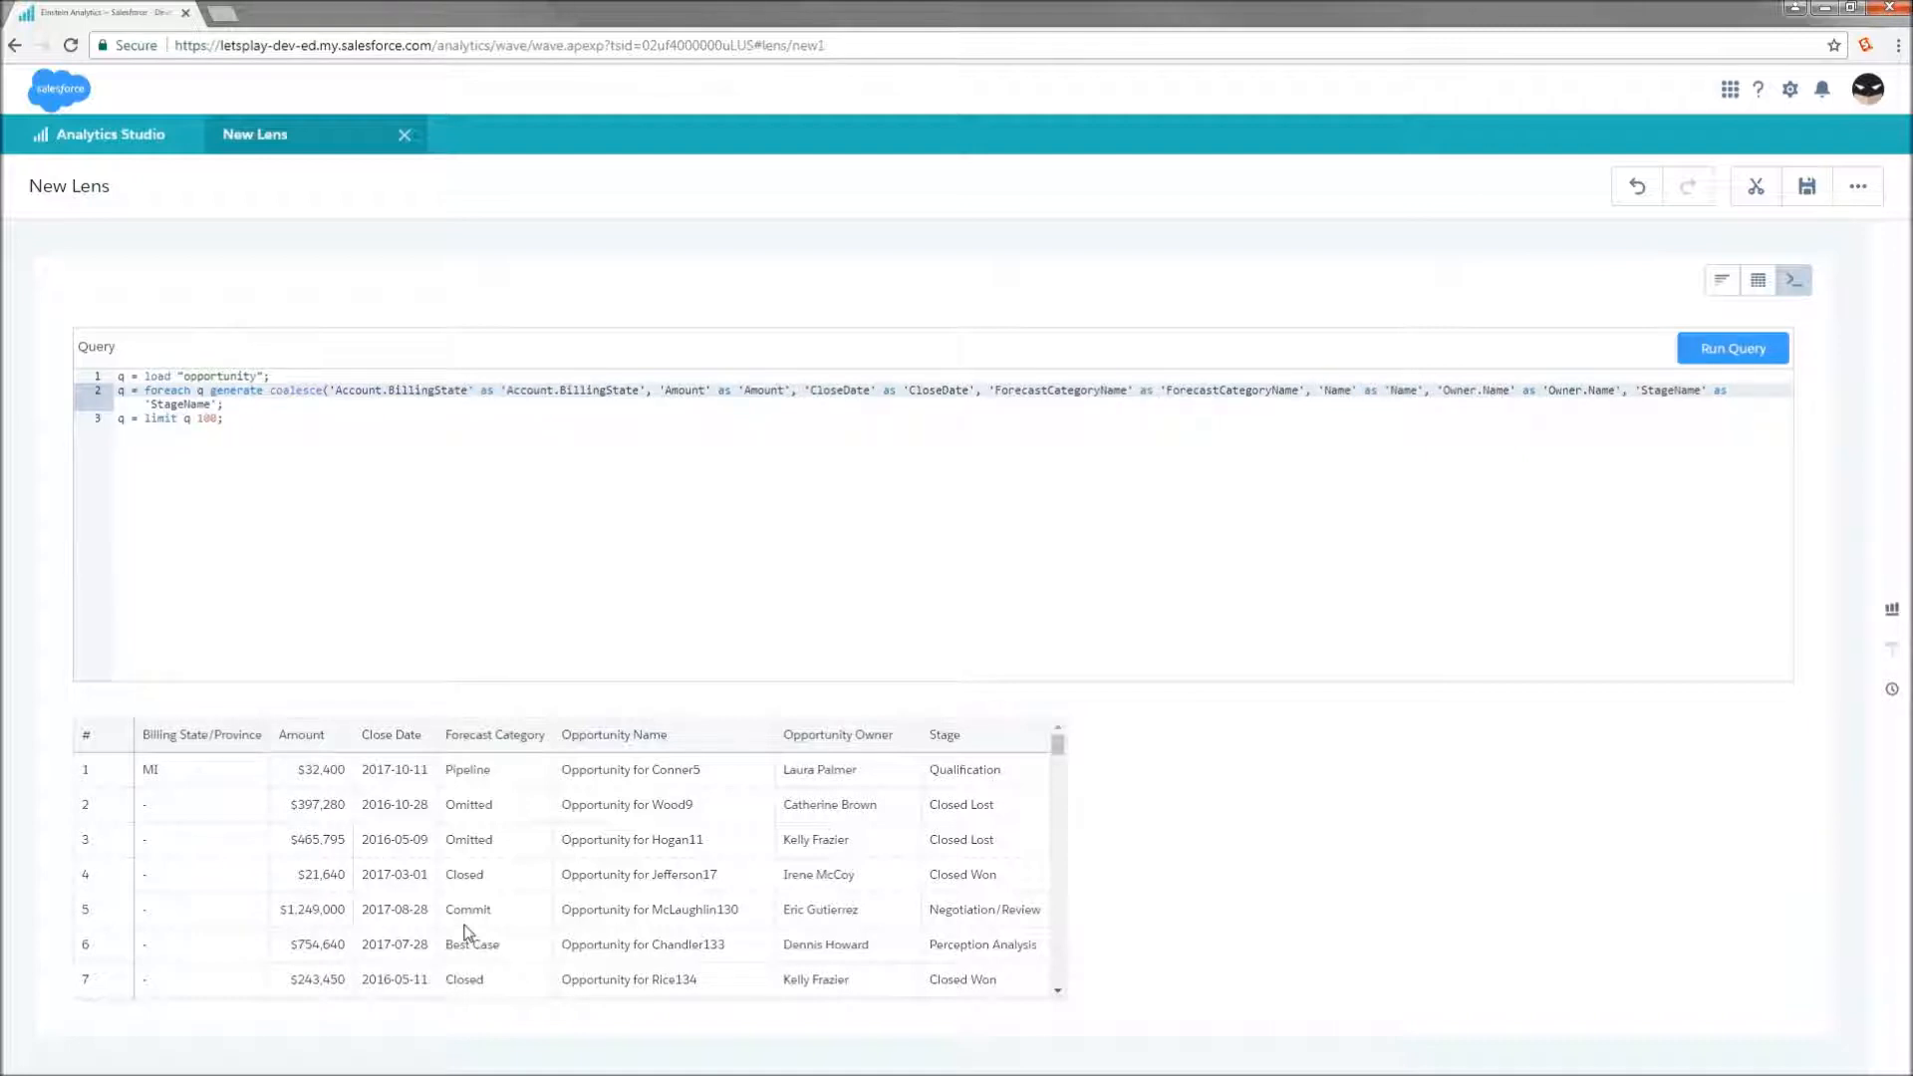
pyautogui.write(",'")
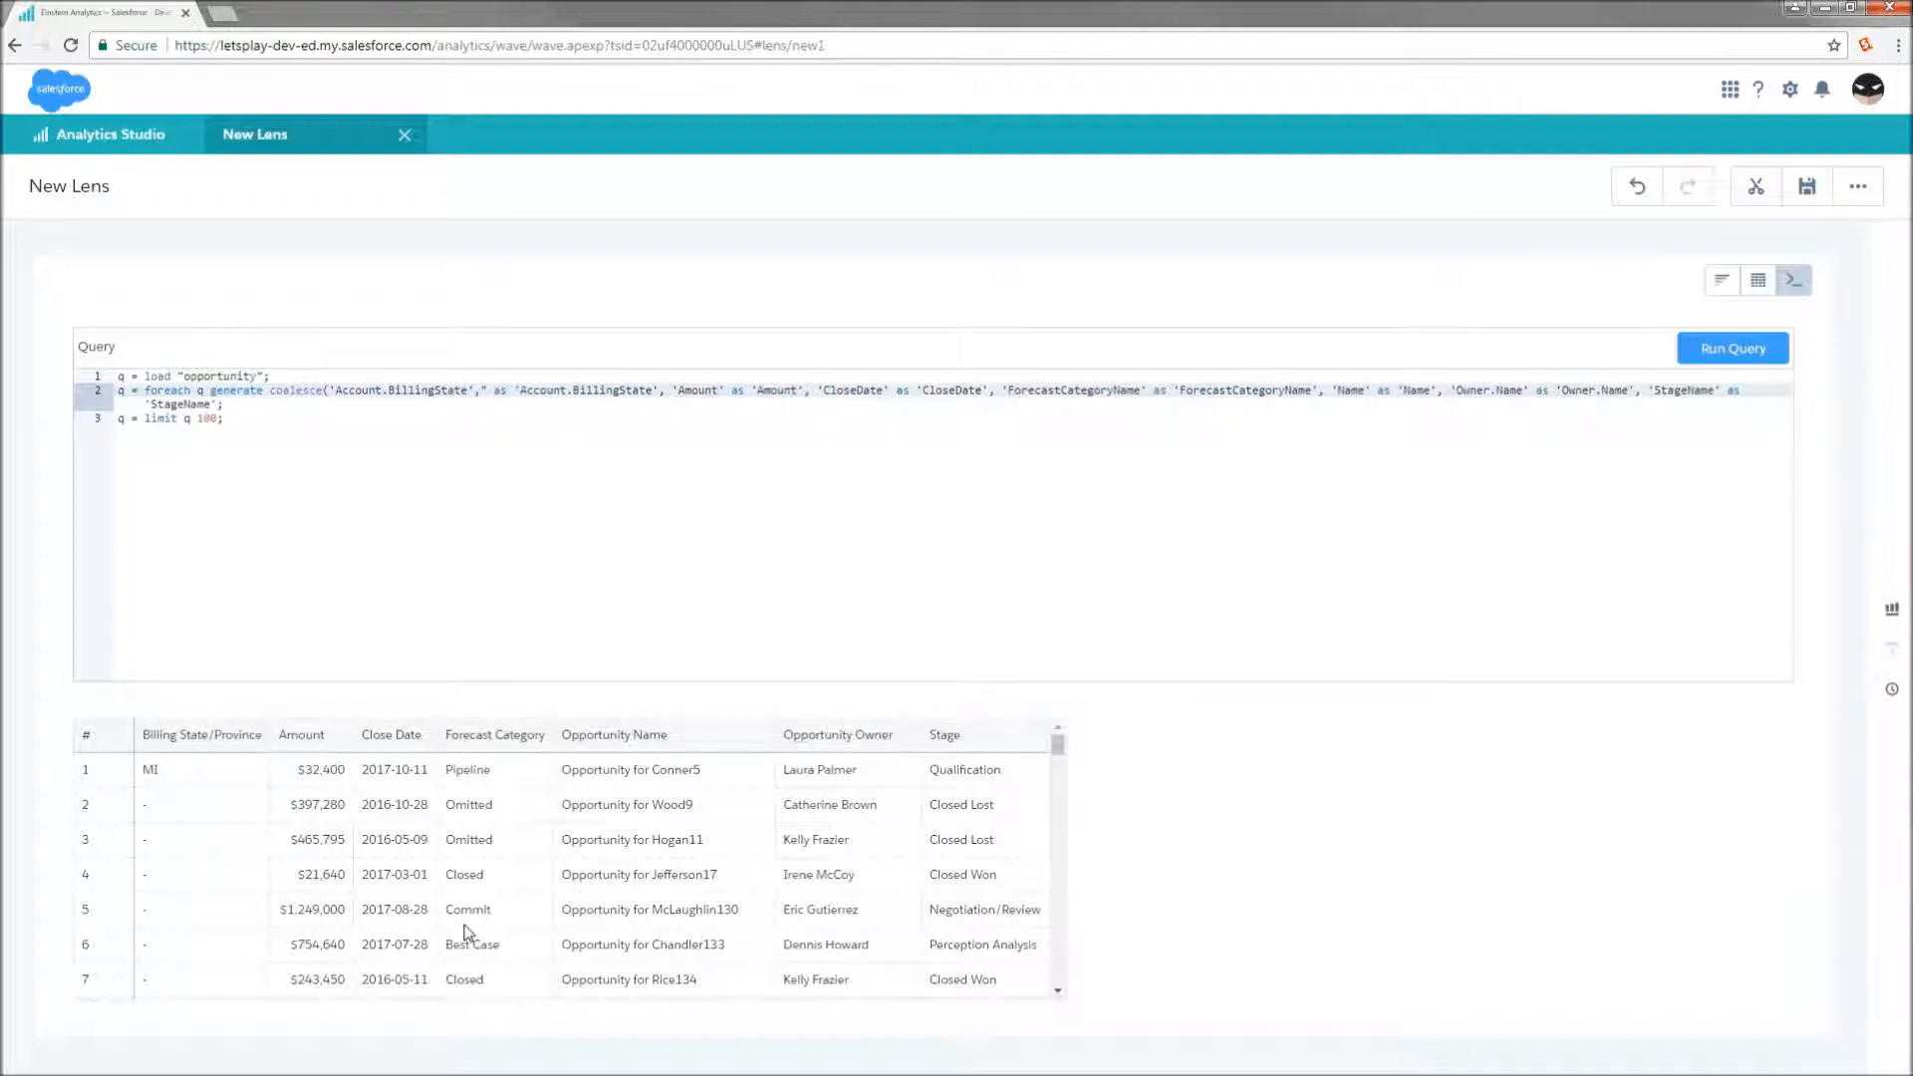
pyautogui.write('unk')
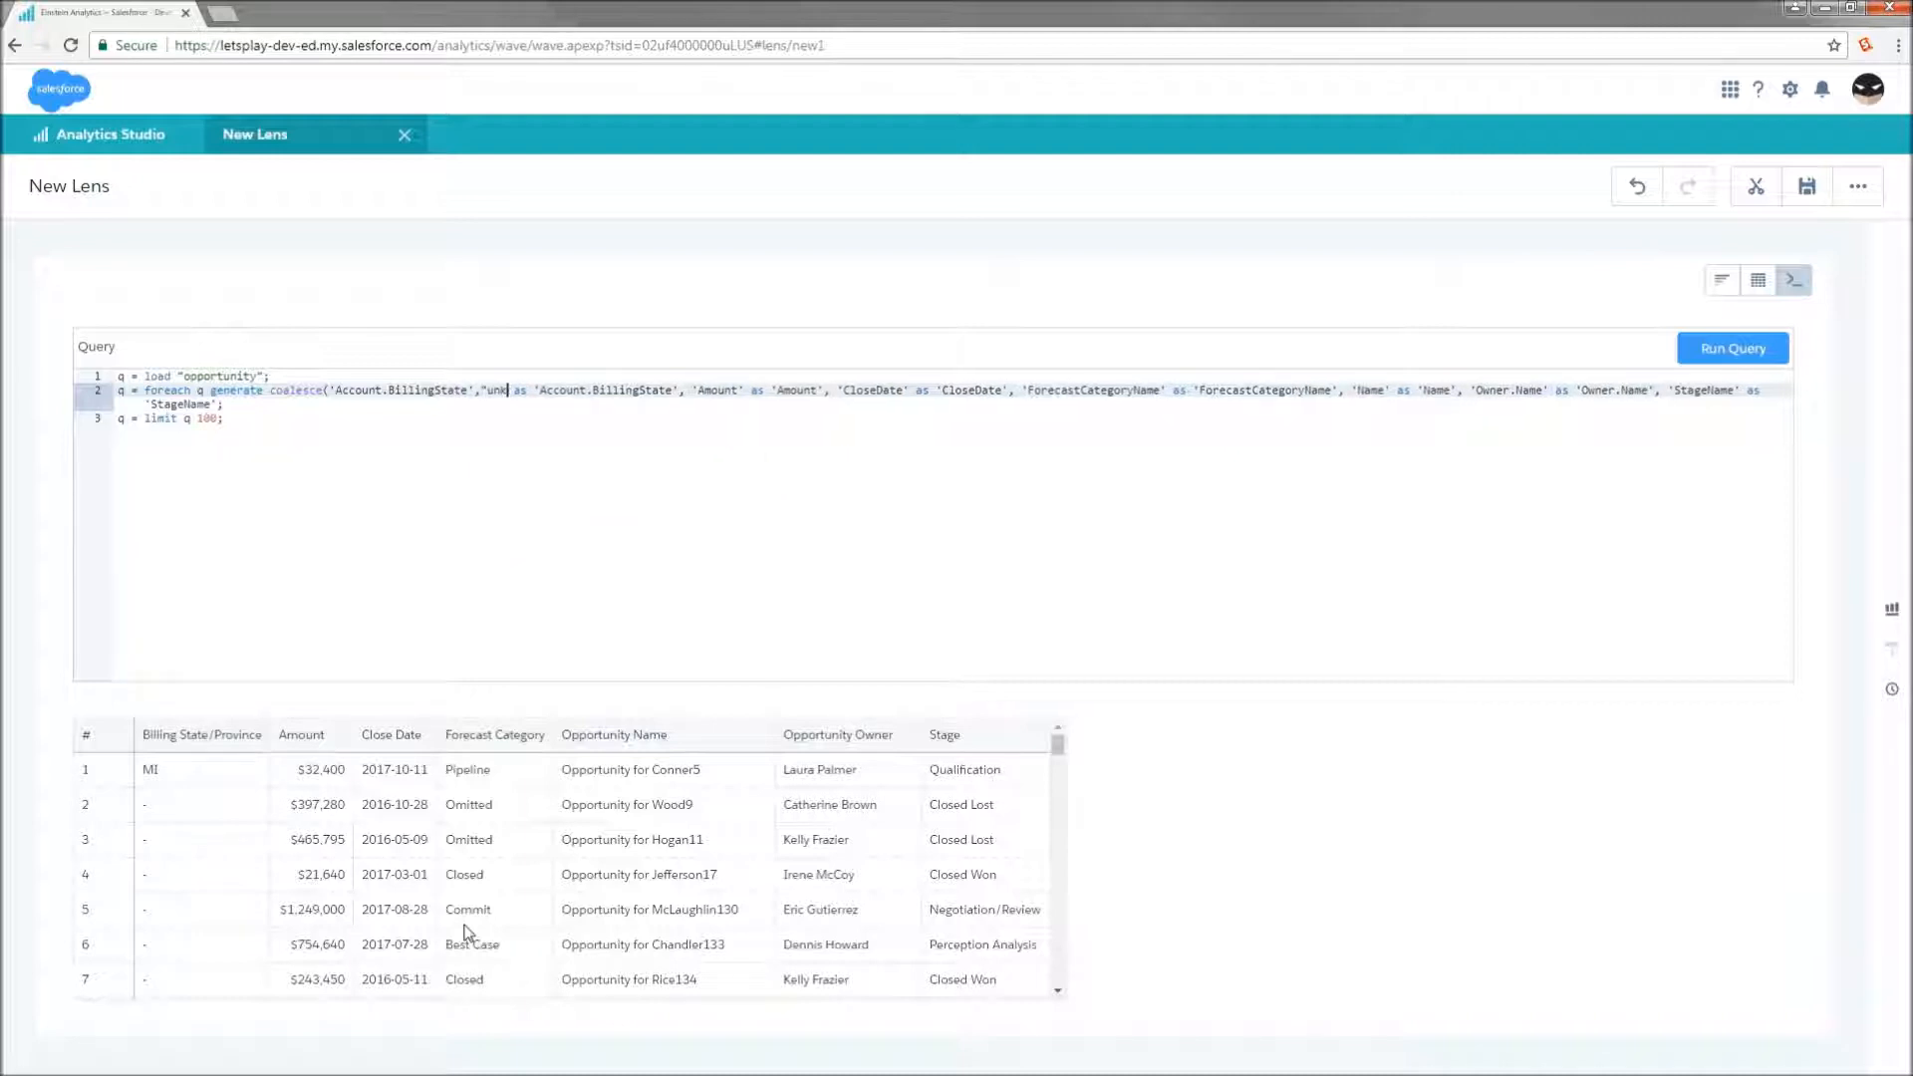
pyautogui.write('nown')
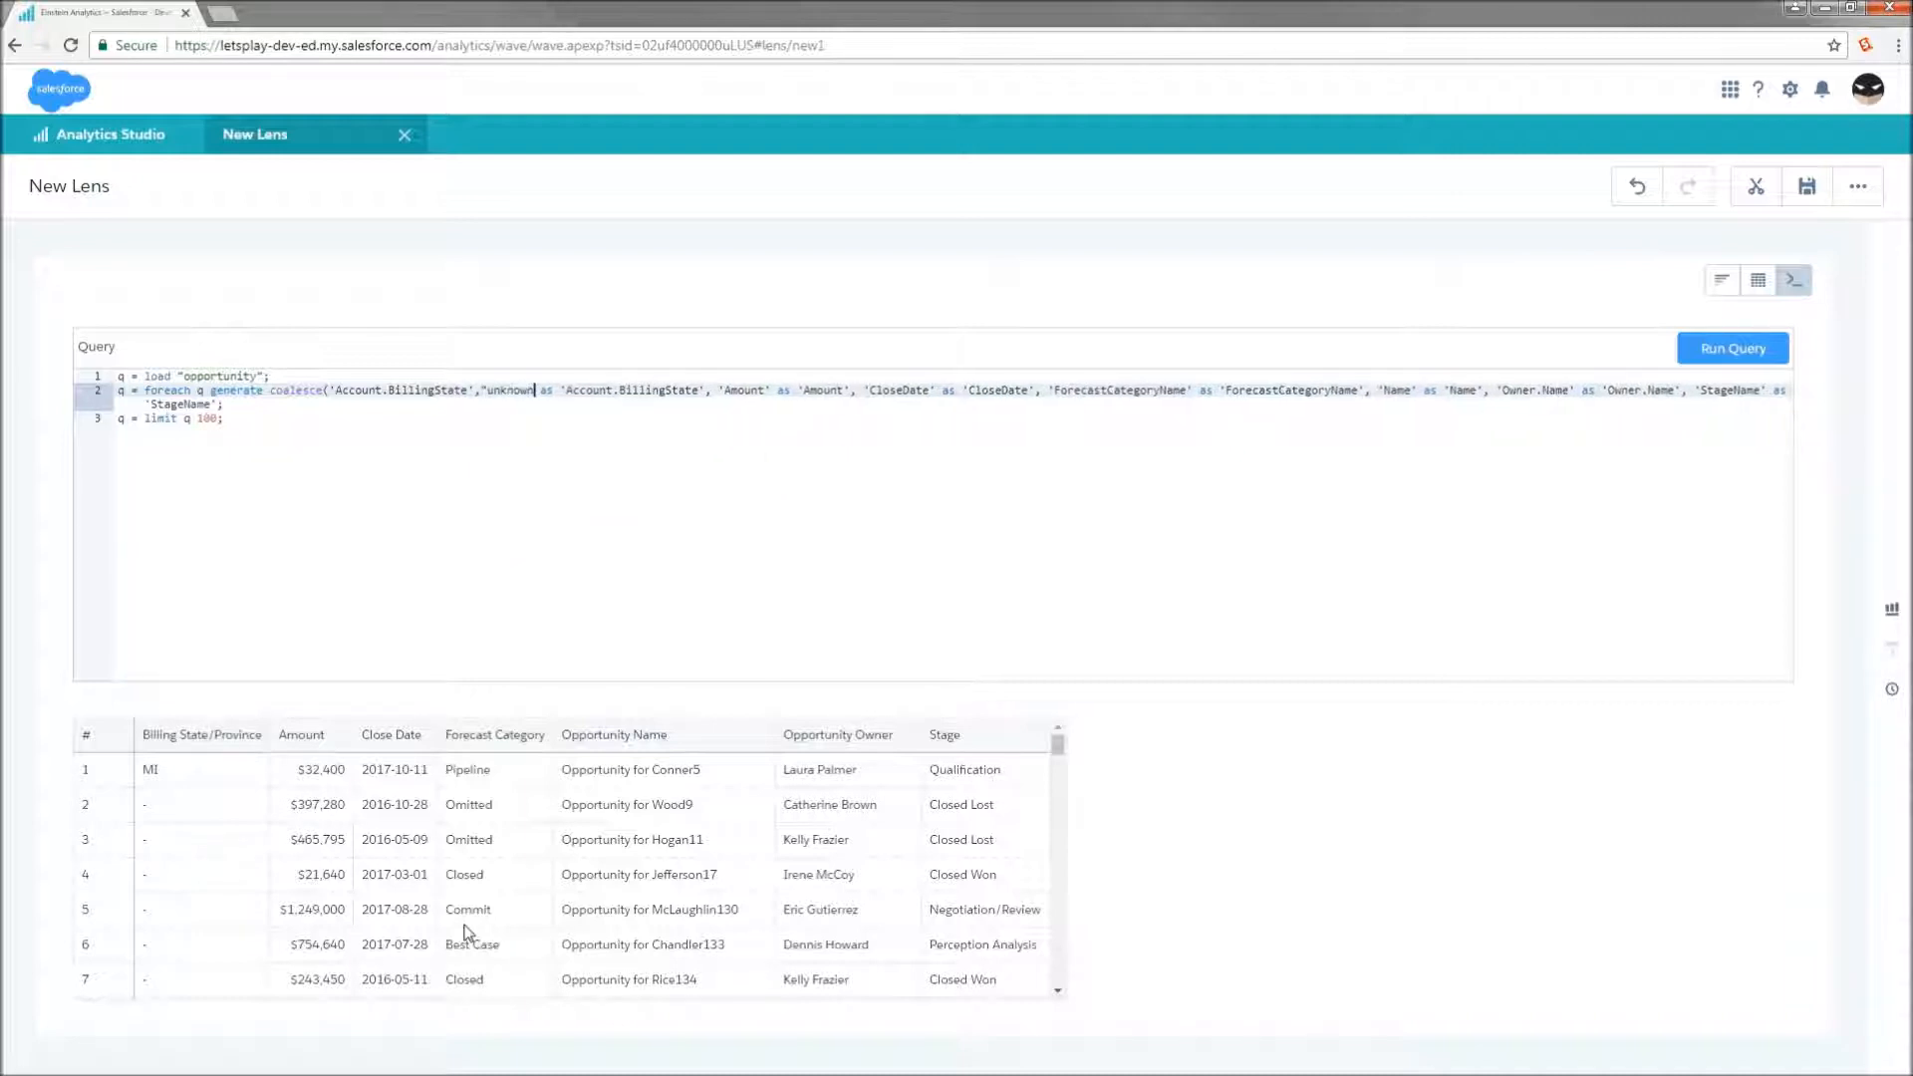
pyautogui.write('")')
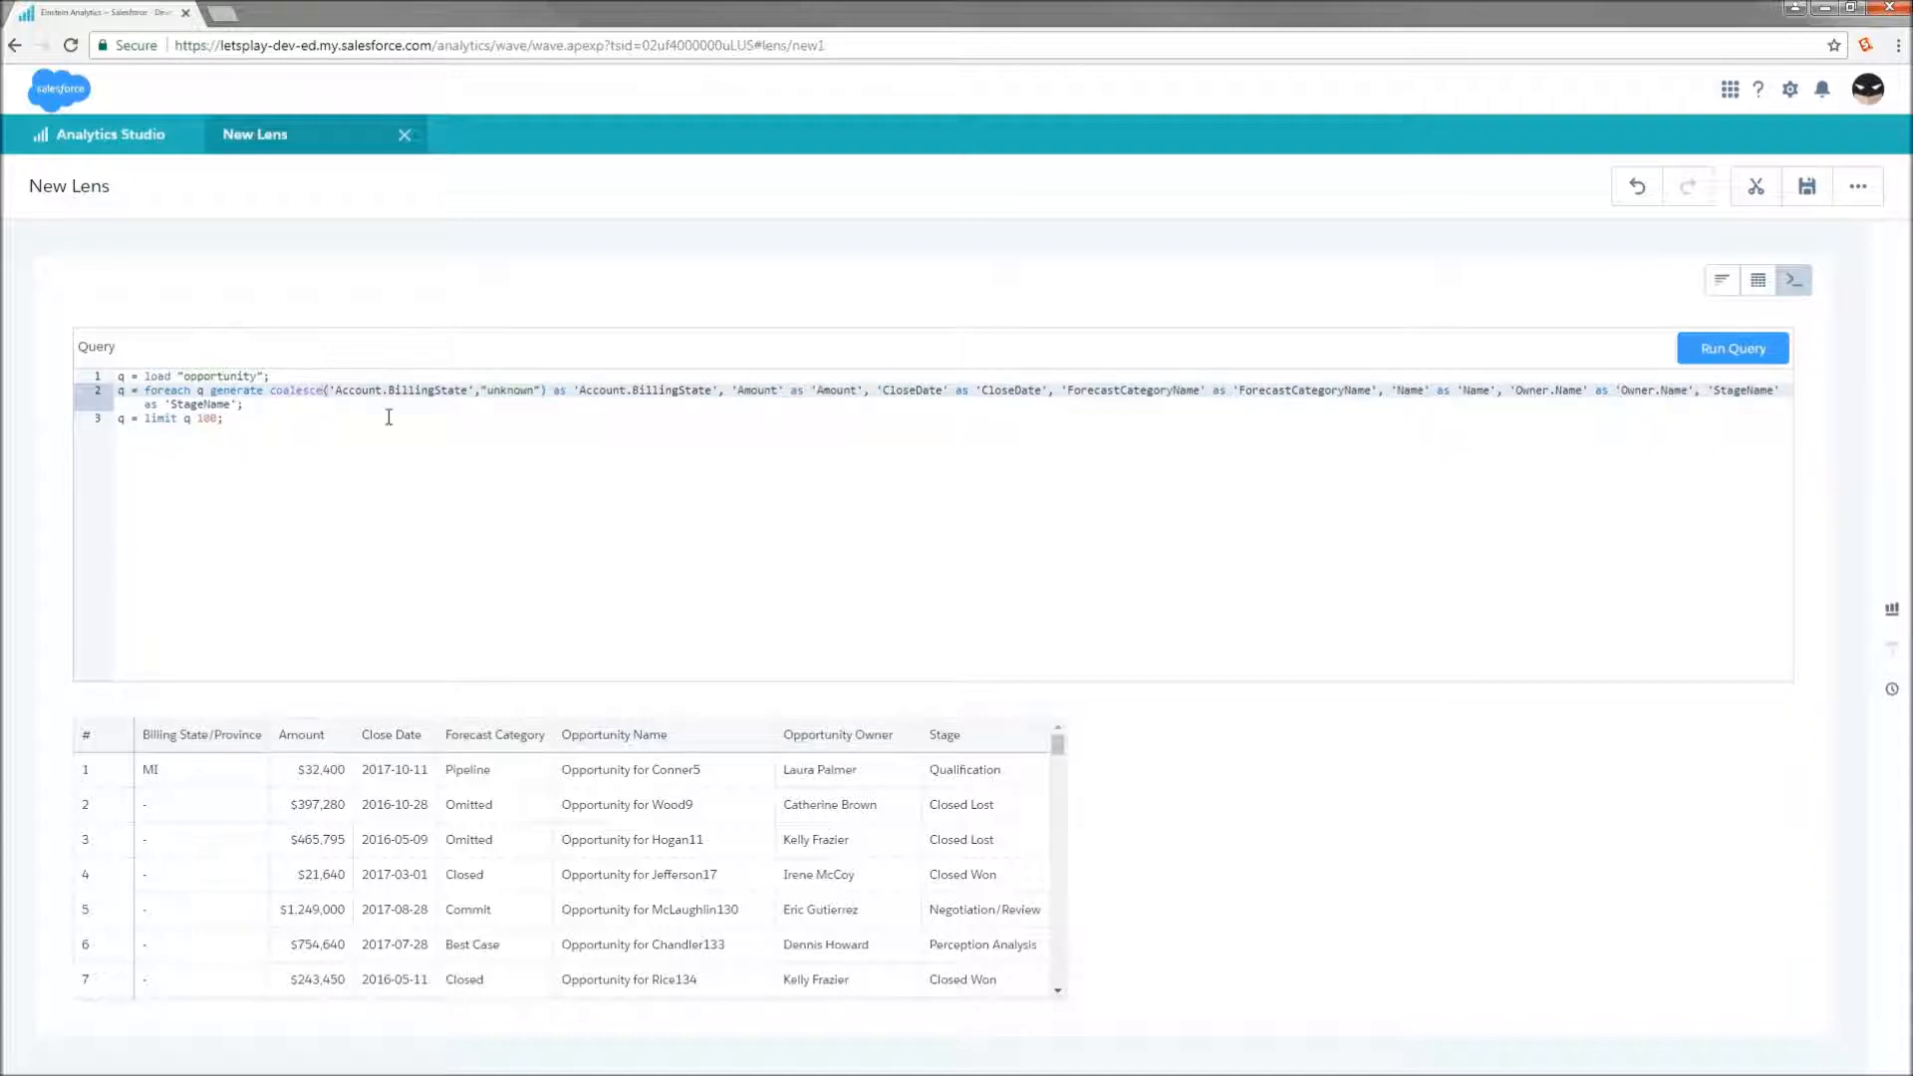
pyautogui.click(336, 388)
pyautogui.click(436, 390)
pyautogui.click(1742, 351)
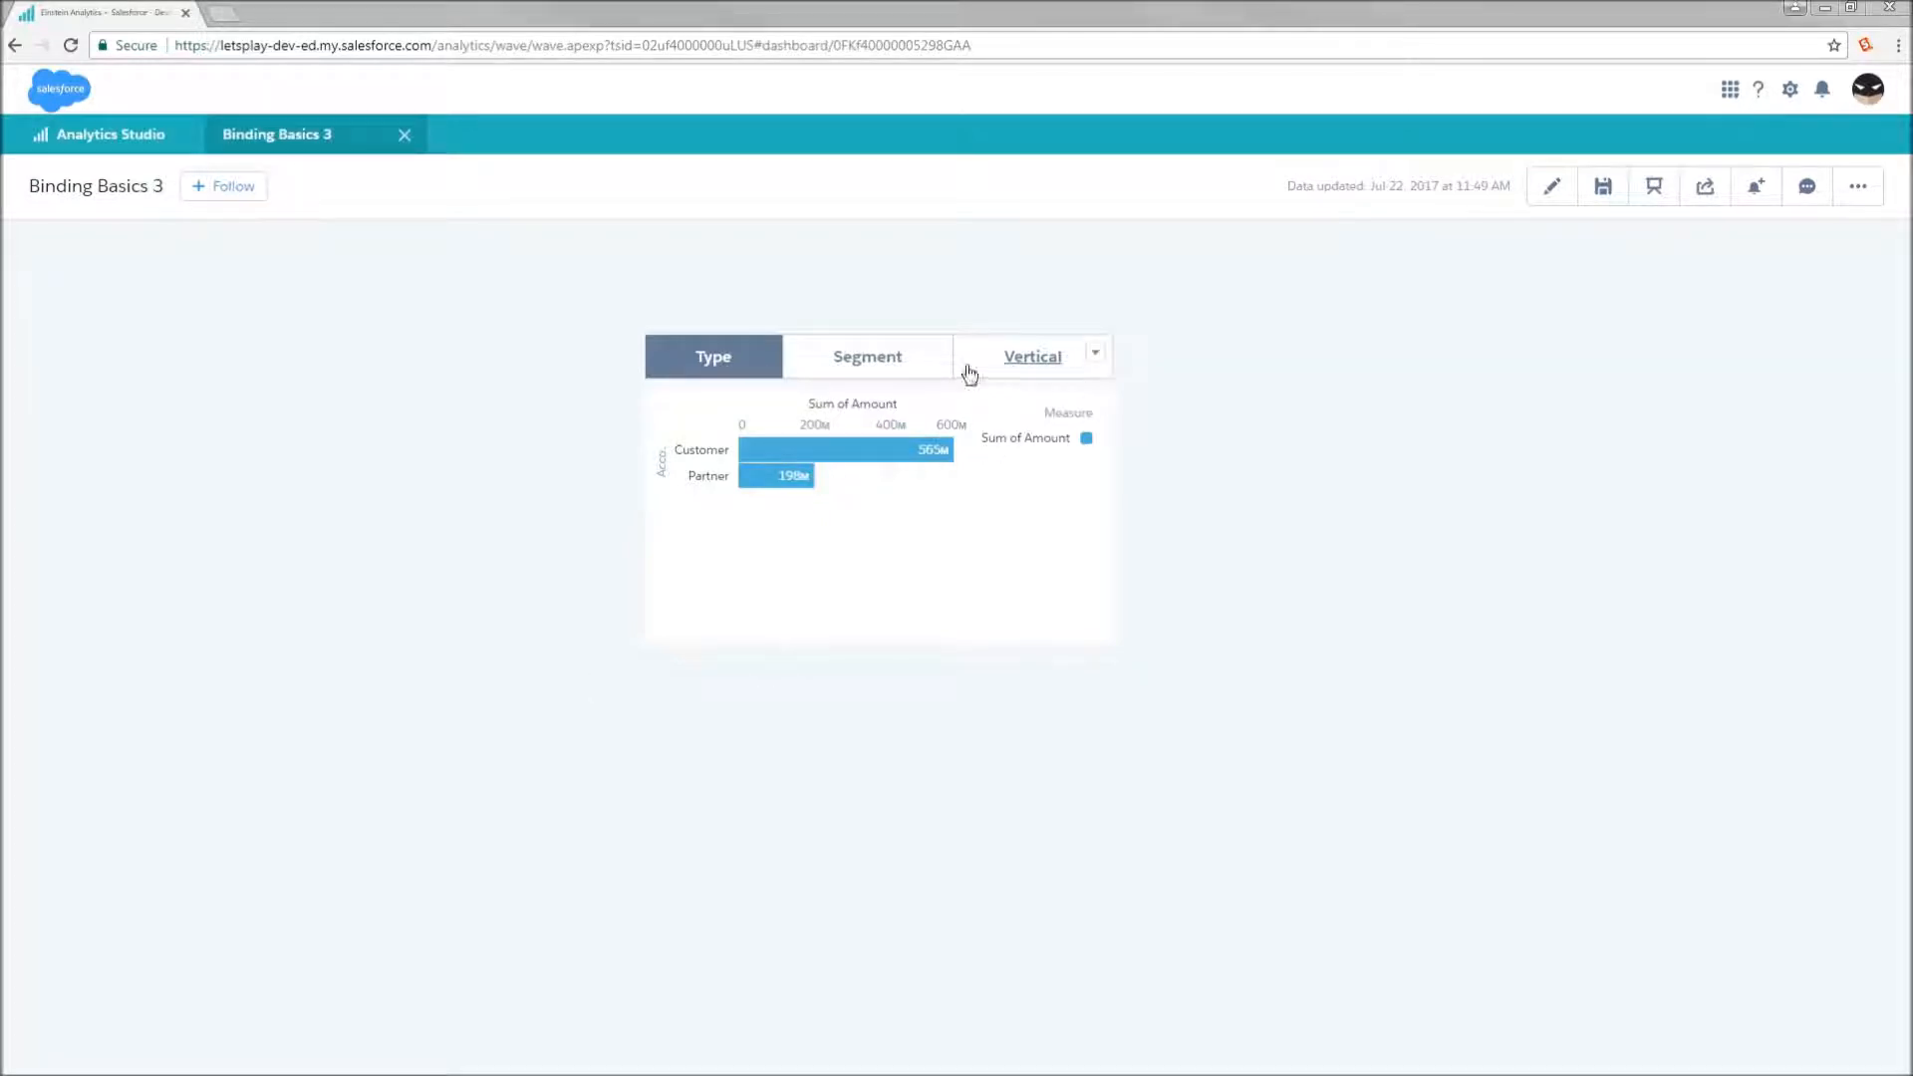
# Step: Switch the Binding Basics 3 dashboard's toggle between Segment, Vertical and Type to view how the bar chart is grouped
pyautogui.click(893, 369)
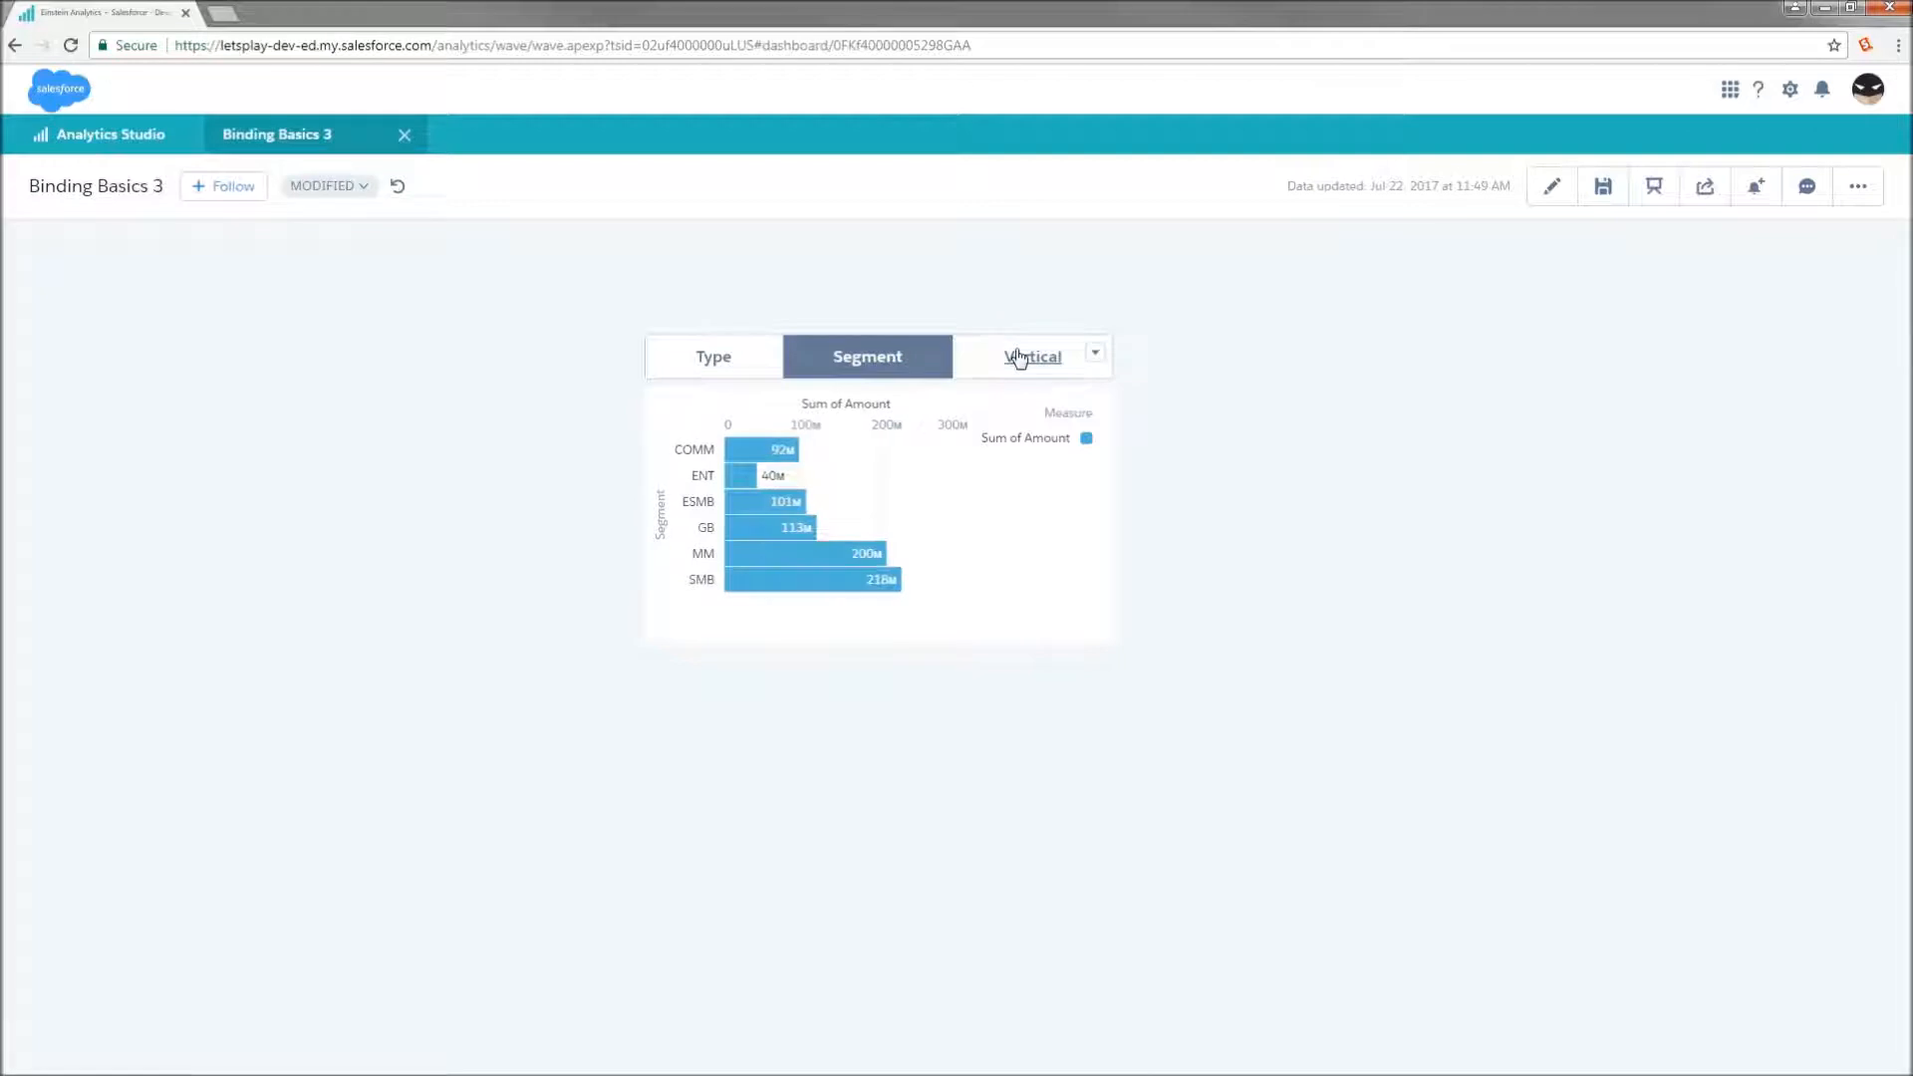
pyautogui.click(1007, 364)
pyautogui.click(867, 364)
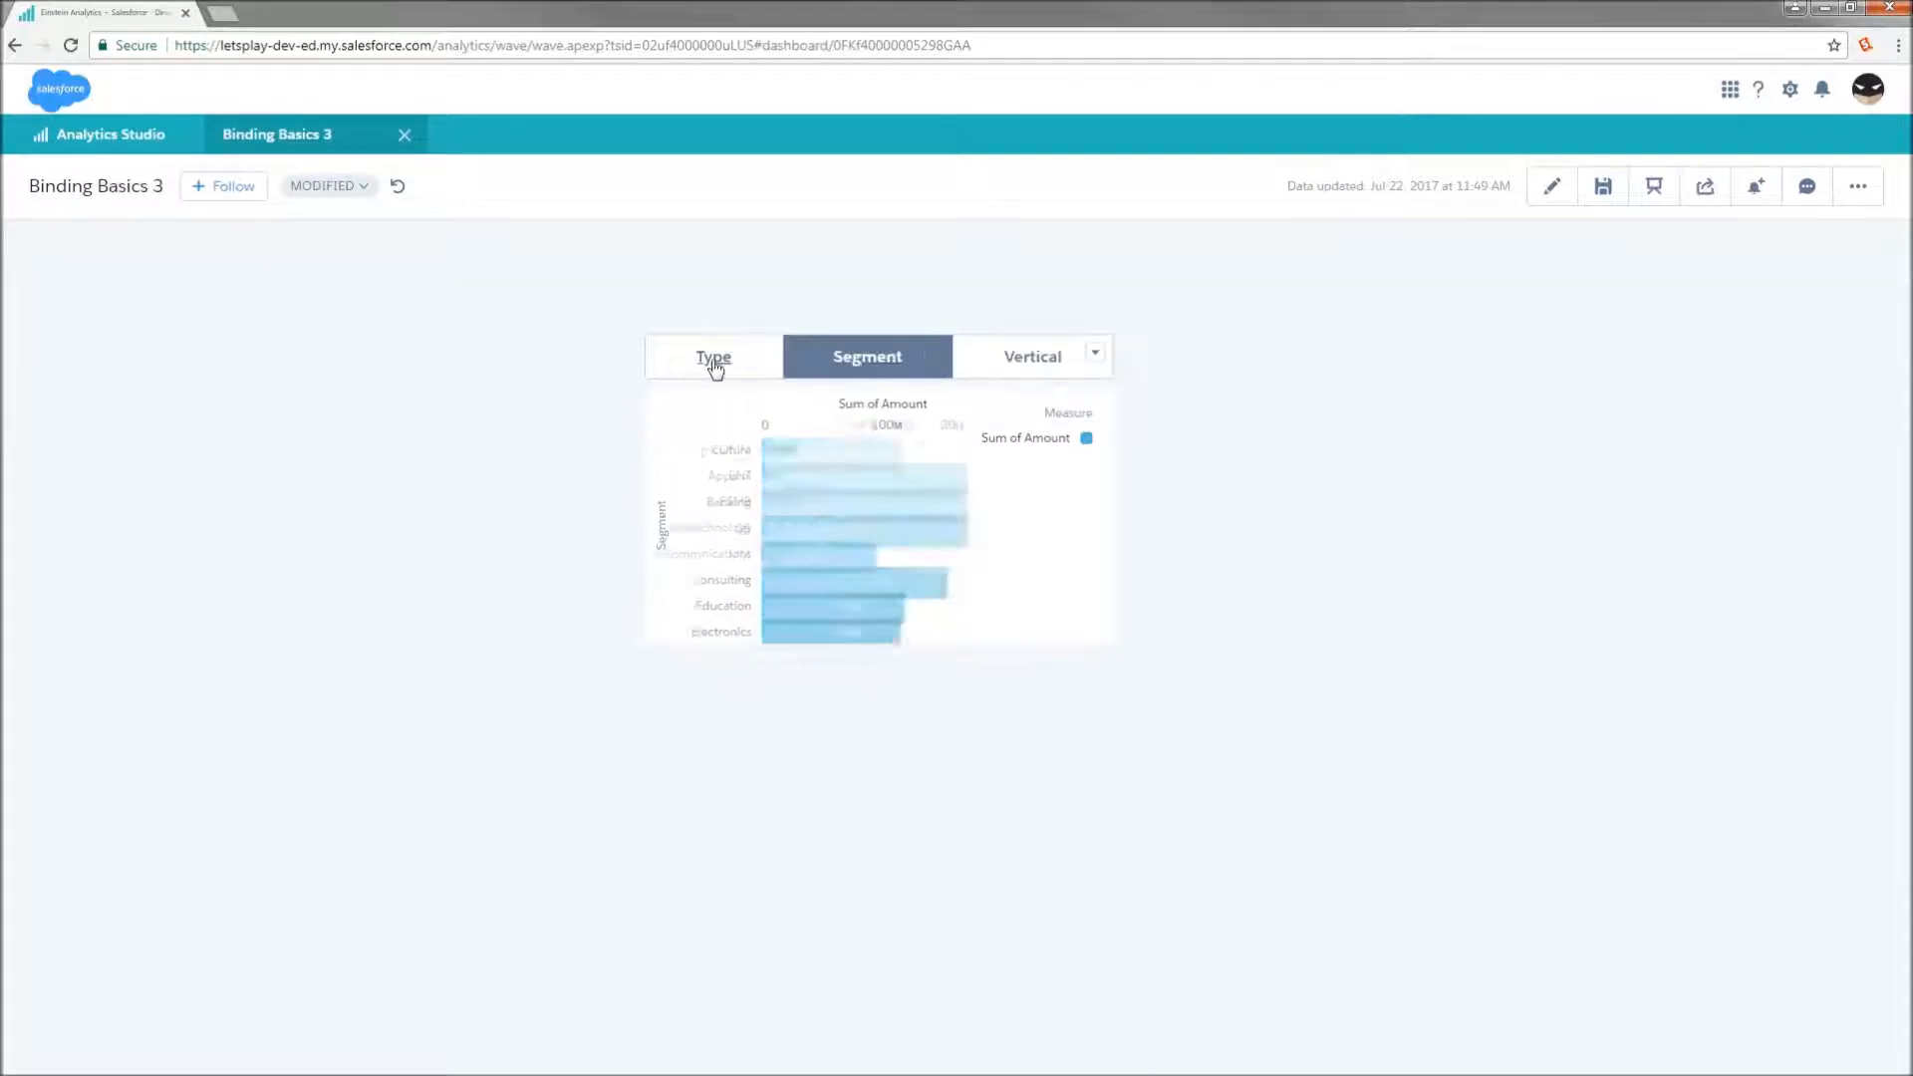
pyautogui.click(687, 369)
pyautogui.click(820, 359)
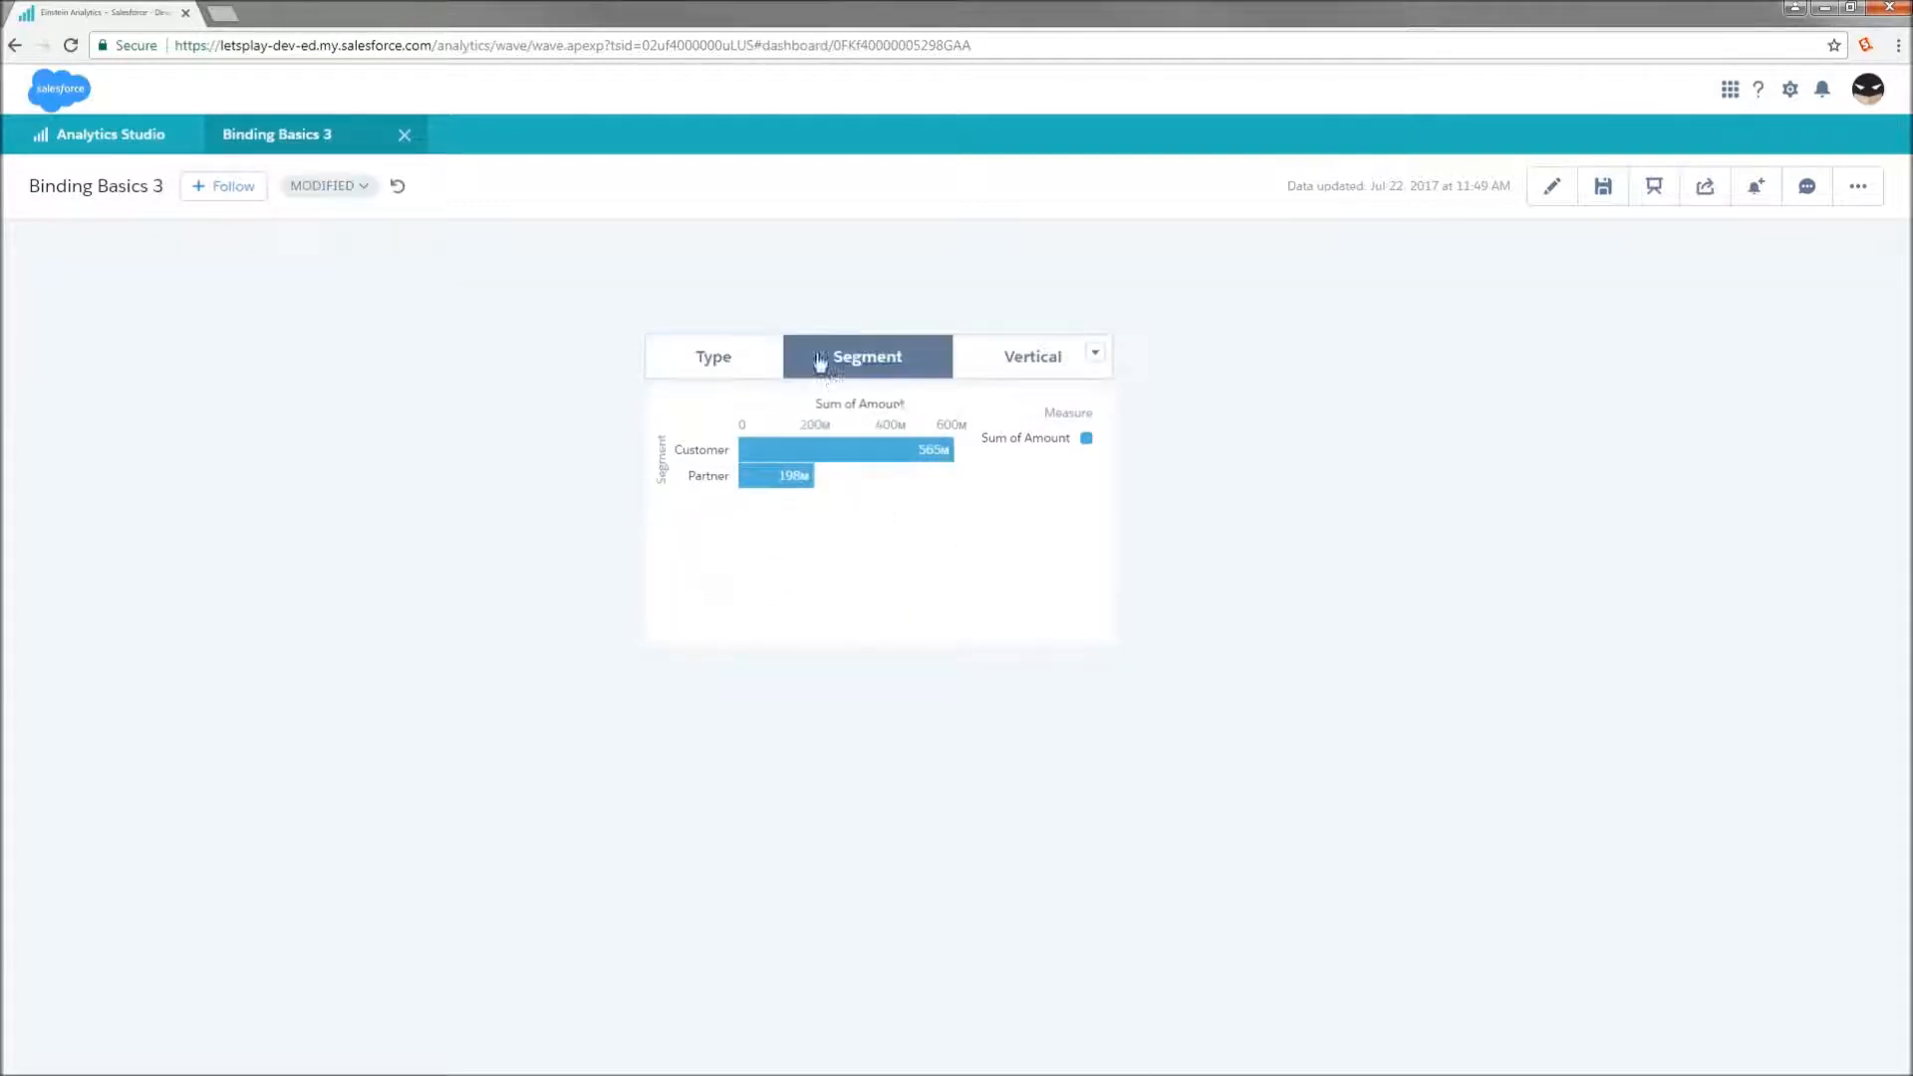
pyautogui.click(1039, 361)
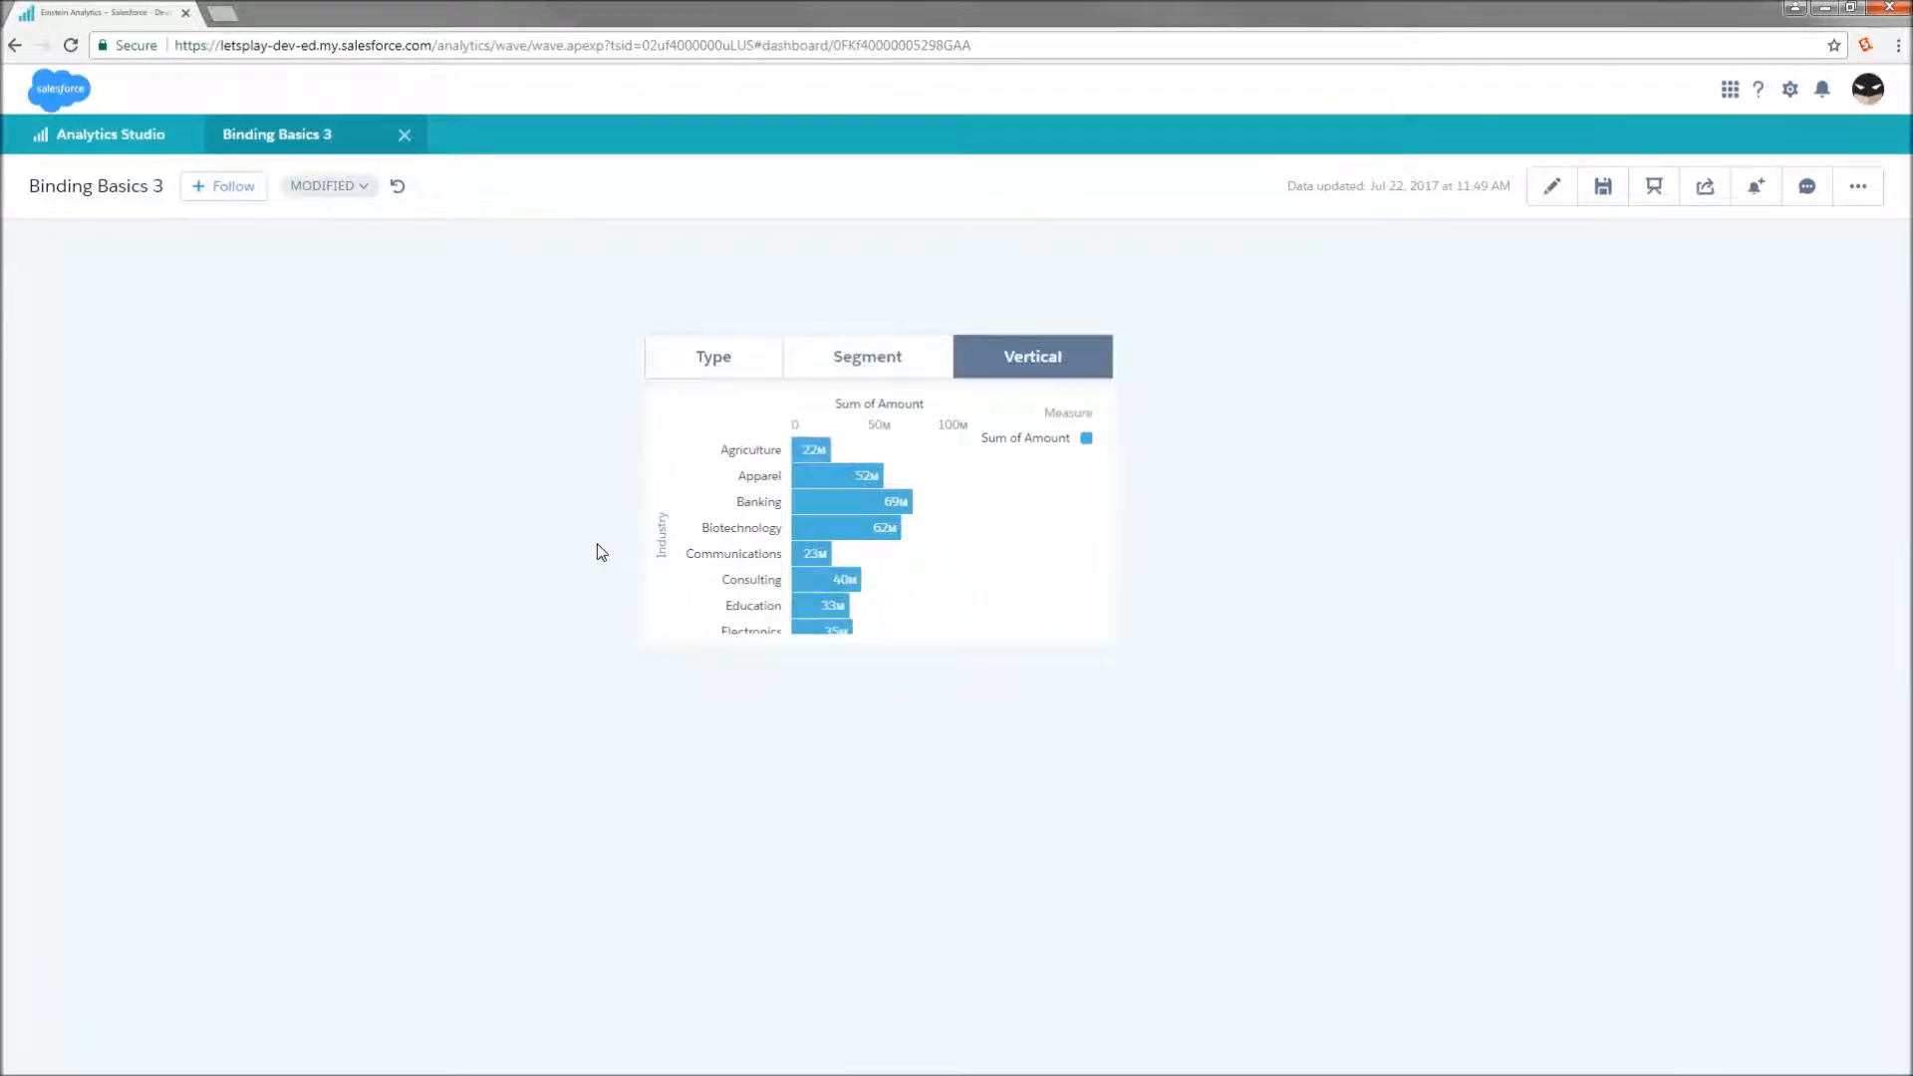
# Step: Change the selection type of the toggle's myStatic_1 step to Single selection and preview the dashboard
pyautogui.click(1547, 186)
pyautogui.click(645, 401)
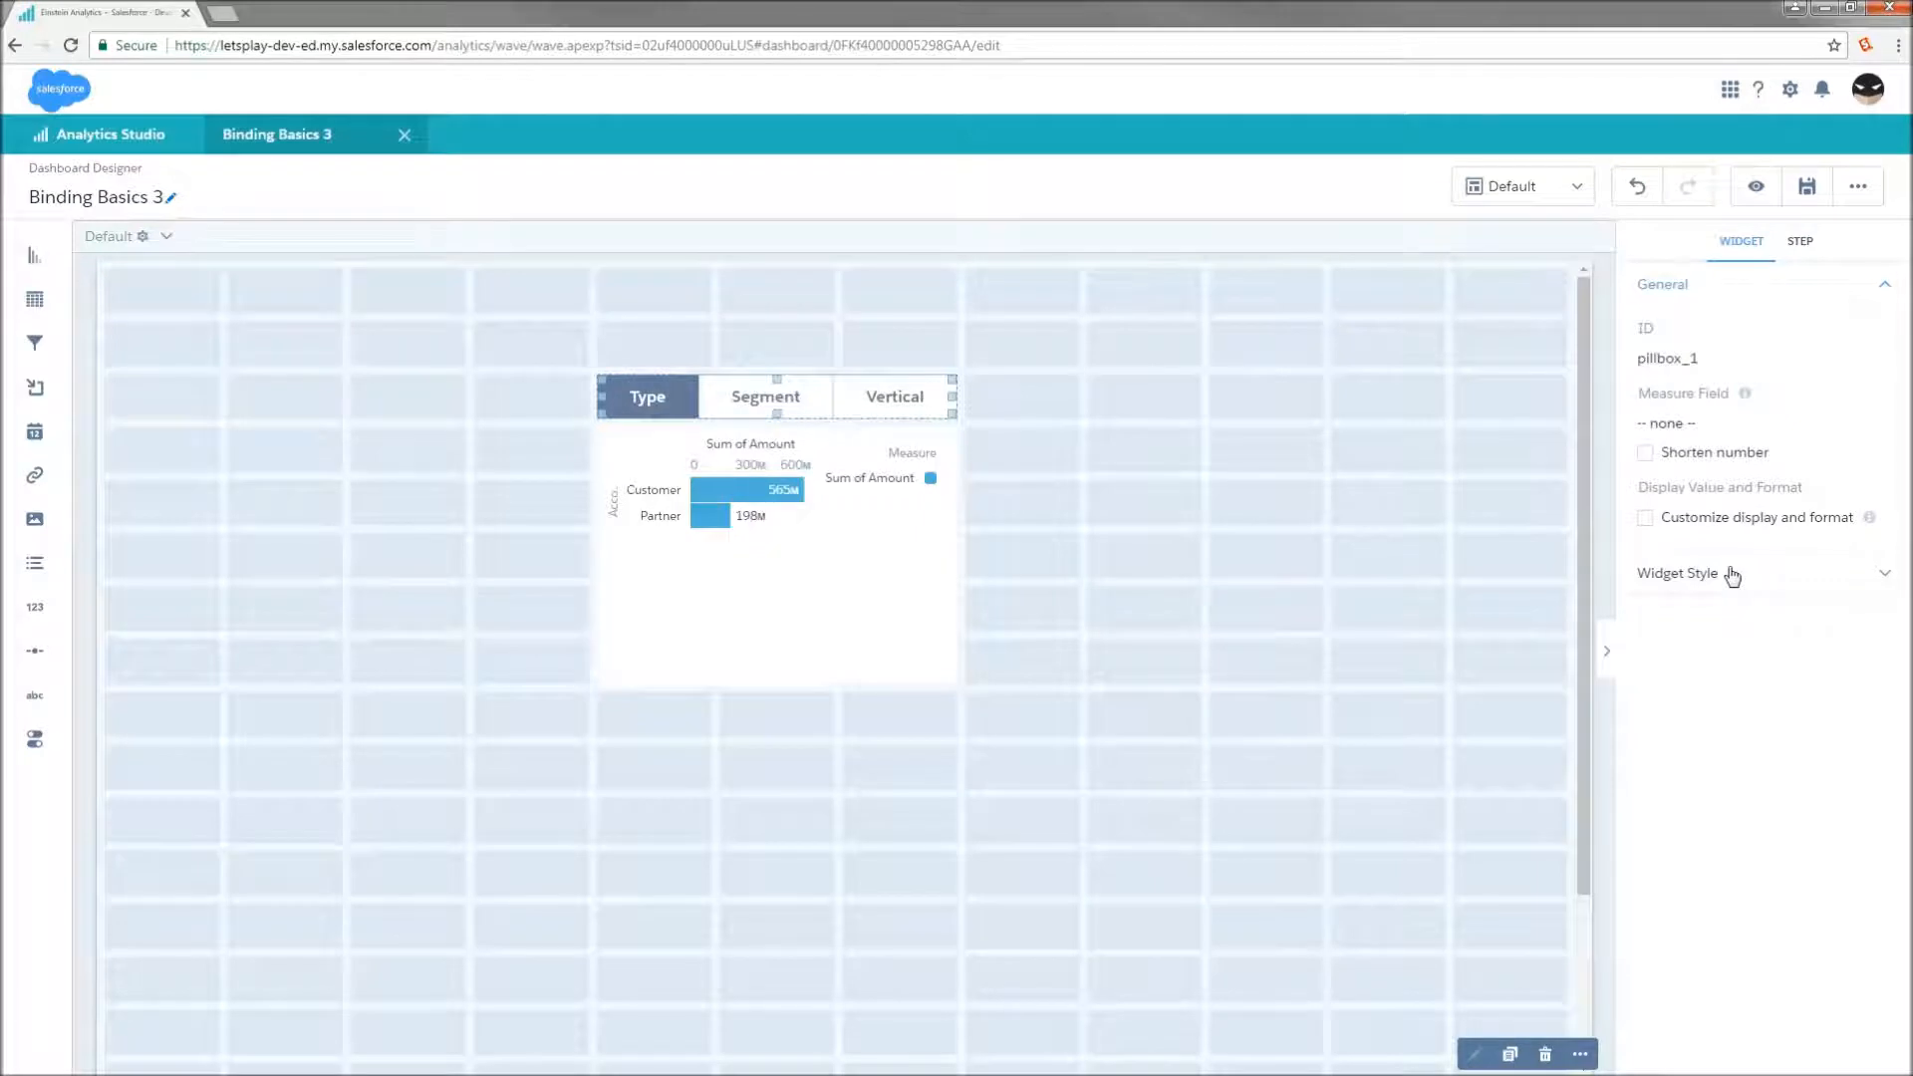
pyautogui.click(1804, 247)
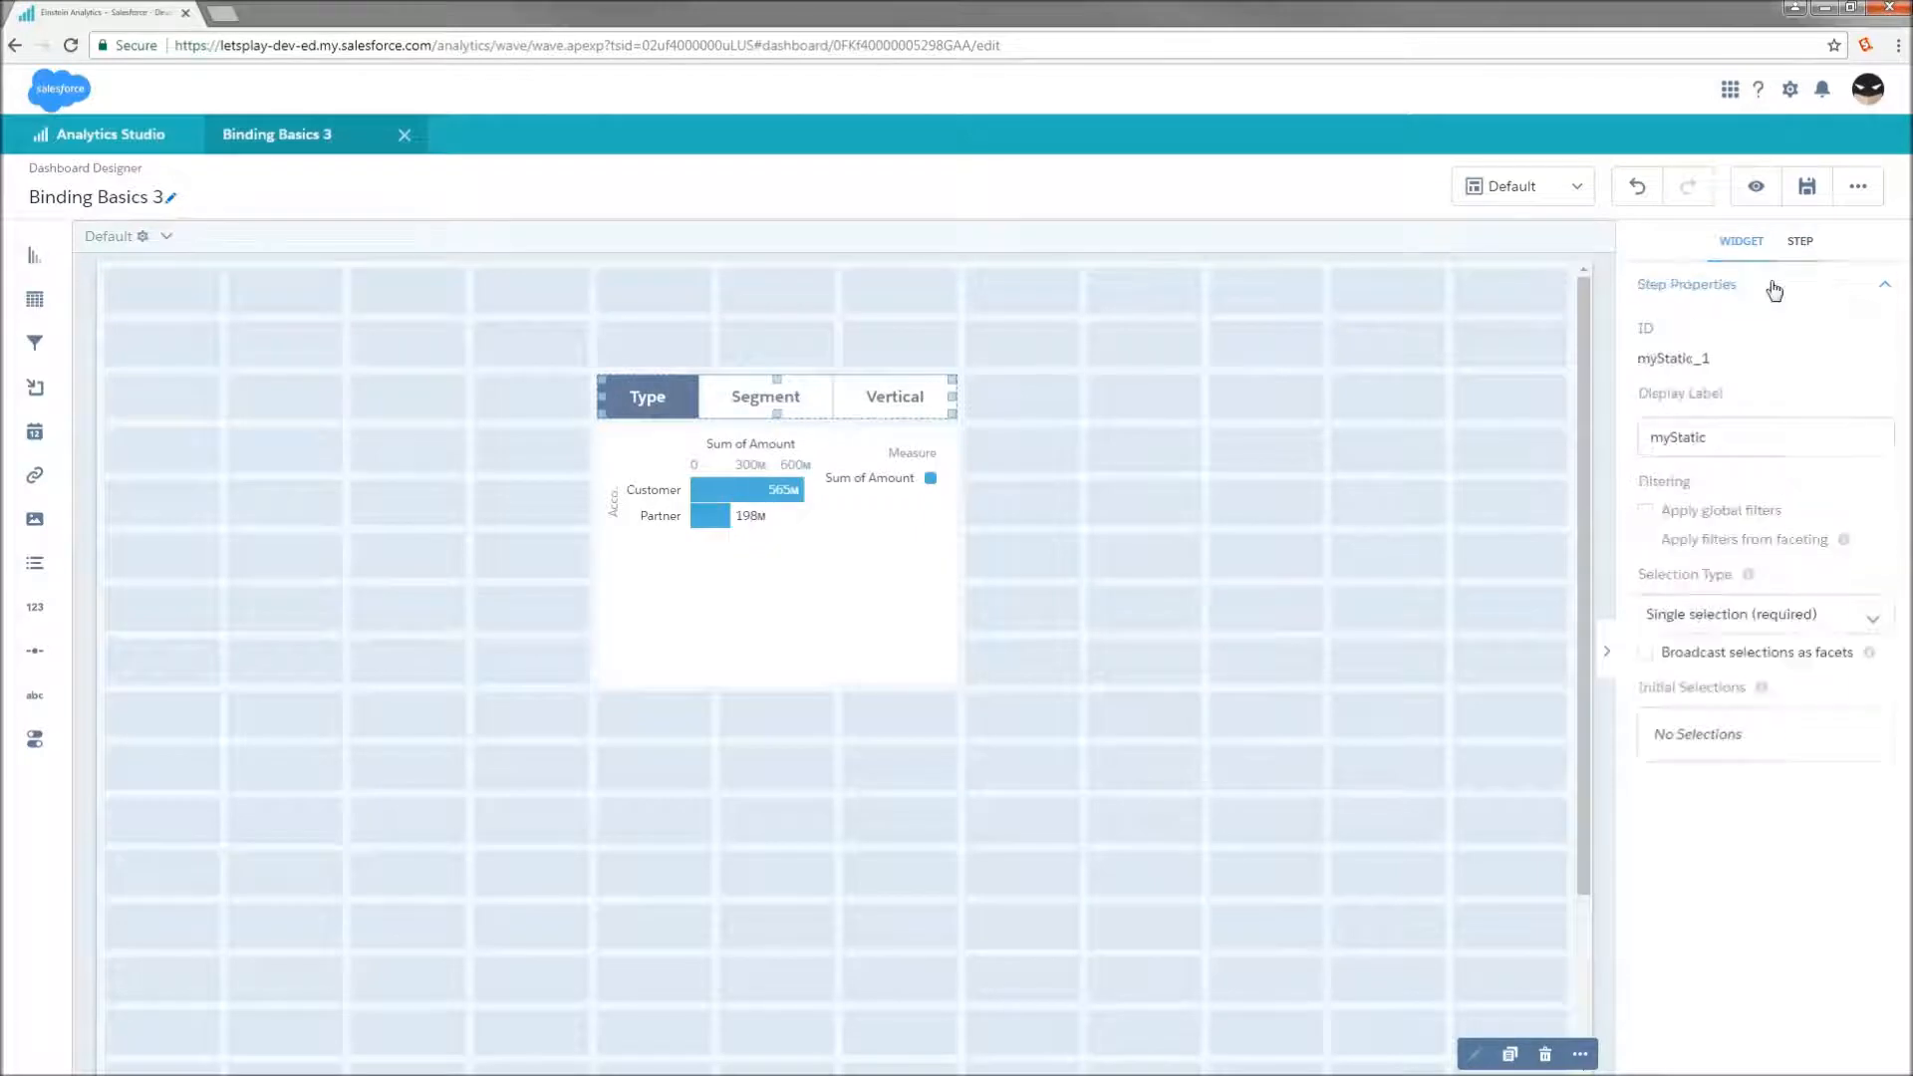
pyautogui.click(1704, 620)
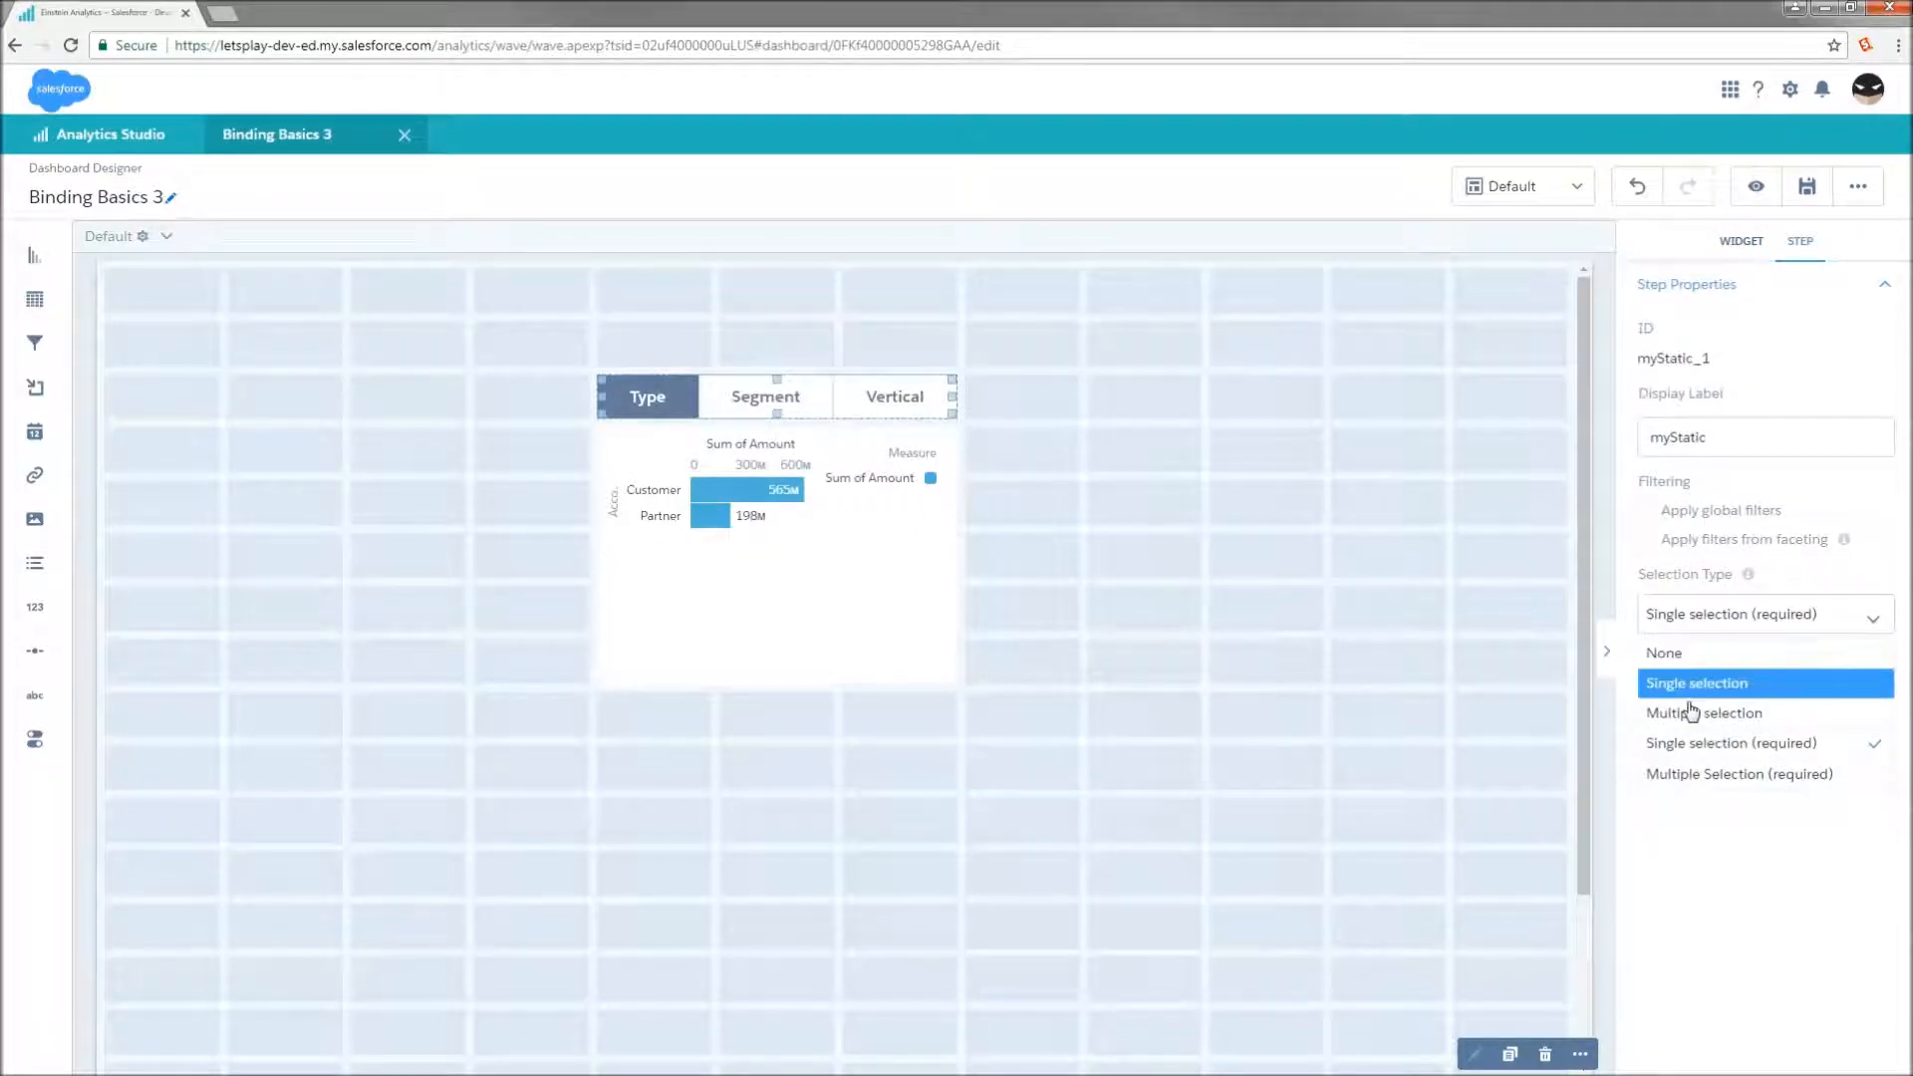
pyautogui.click(1695, 684)
pyautogui.click(1760, 195)
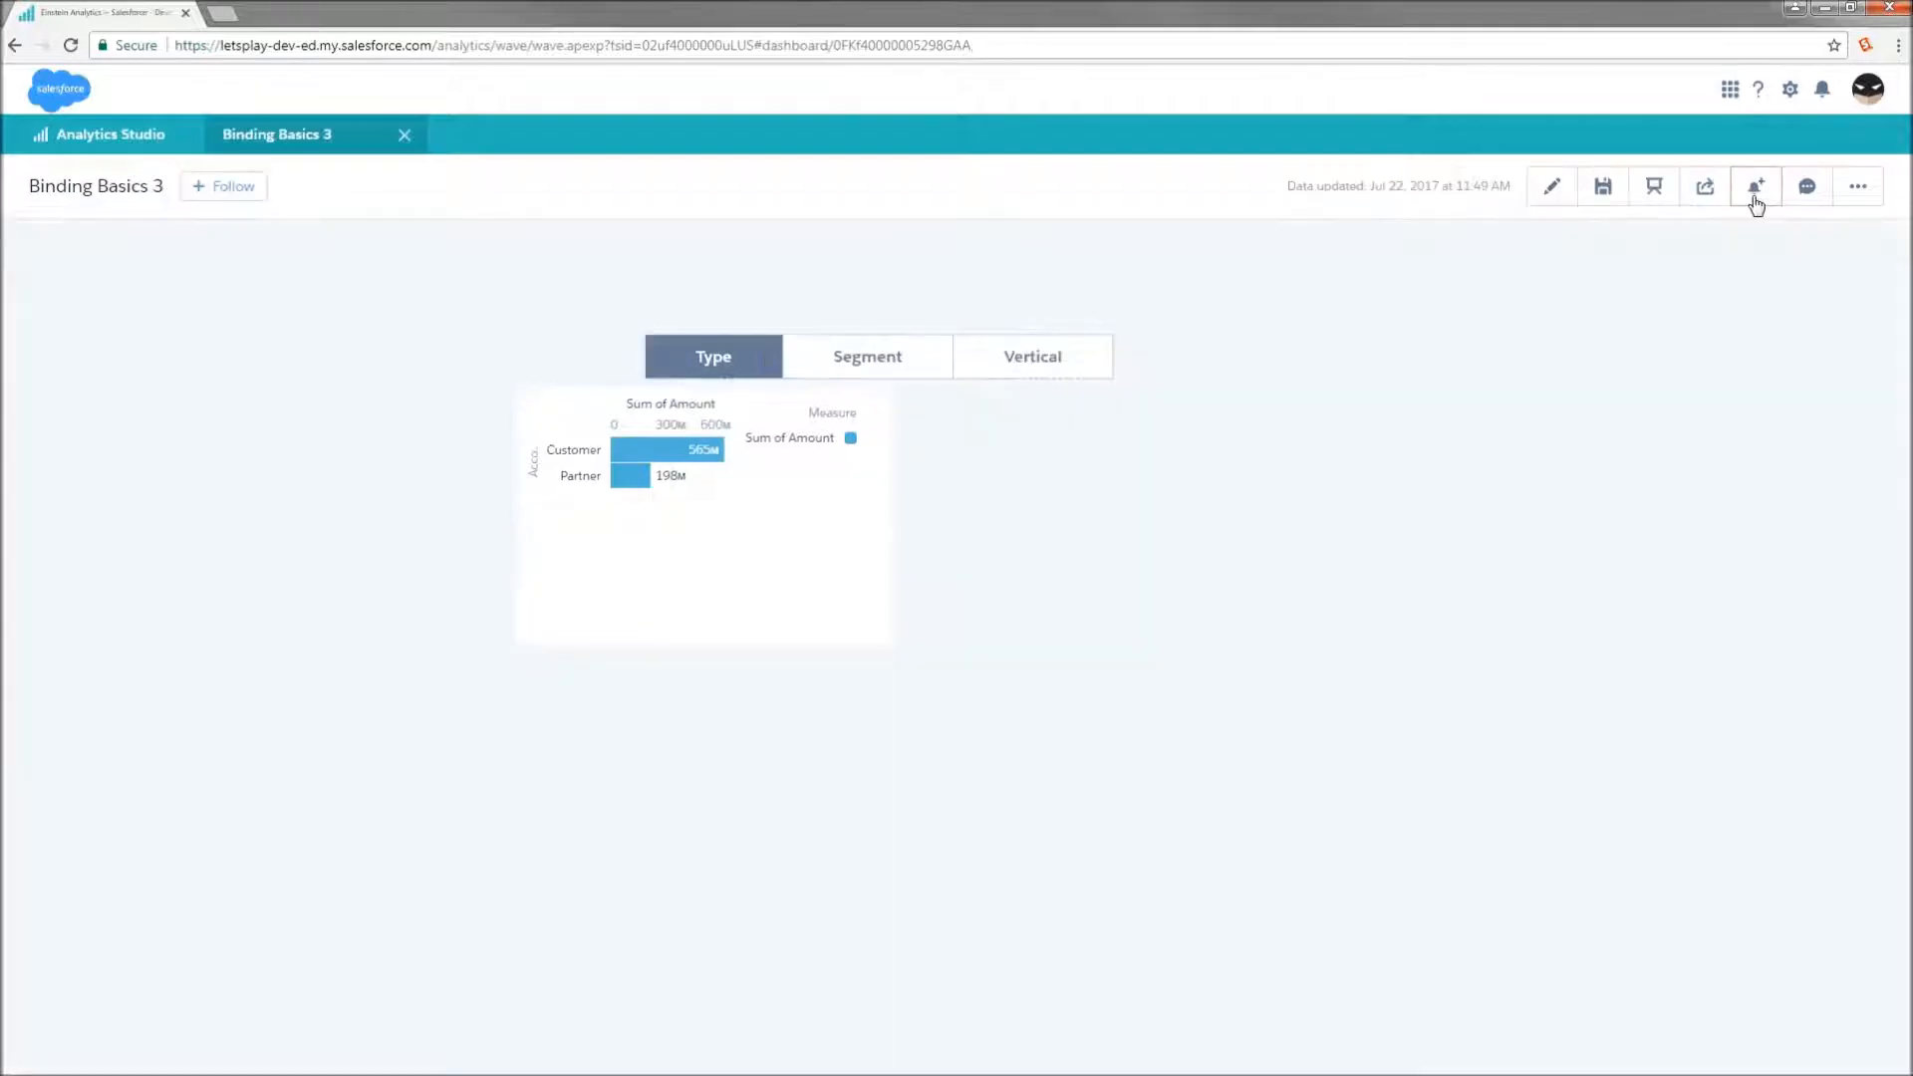
# Step: Select and deselect Segment in the toggle, and view the details of the chart's display error
pyautogui.click(881, 353)
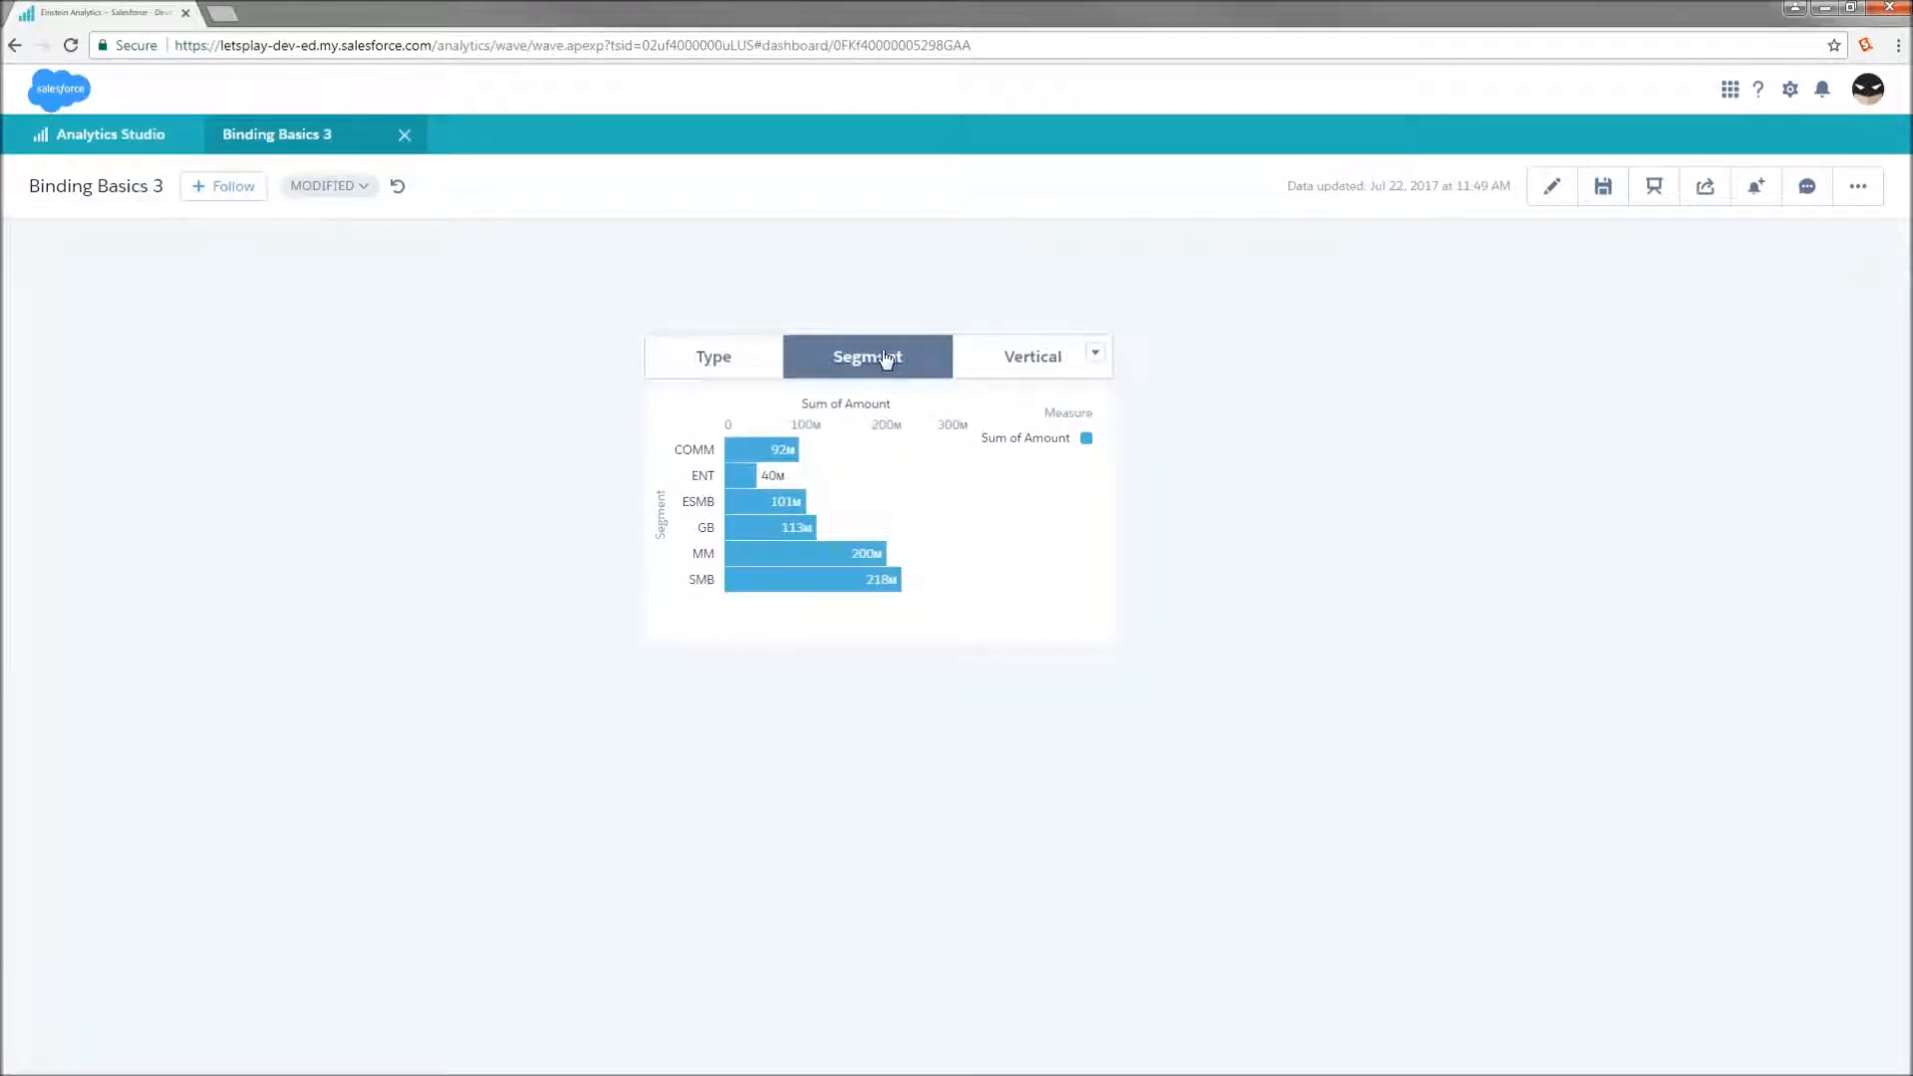
pyautogui.click(884, 357)
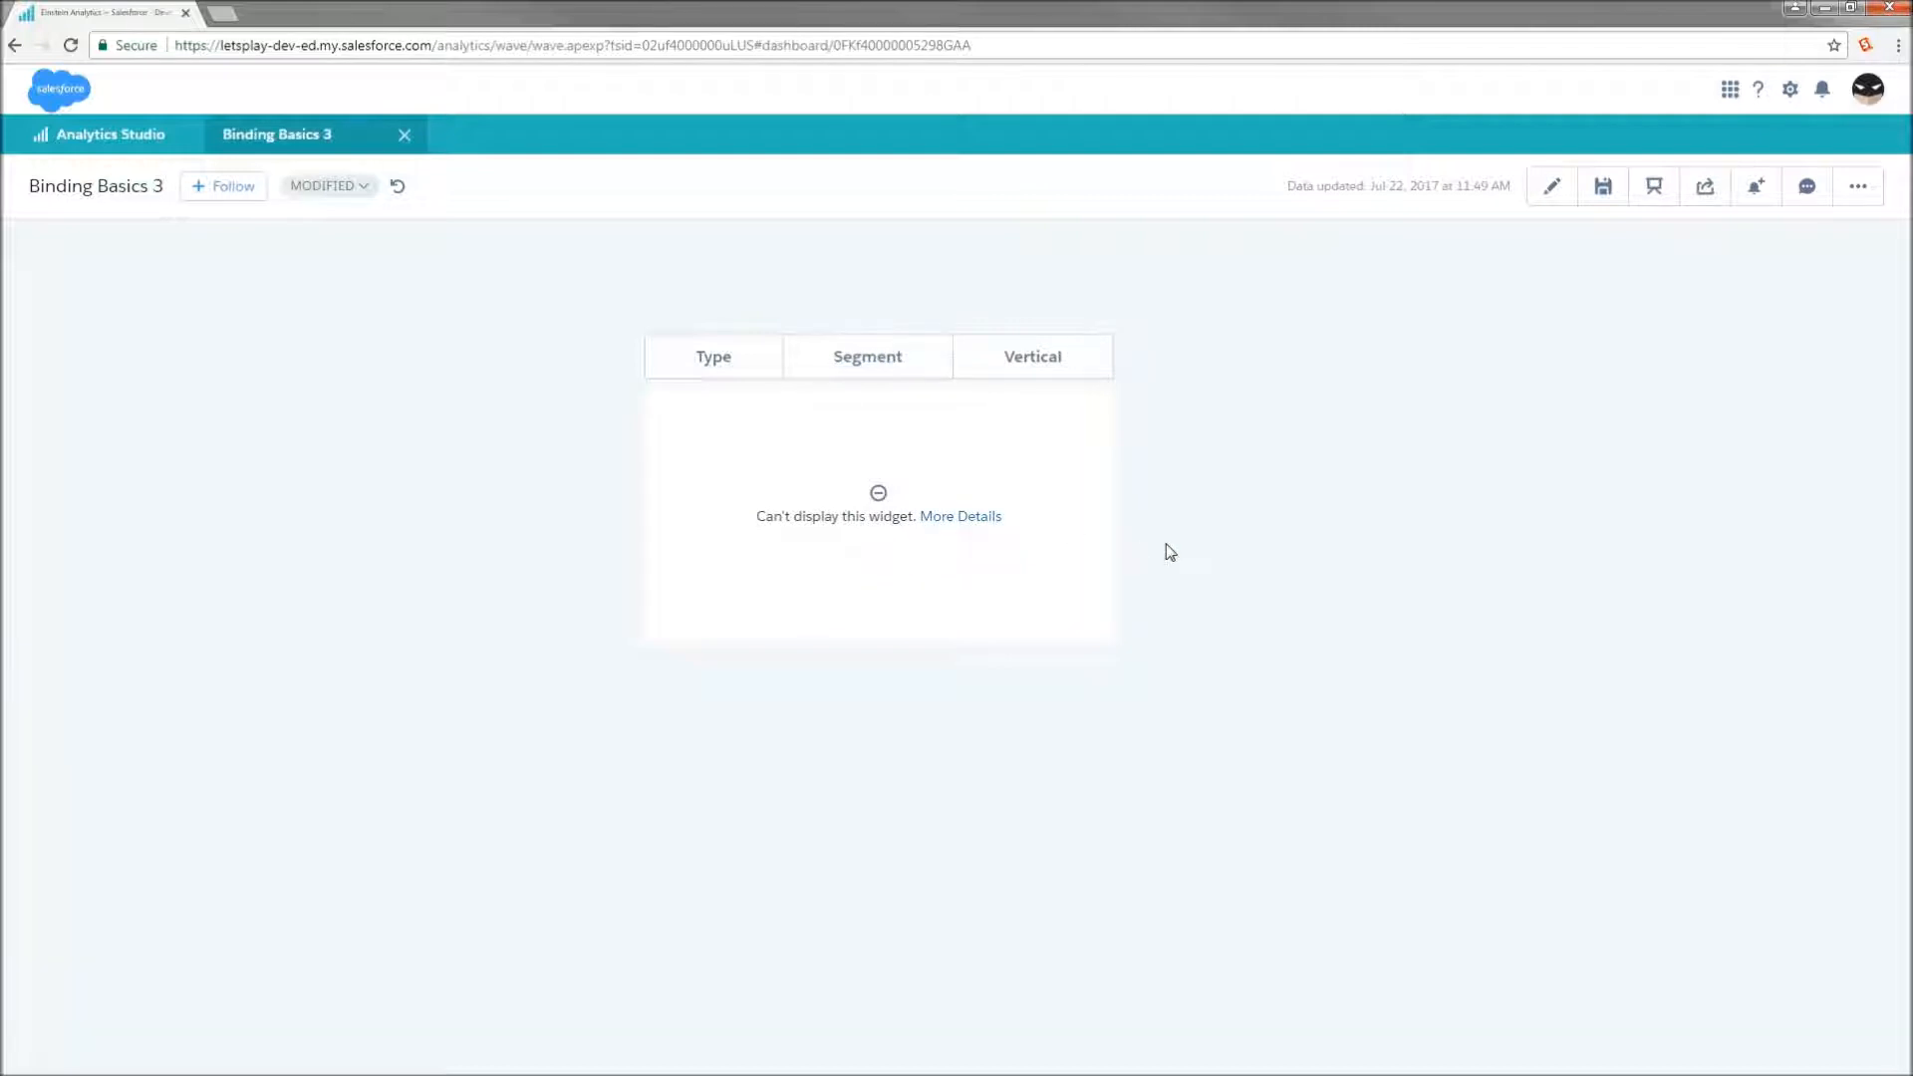
pyautogui.click(990, 518)
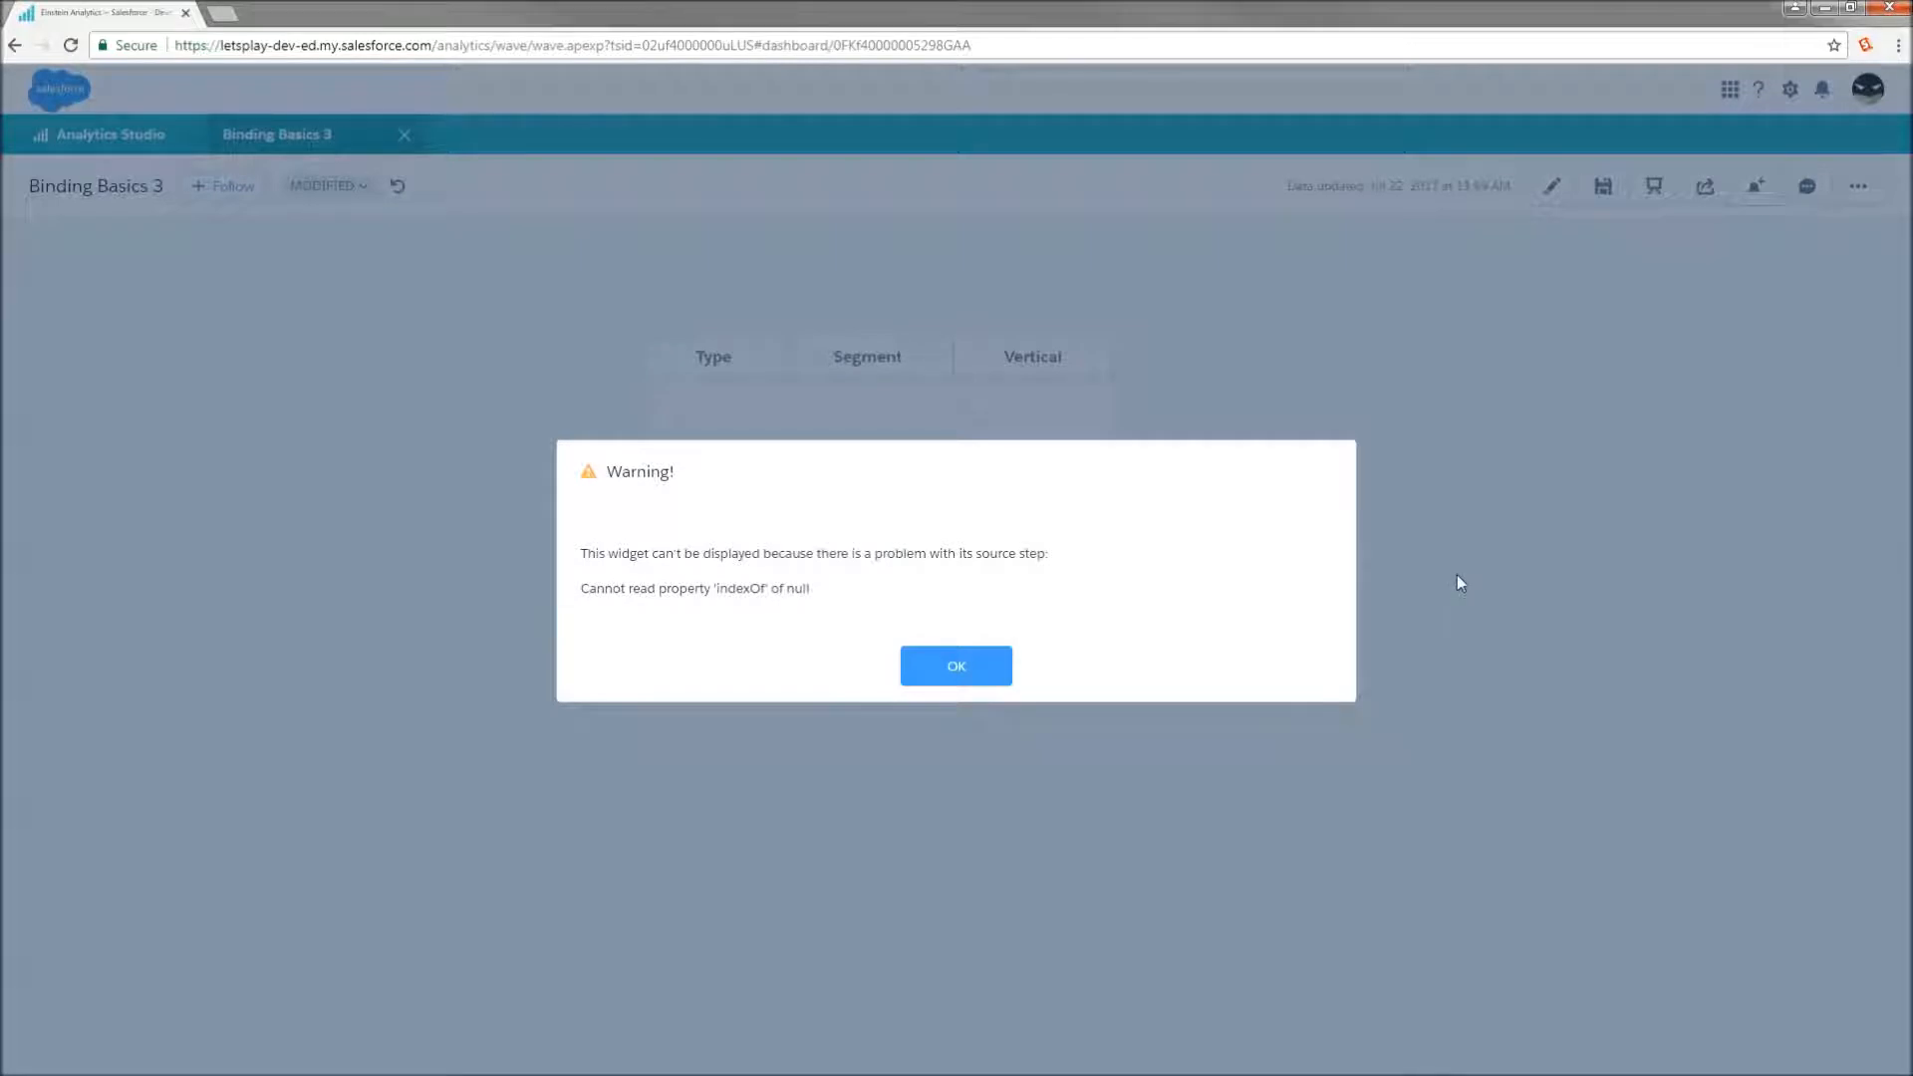
# Step: In the dashboard JSON, wrap the column(myStatic_1.selection,[\"value\"]) expression in myDynamicBar's groups binding in a coalesce() call
pyautogui.hotkey('ctrl', 'e')
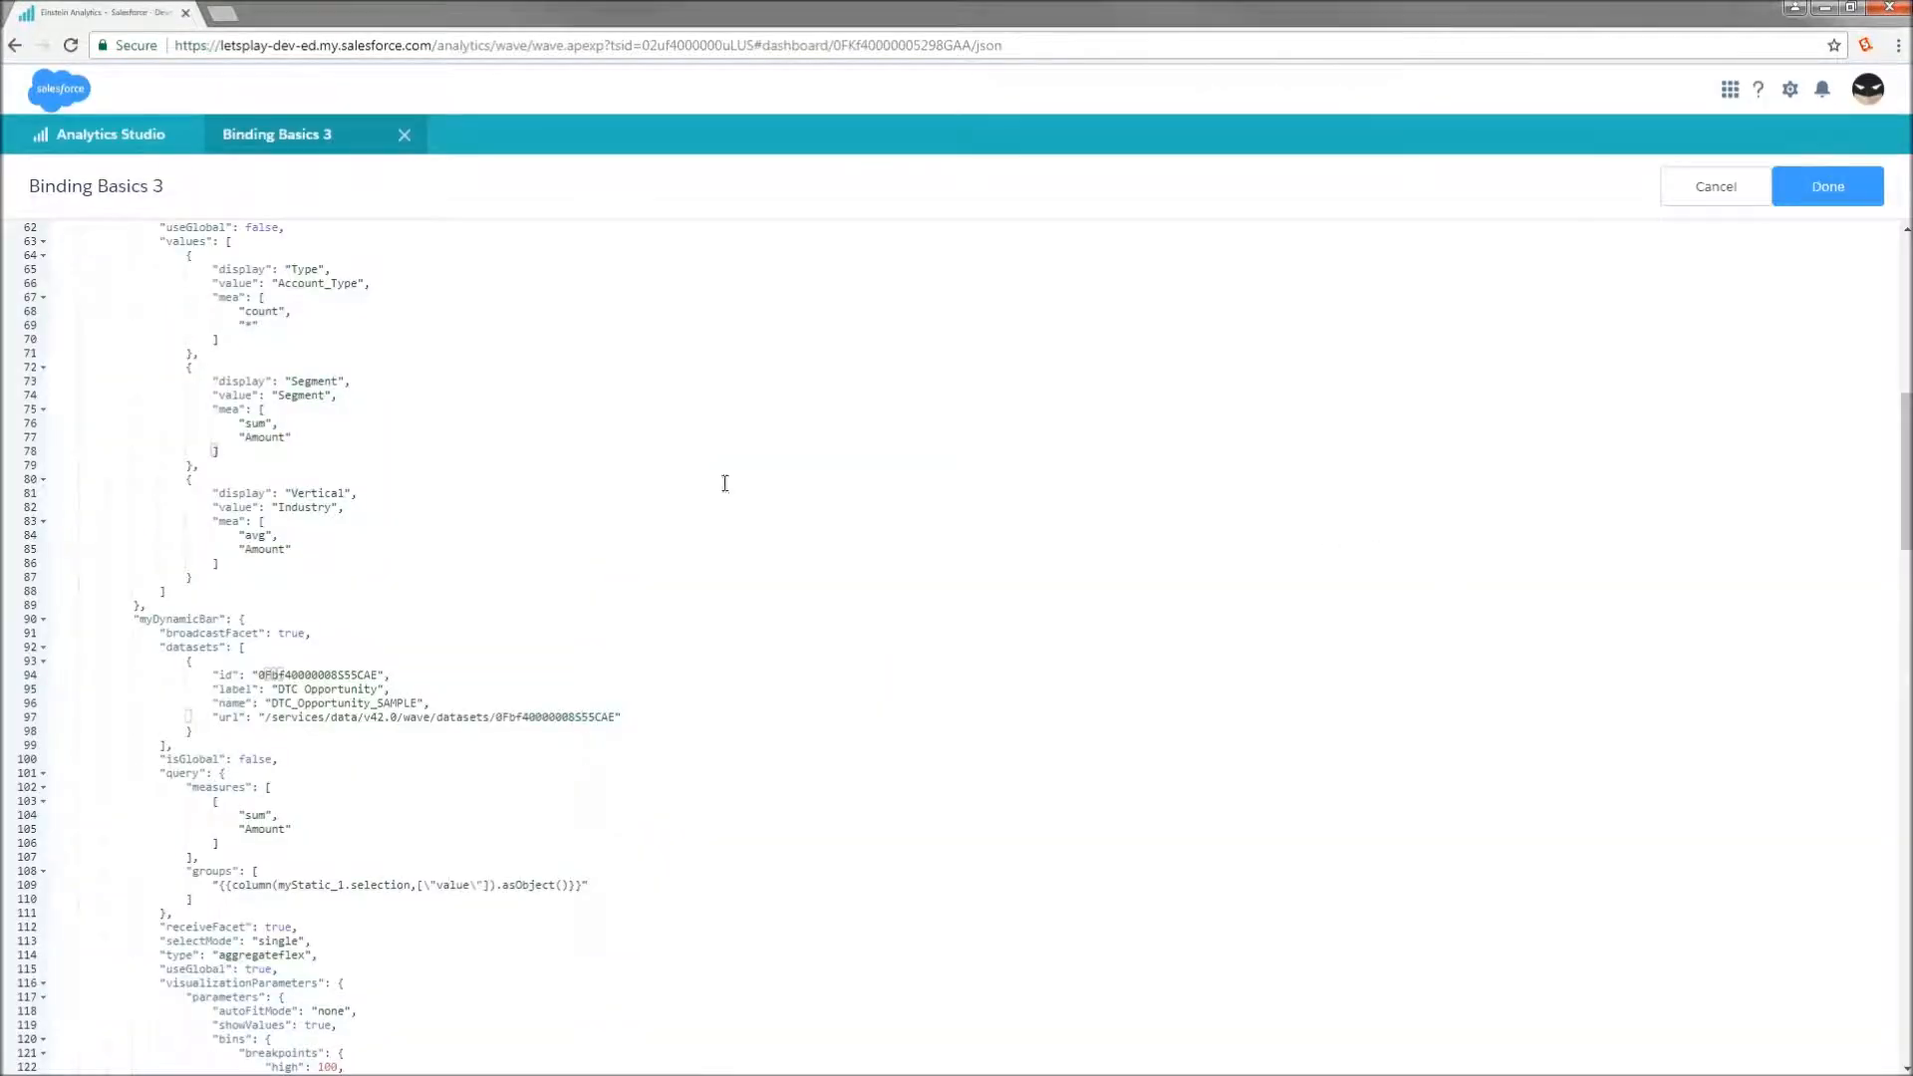
pyautogui.scroll(-2, 579, 628)
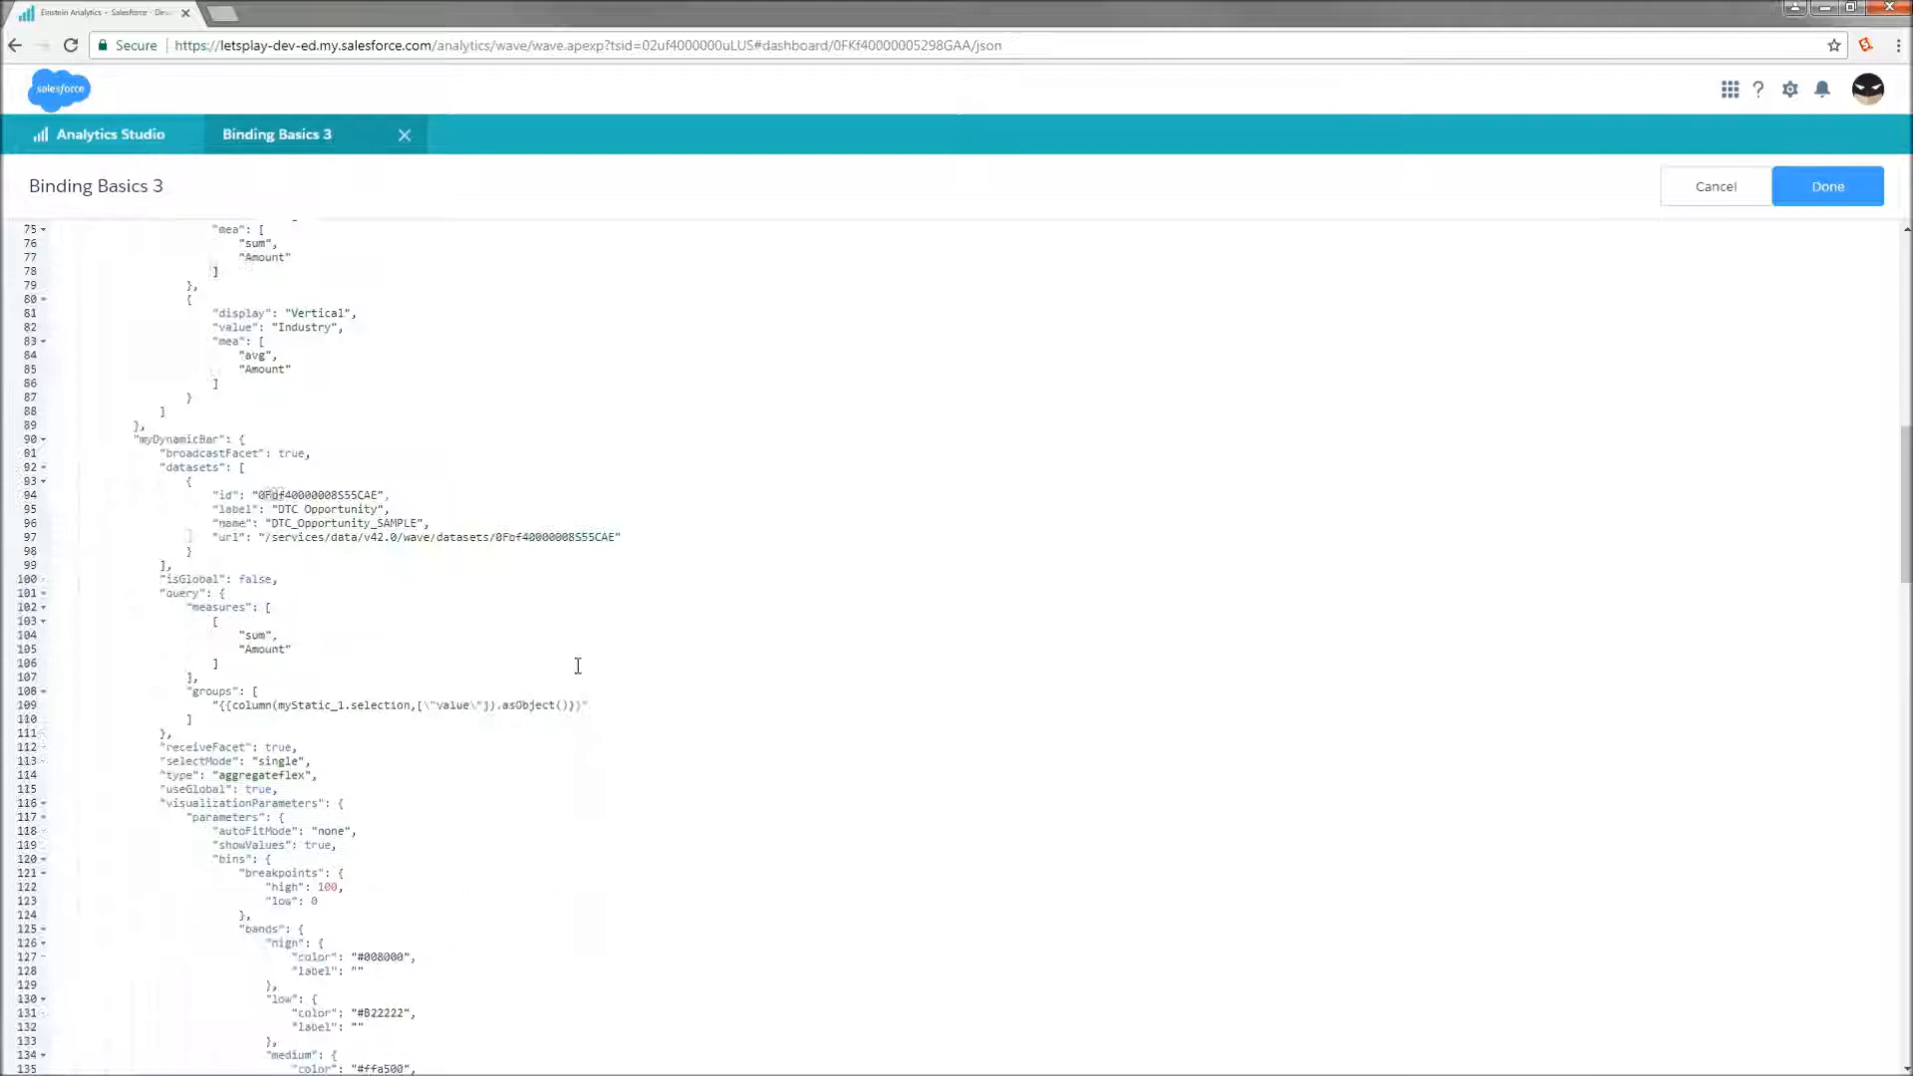
pyautogui.click(233, 705)
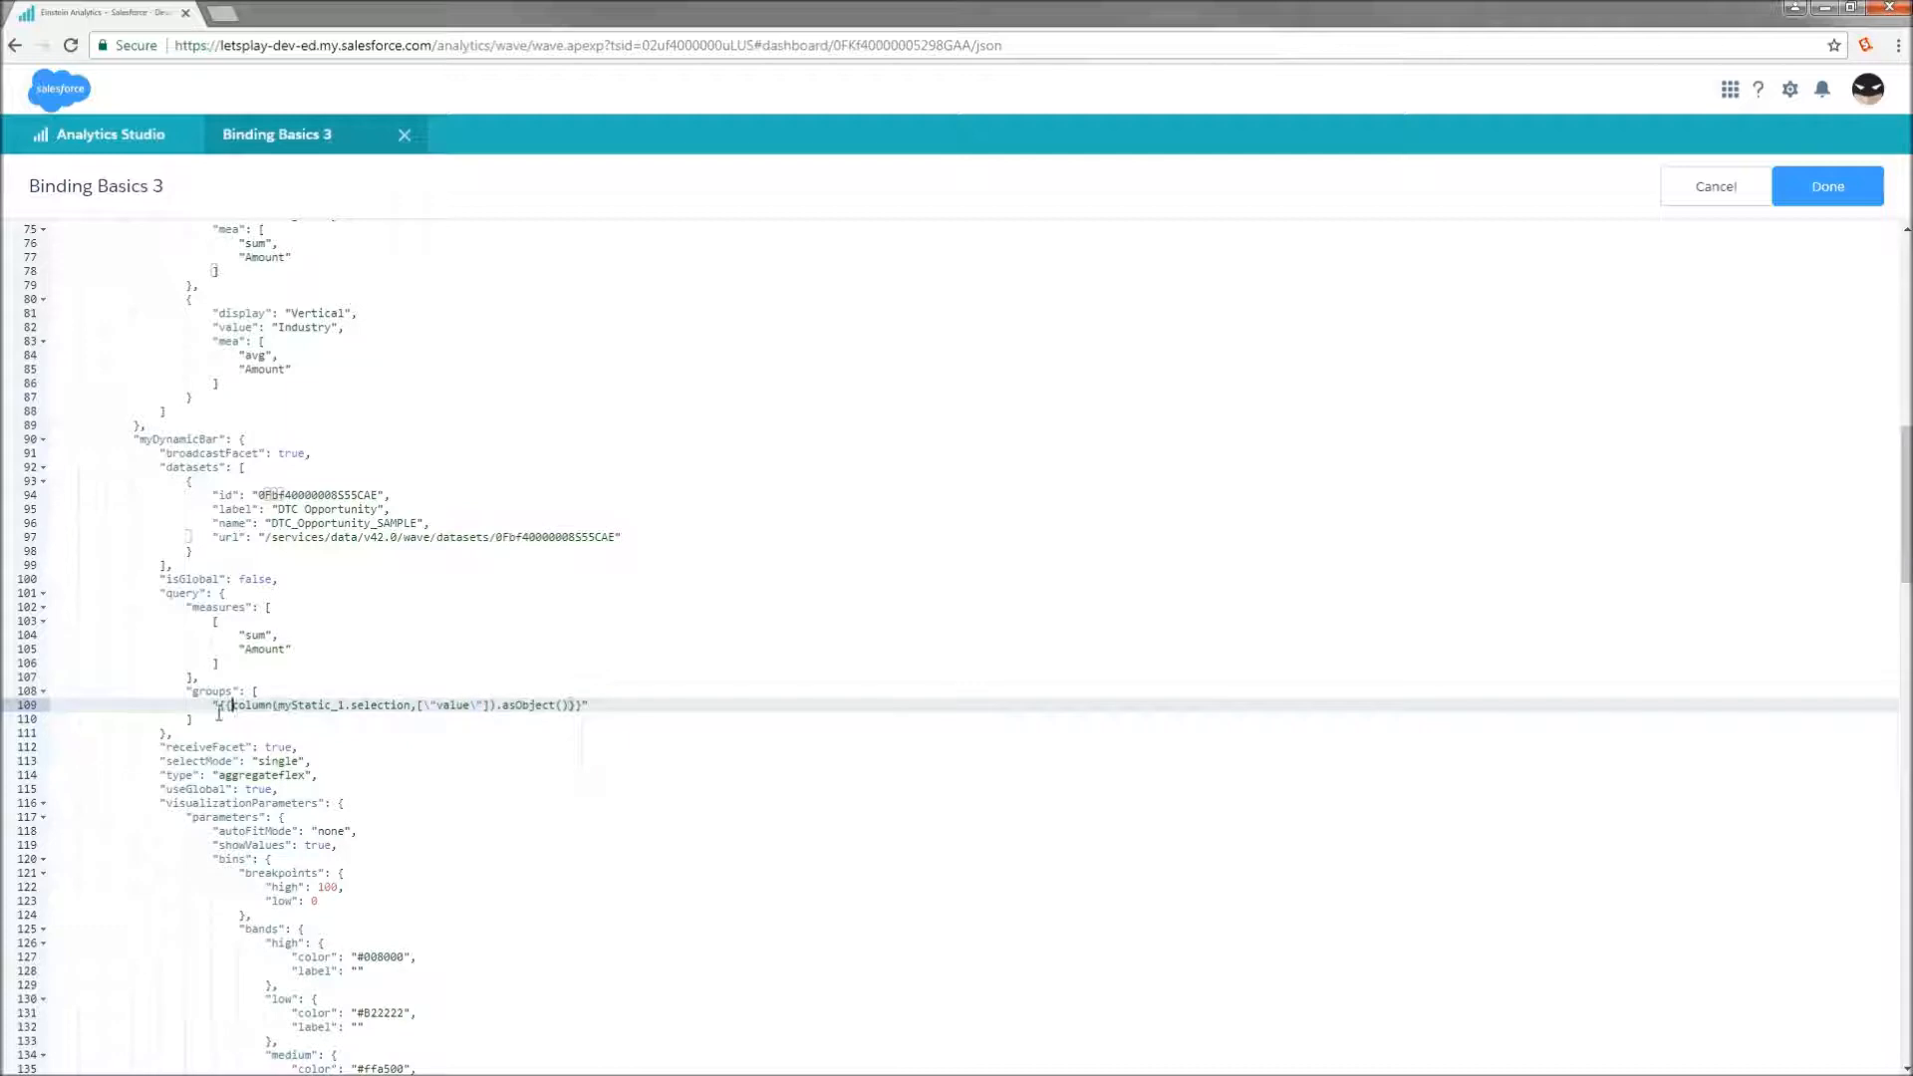
pyautogui.moveTo(232, 705); pyautogui.dragTo(497, 705)
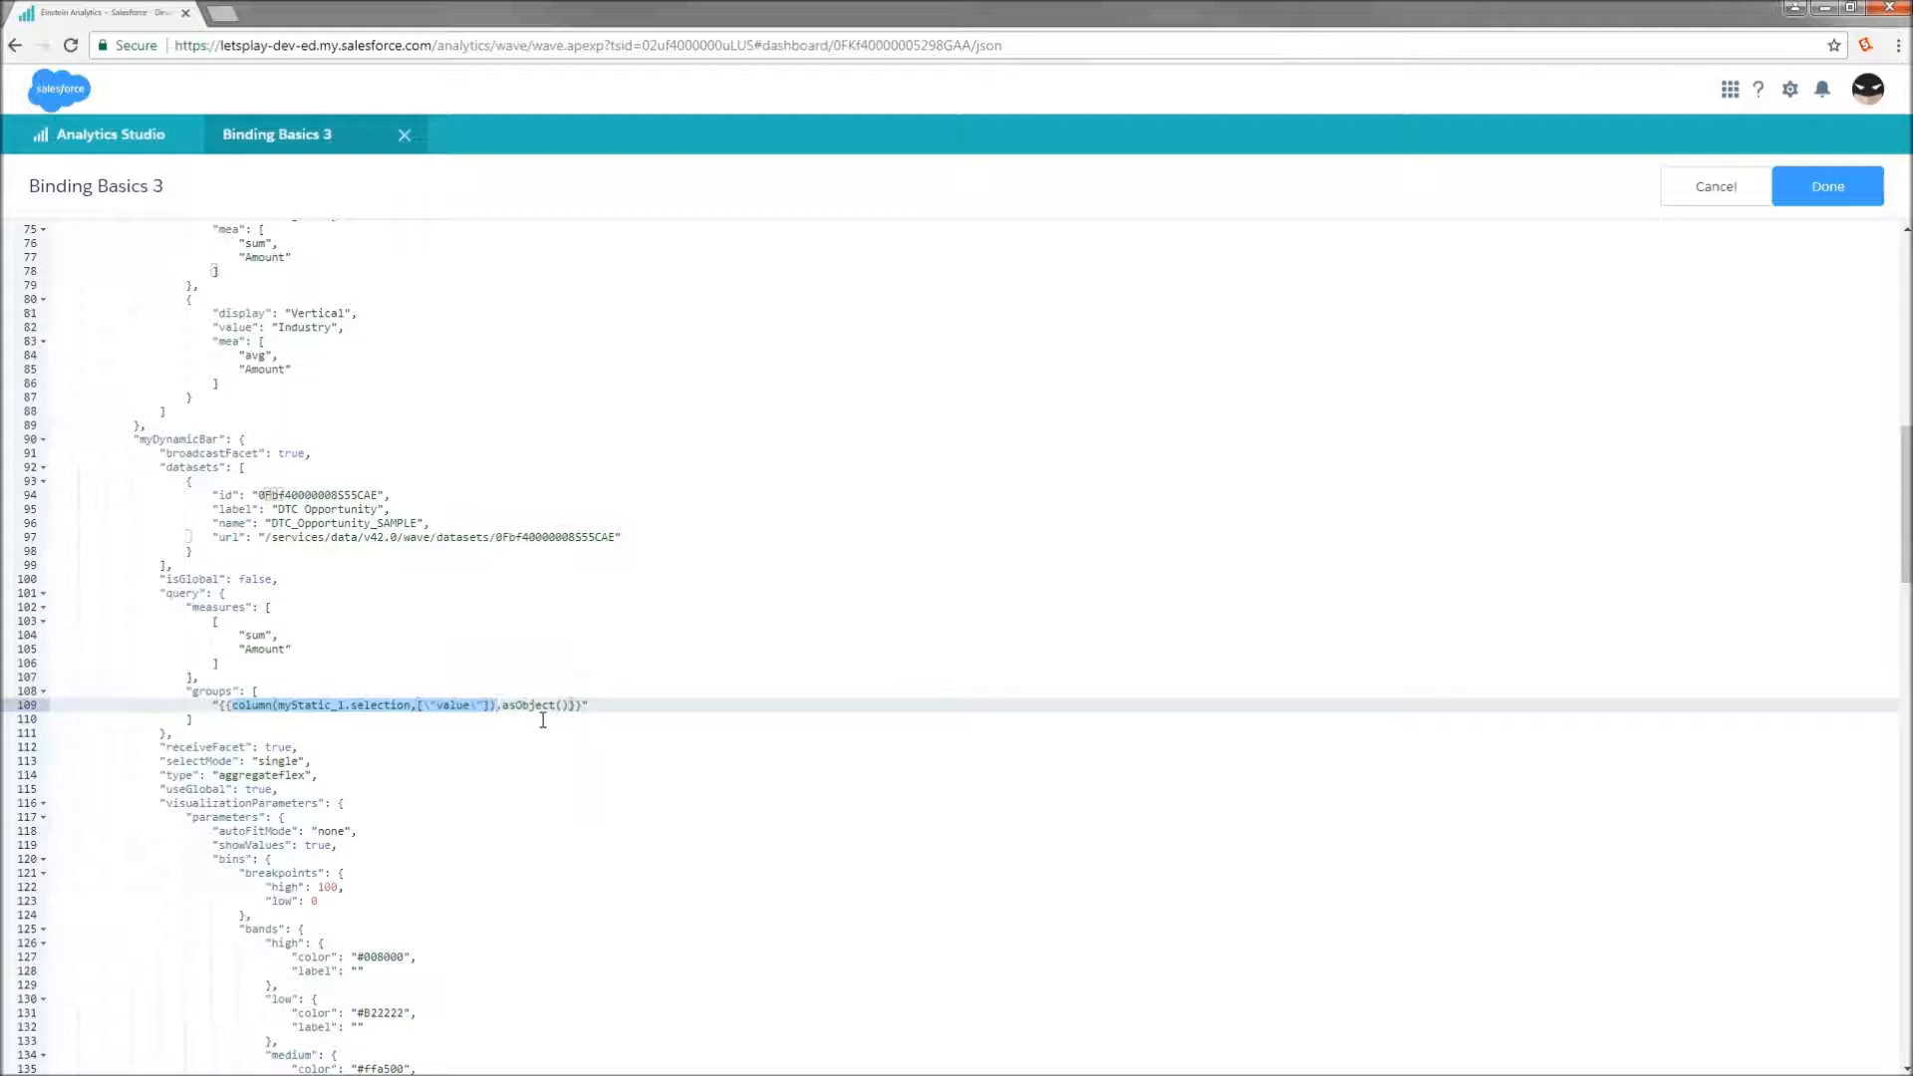
pyautogui.press('Left')
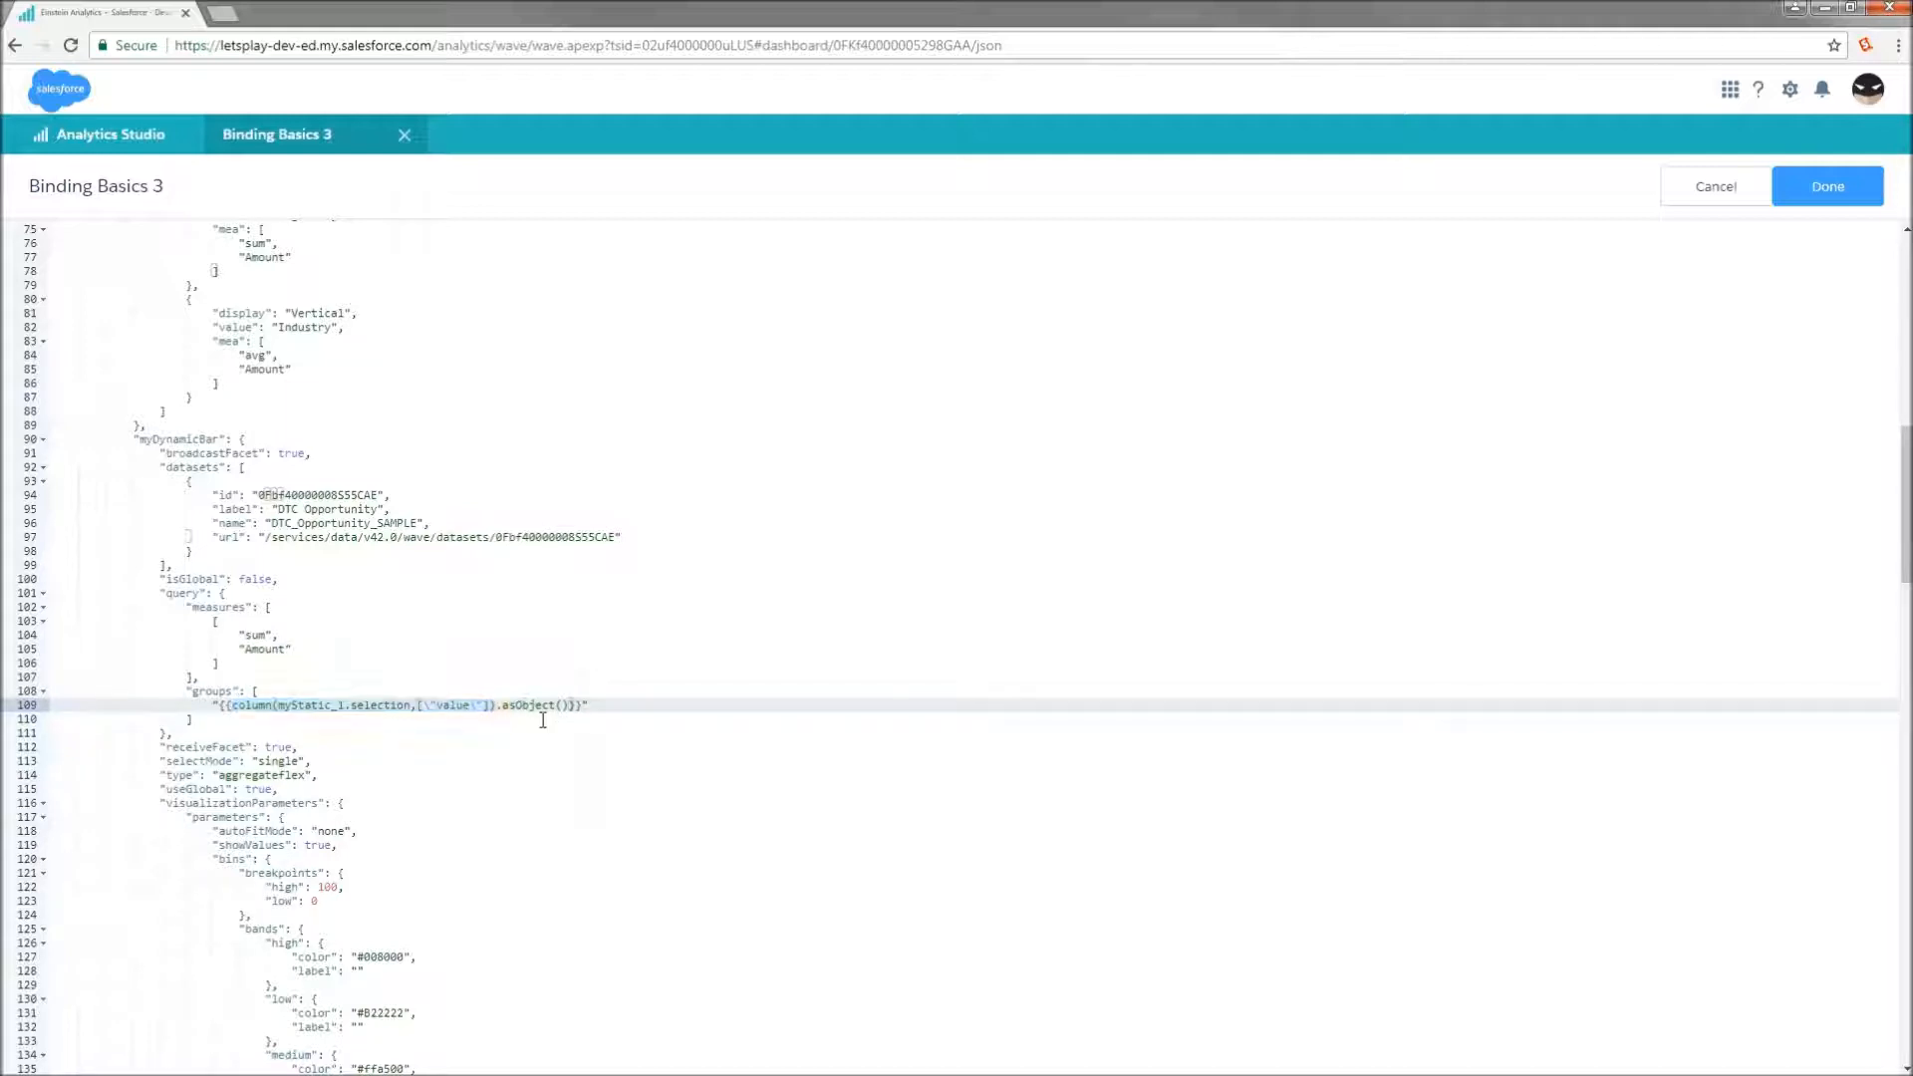
pyautogui.write('coalesce')
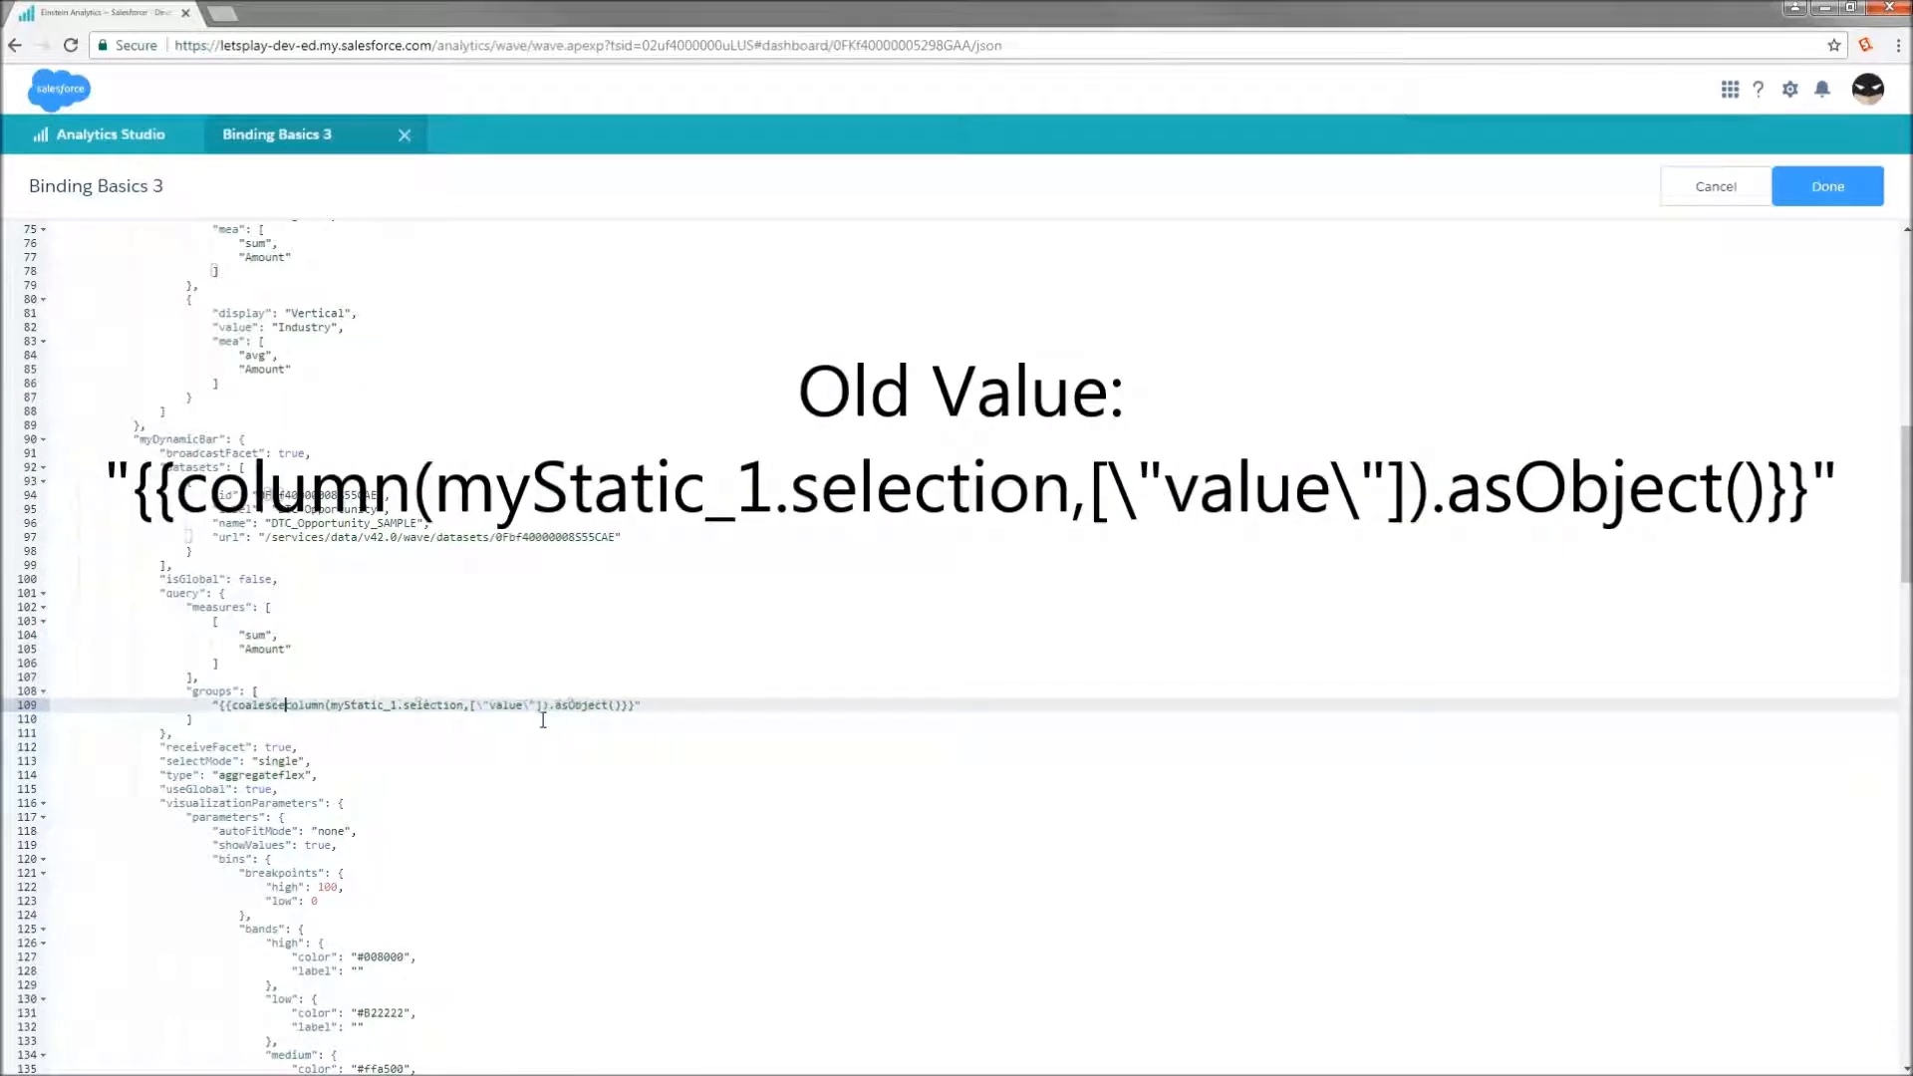
pyautogui.write('(')
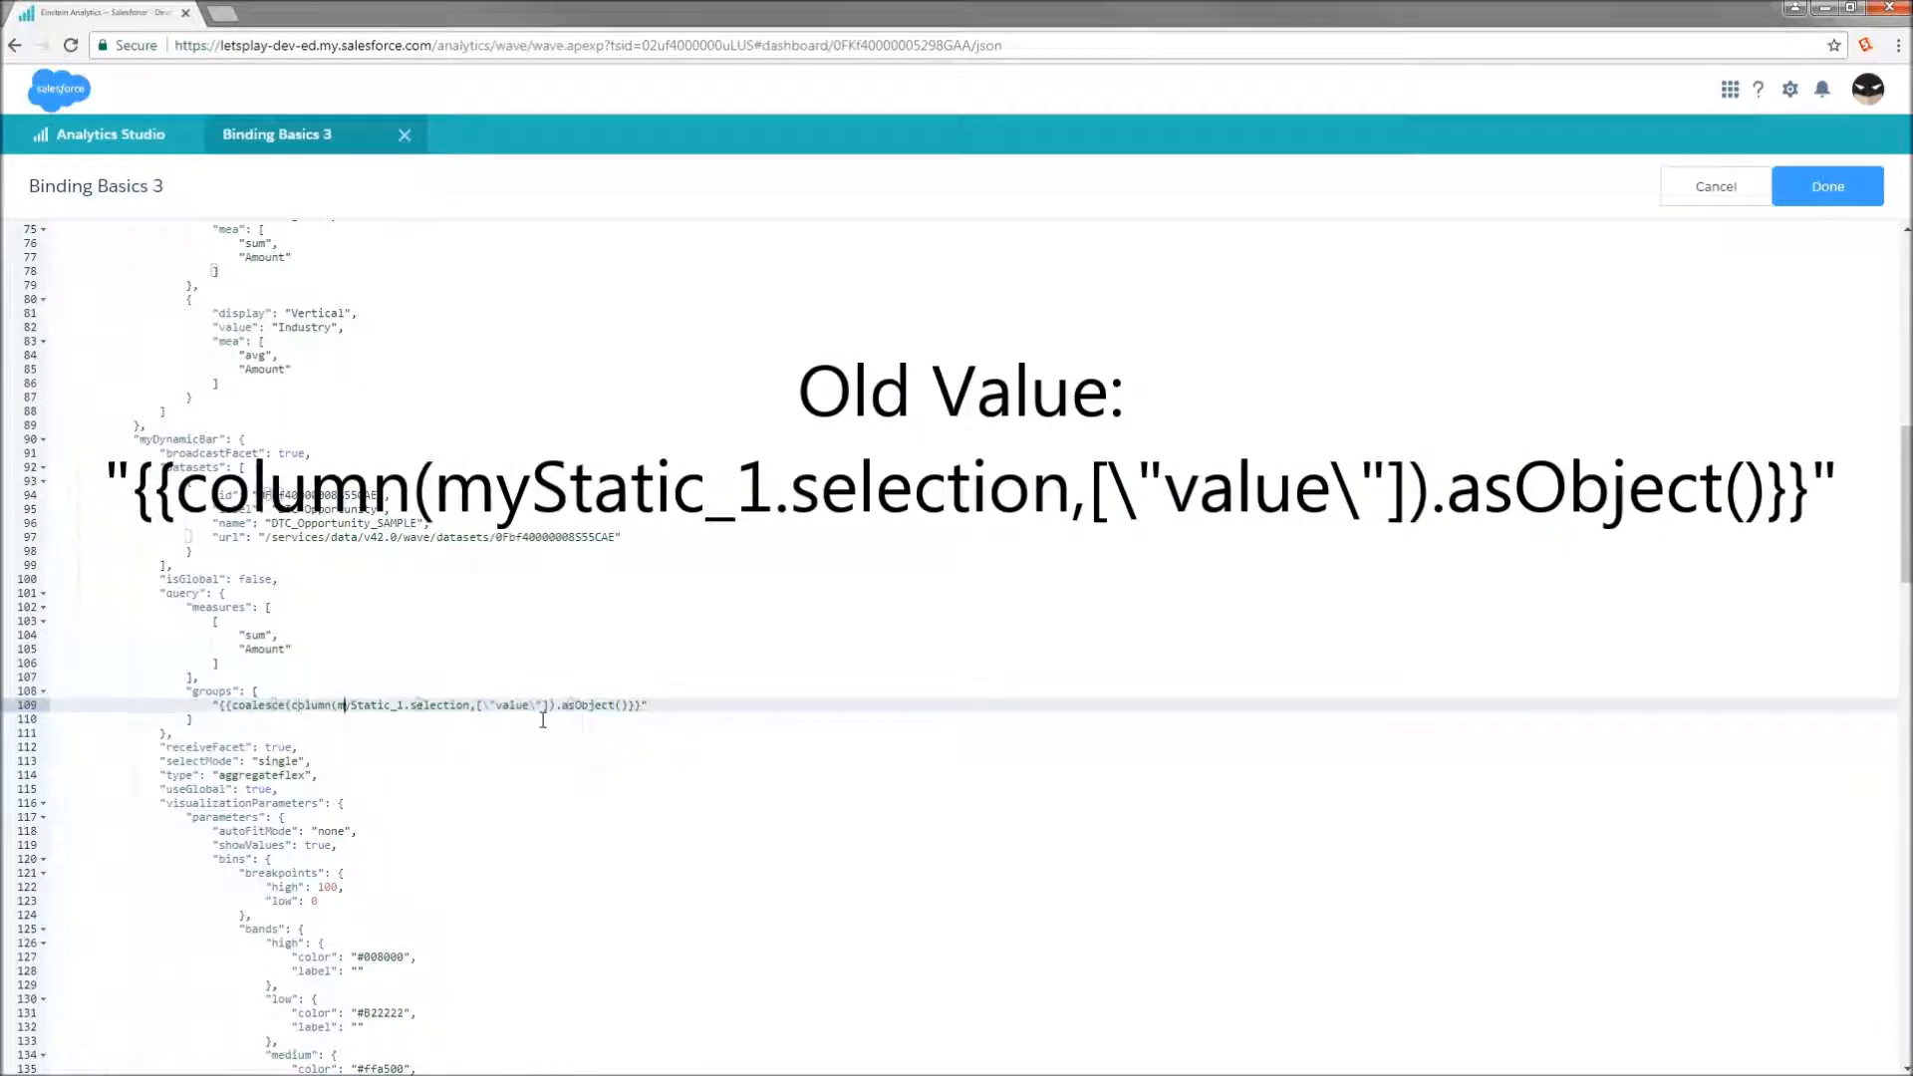
pyautogui.press('Right')
pyautogui.press('Right')
pyautogui.press('Right')
pyautogui.press('Right')
pyautogui.press('Right')
pyautogui.press('Right')
pyautogui.press('Right')
pyautogui.press('Right')
pyautogui.press('Right')
pyautogui.press('Right')
pyautogui.press('Right')
pyautogui.press('Right')
pyautogui.press('Right')
pyautogui.press('Right')
pyautogui.press('Right')
pyautogui.press('Right')
pyautogui.press('Right')
pyautogui.write(',')
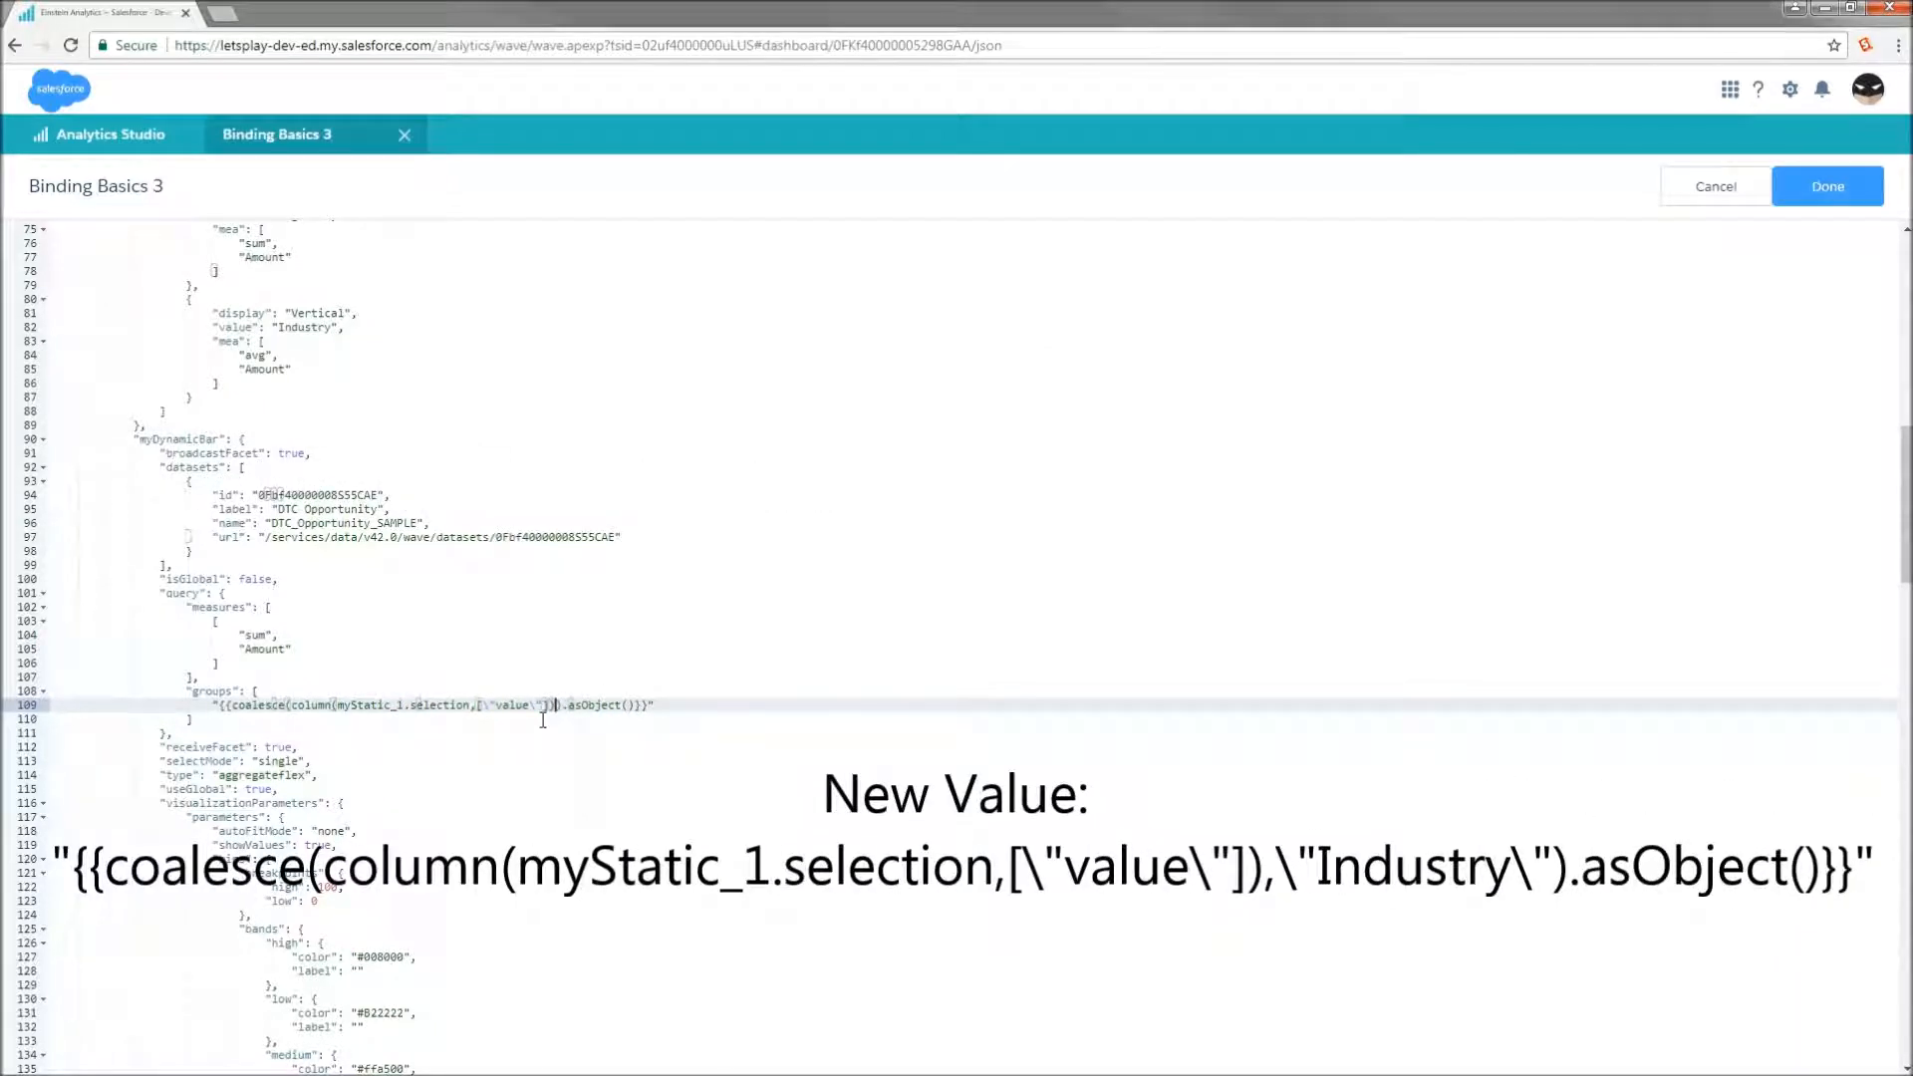
# Step: Add the escaped string \"Industry\" as the coalesce fallback in the groups binding and apply the JSON changes
pyautogui.write(',')
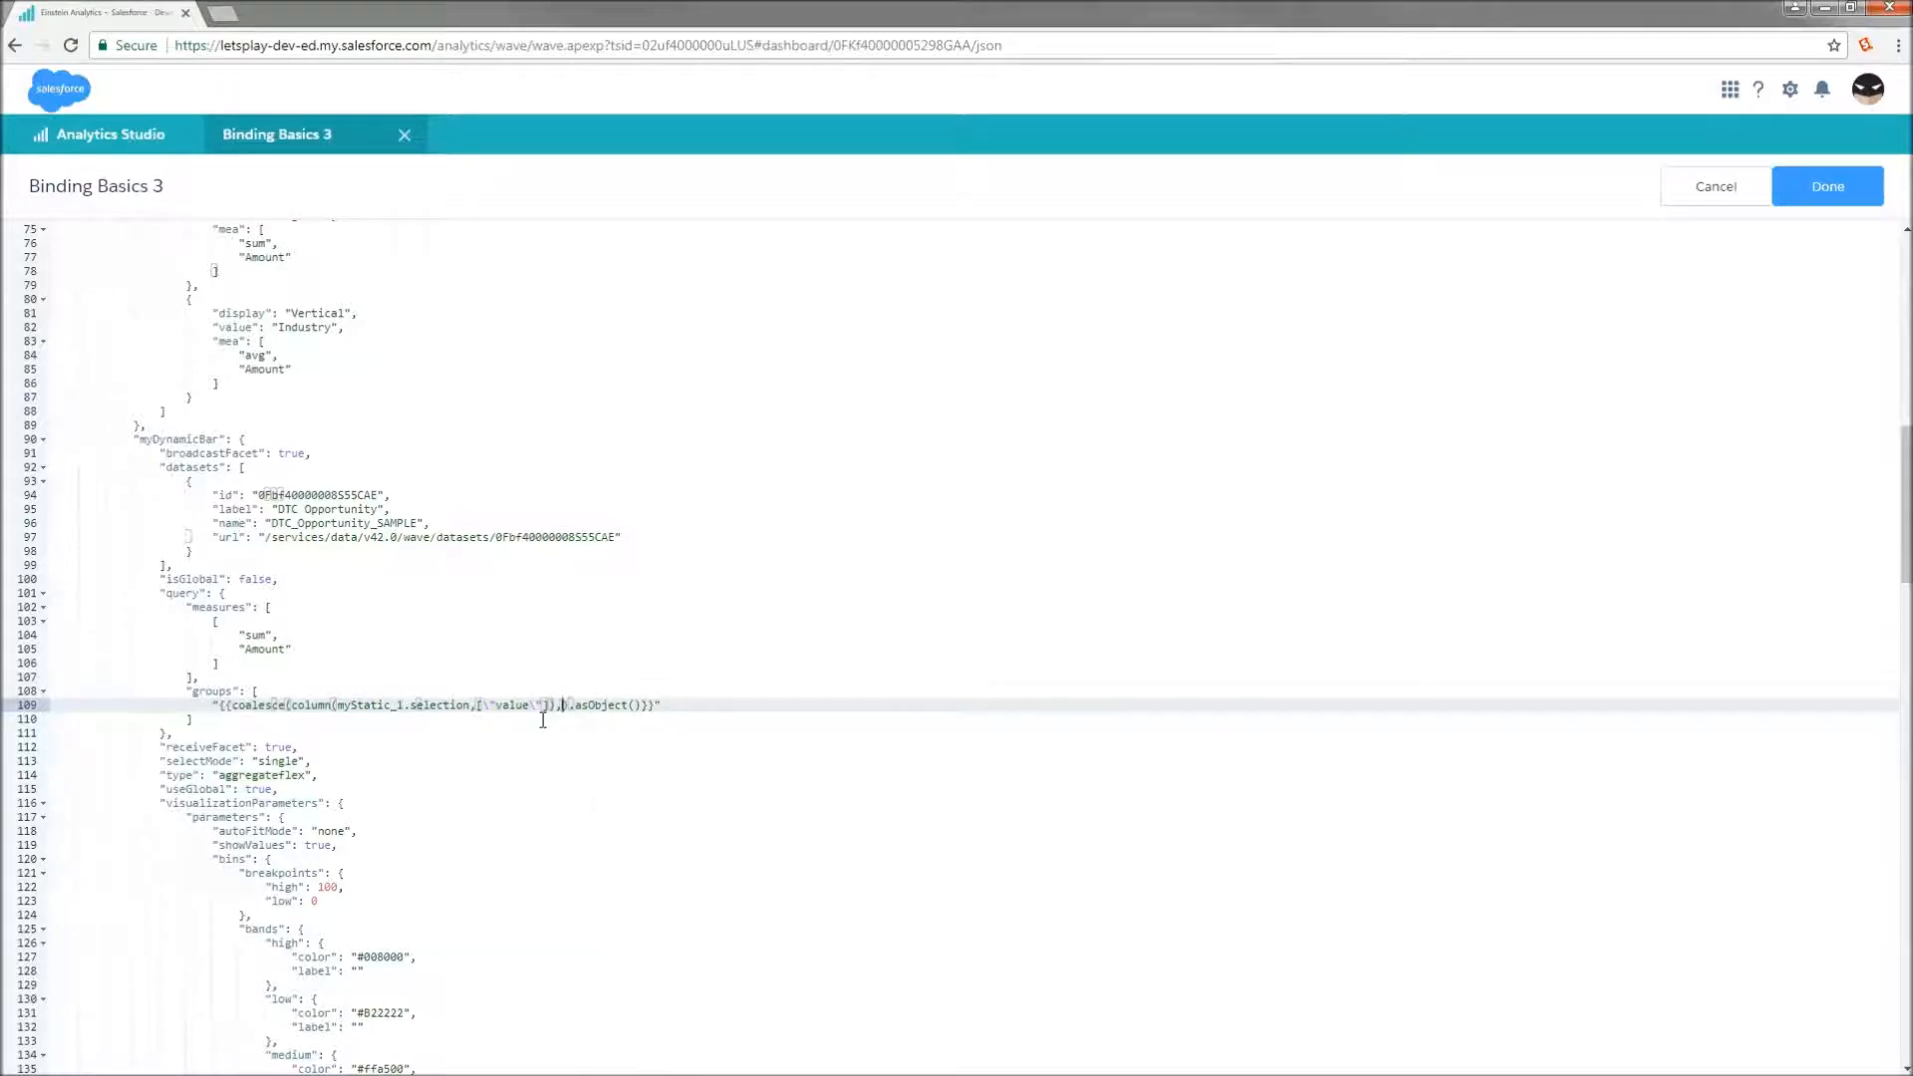
pyautogui.write('"')
pyautogui.press('Left')
pyautogui.write('\\"')
pyautogui.write('\\"')
pyautogui.press('Delete')
pyautogui.press('Left')
pyautogui.press('Left')
pyautogui.write('Industry')
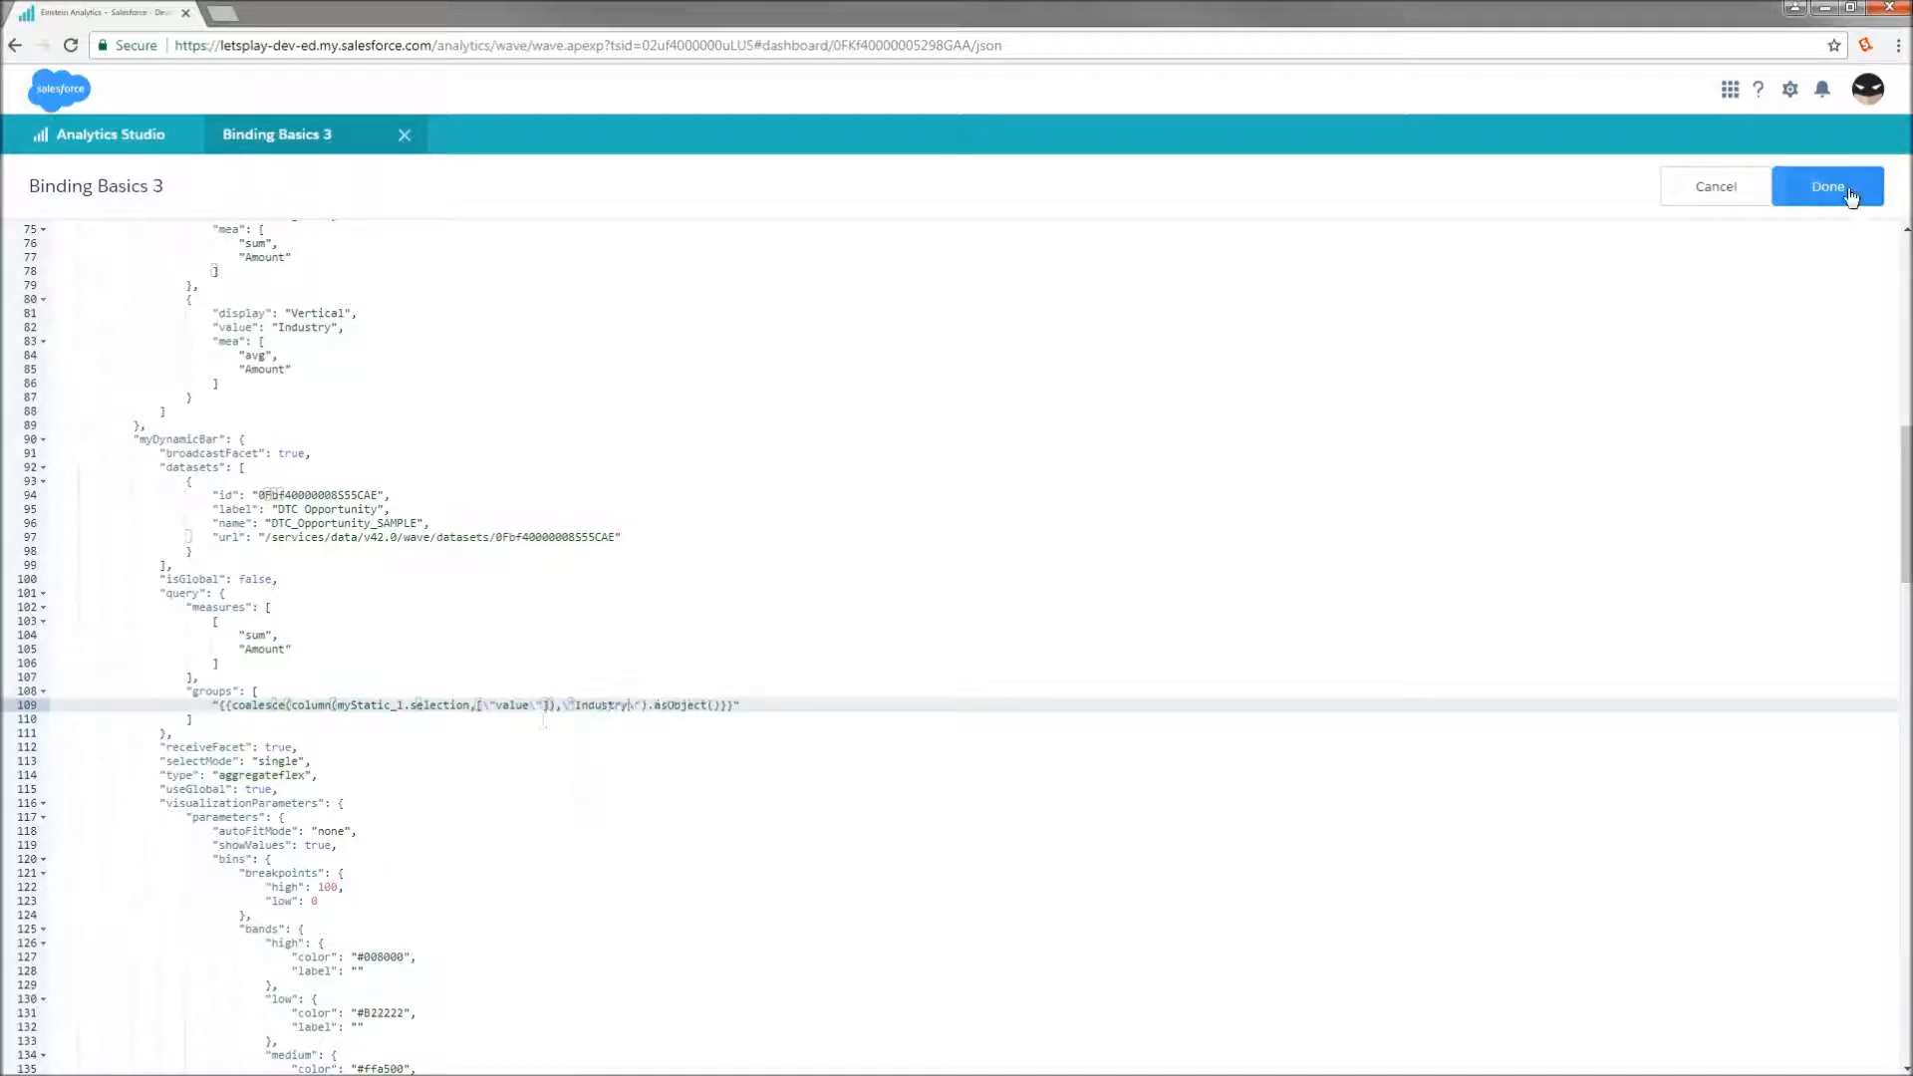
pyautogui.click(1829, 186)
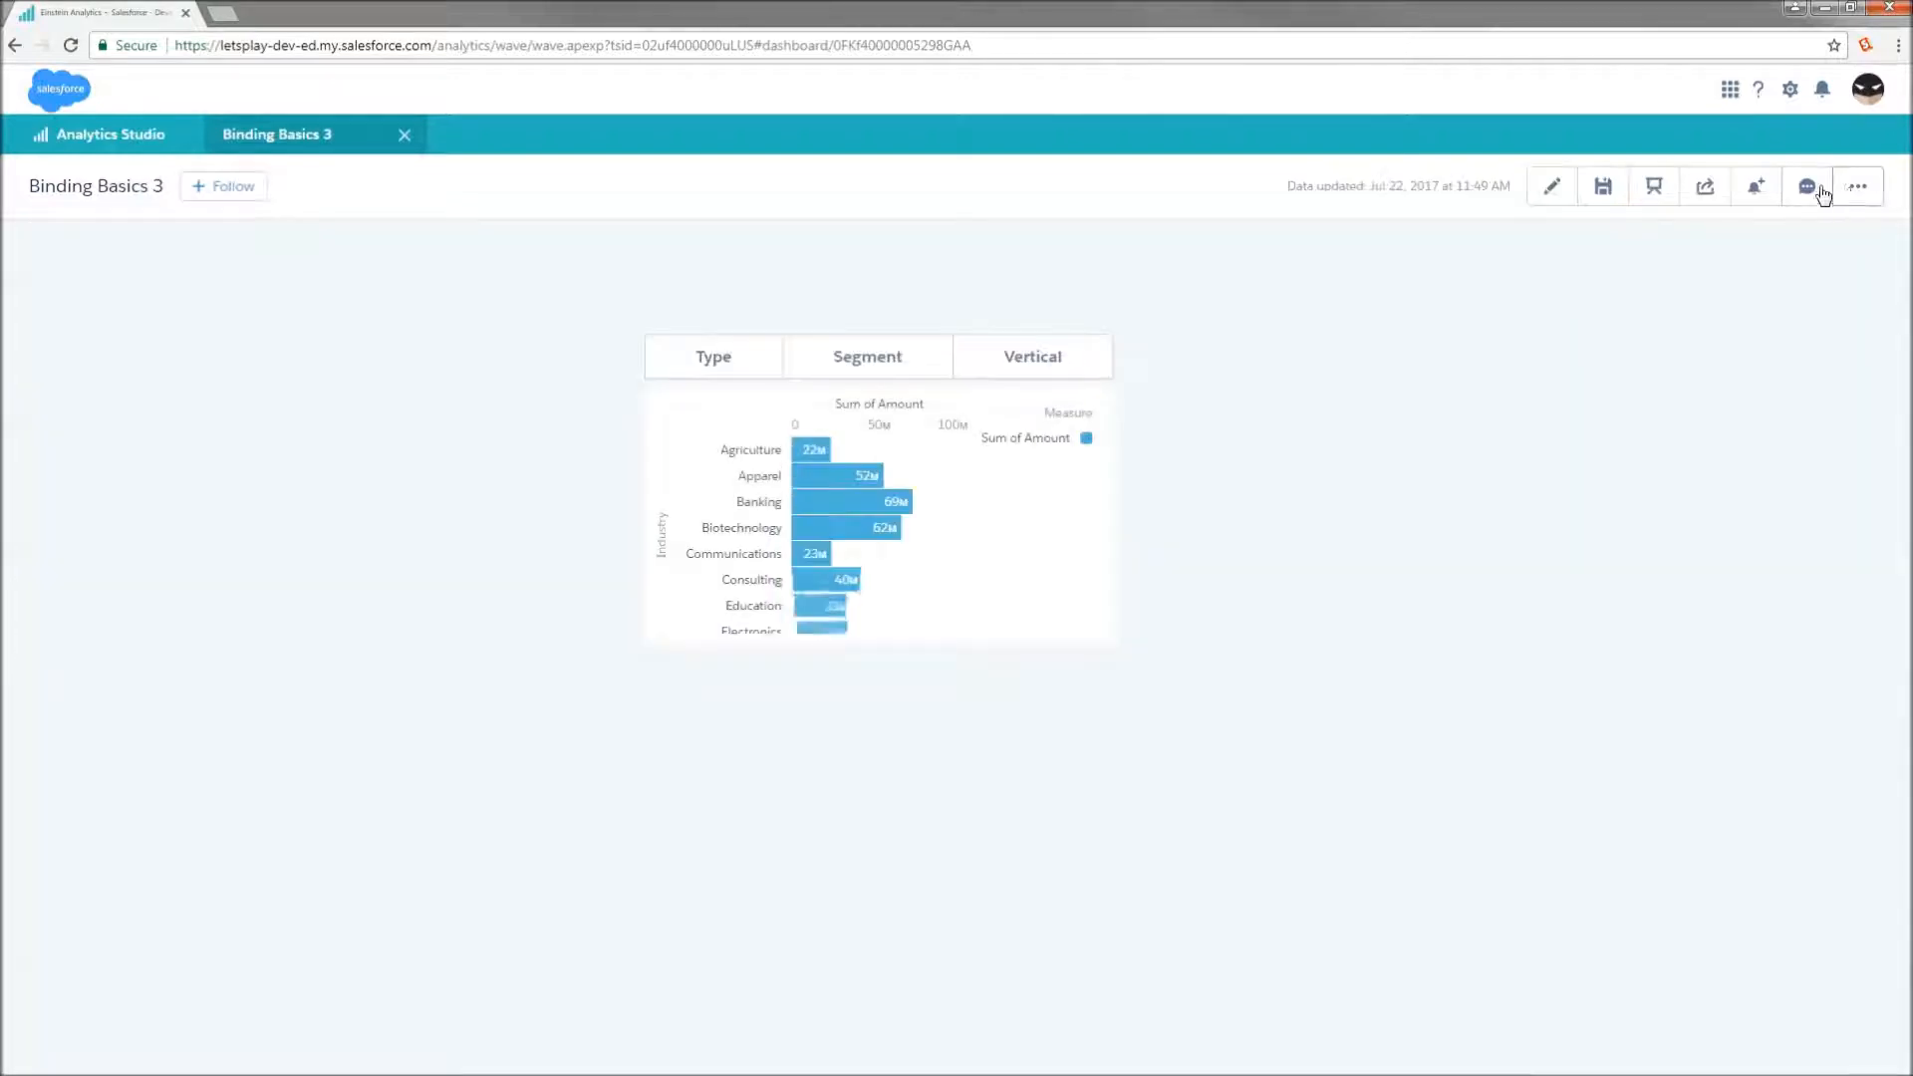
# Step: Test the binding by selecting and deselecting Type, Segment and Vertical in turn in the dashboard toggle
pyautogui.click(678, 359)
pyautogui.click(674, 360)
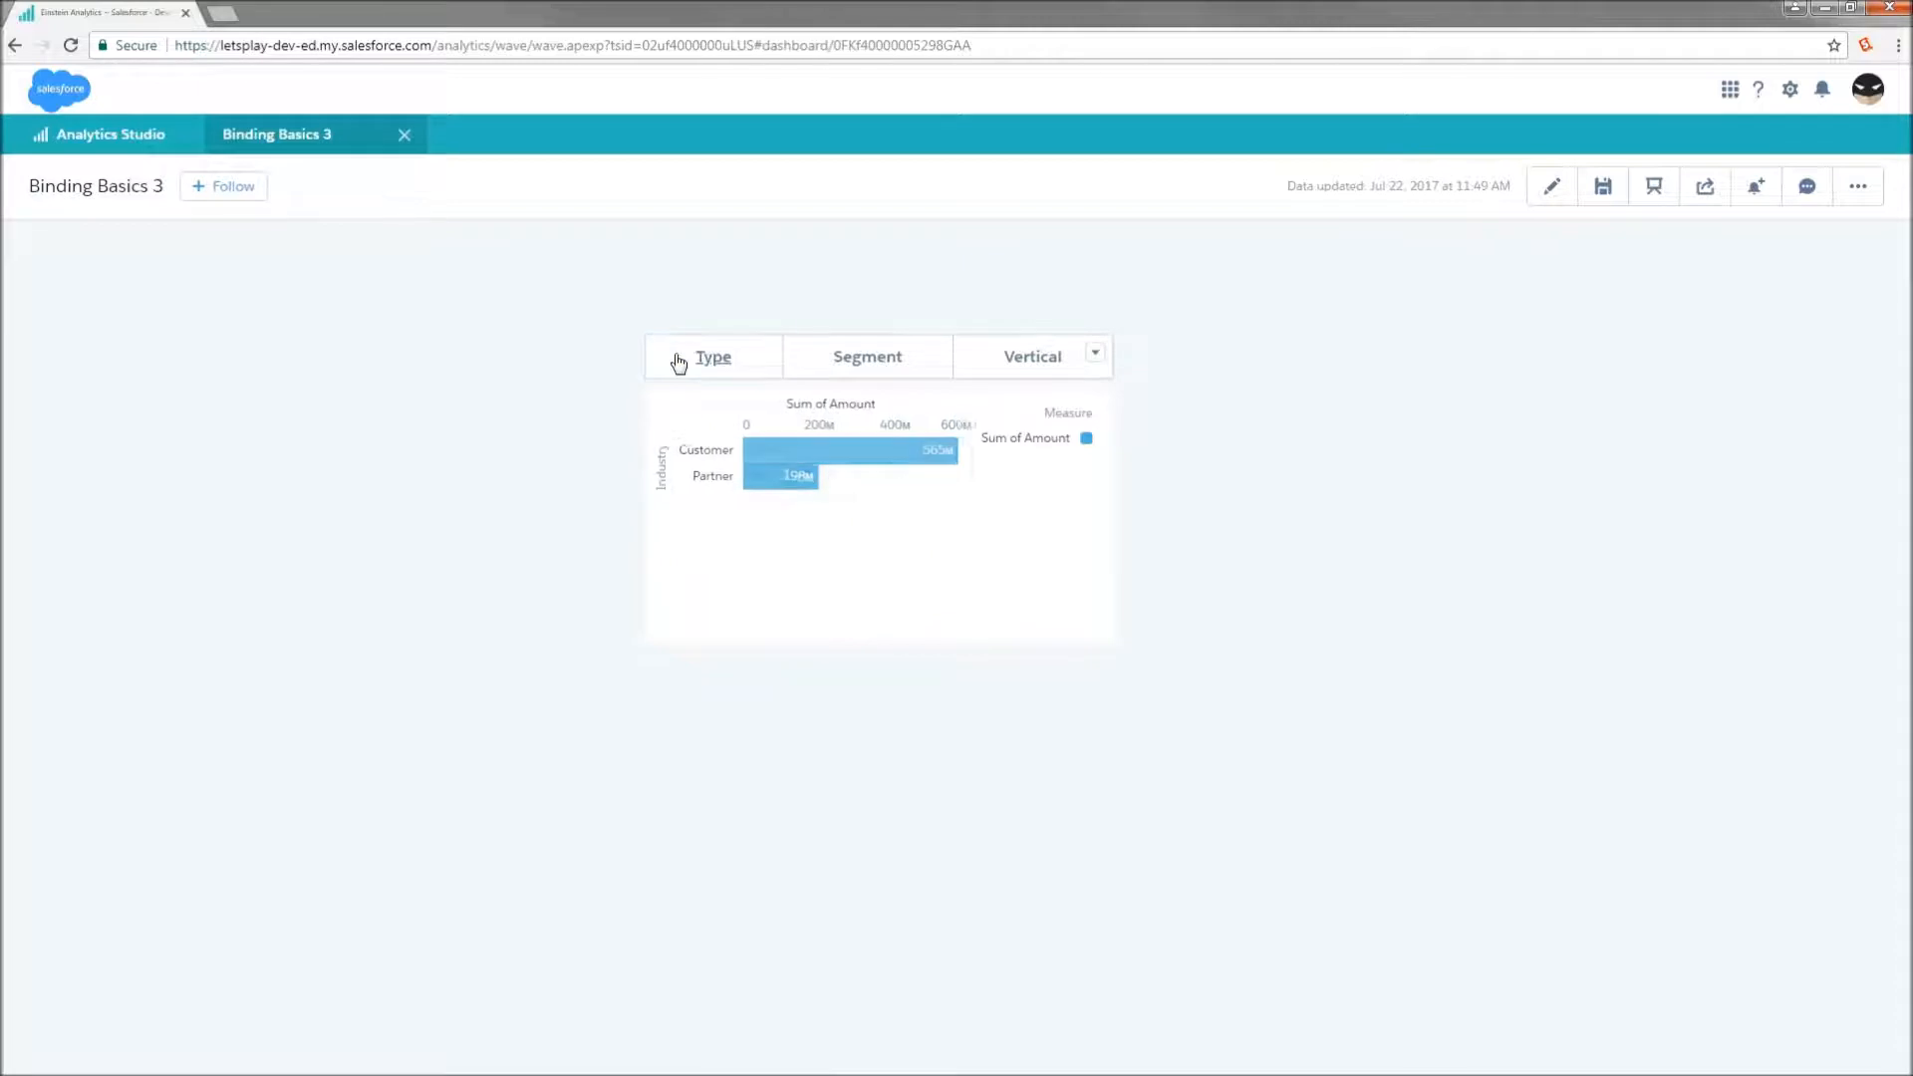
pyautogui.click(866, 361)
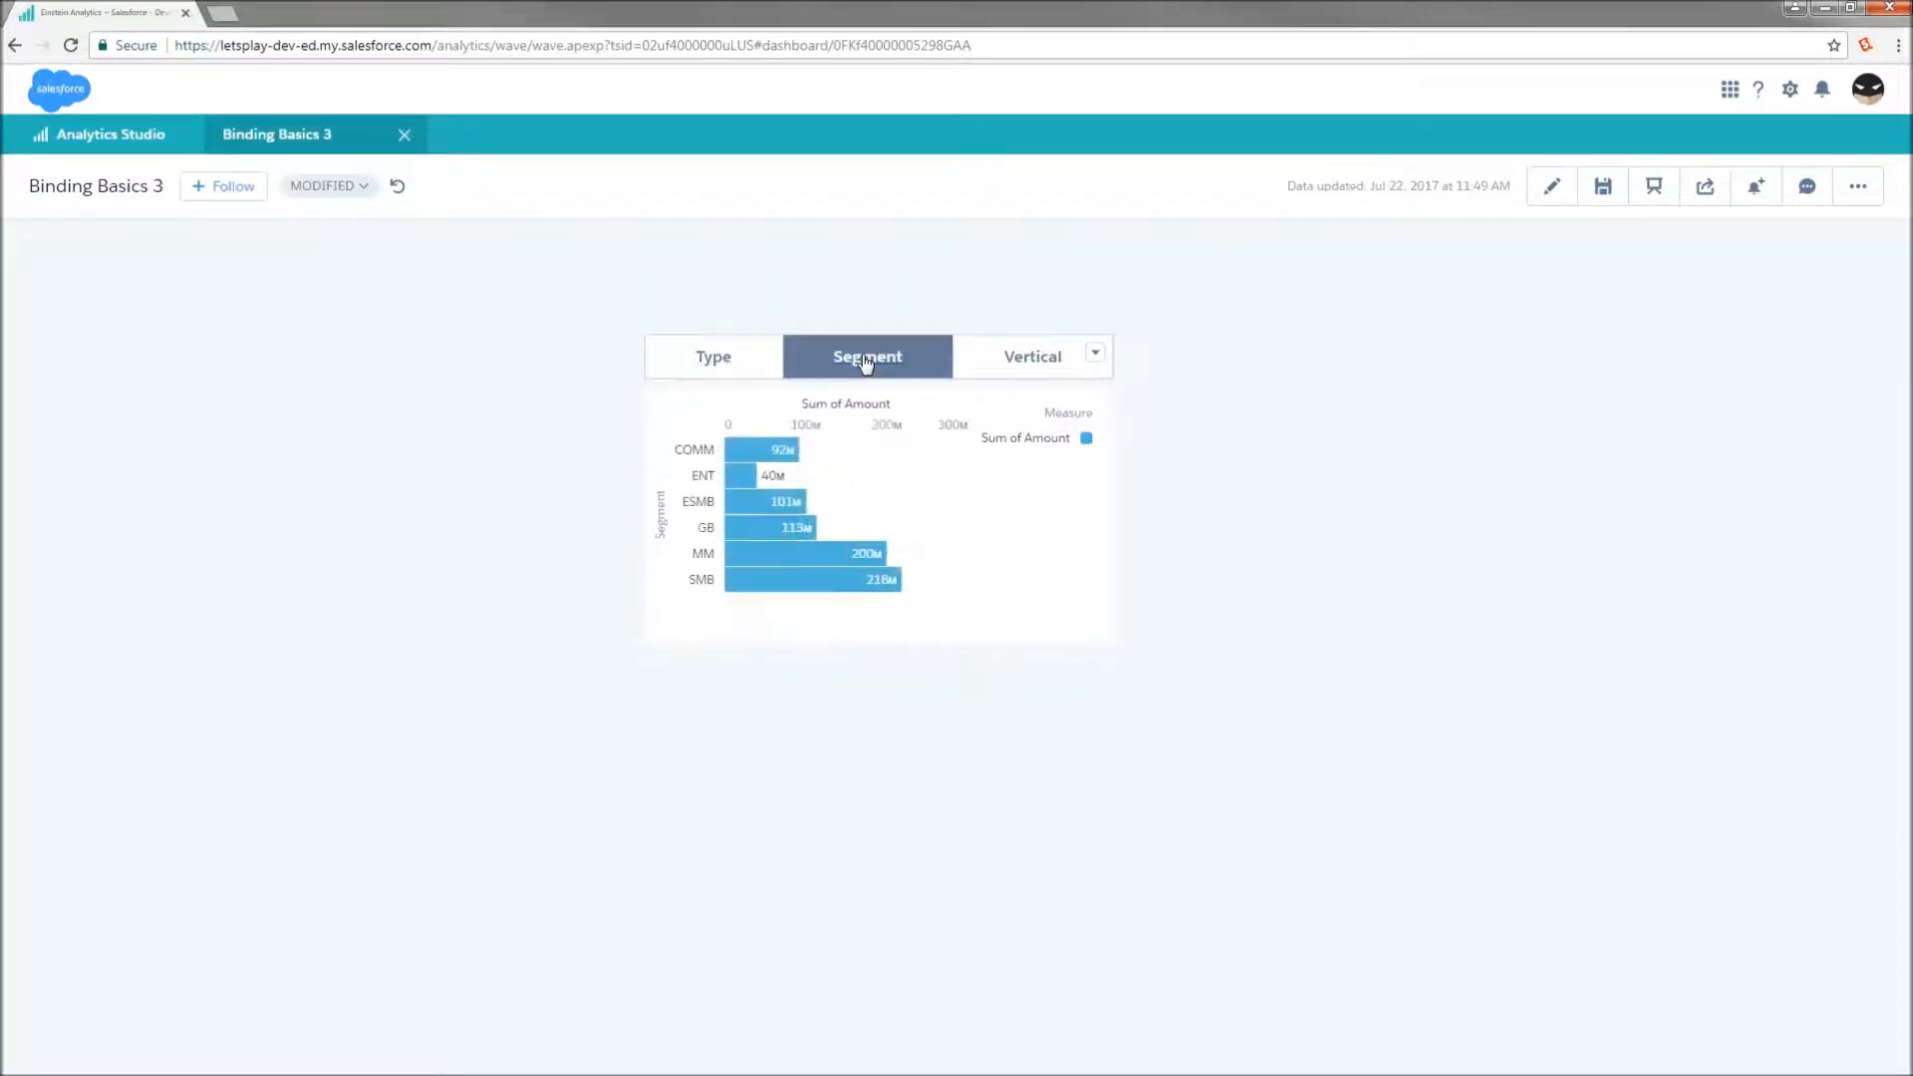
pyautogui.click(863, 363)
pyautogui.click(1041, 361)
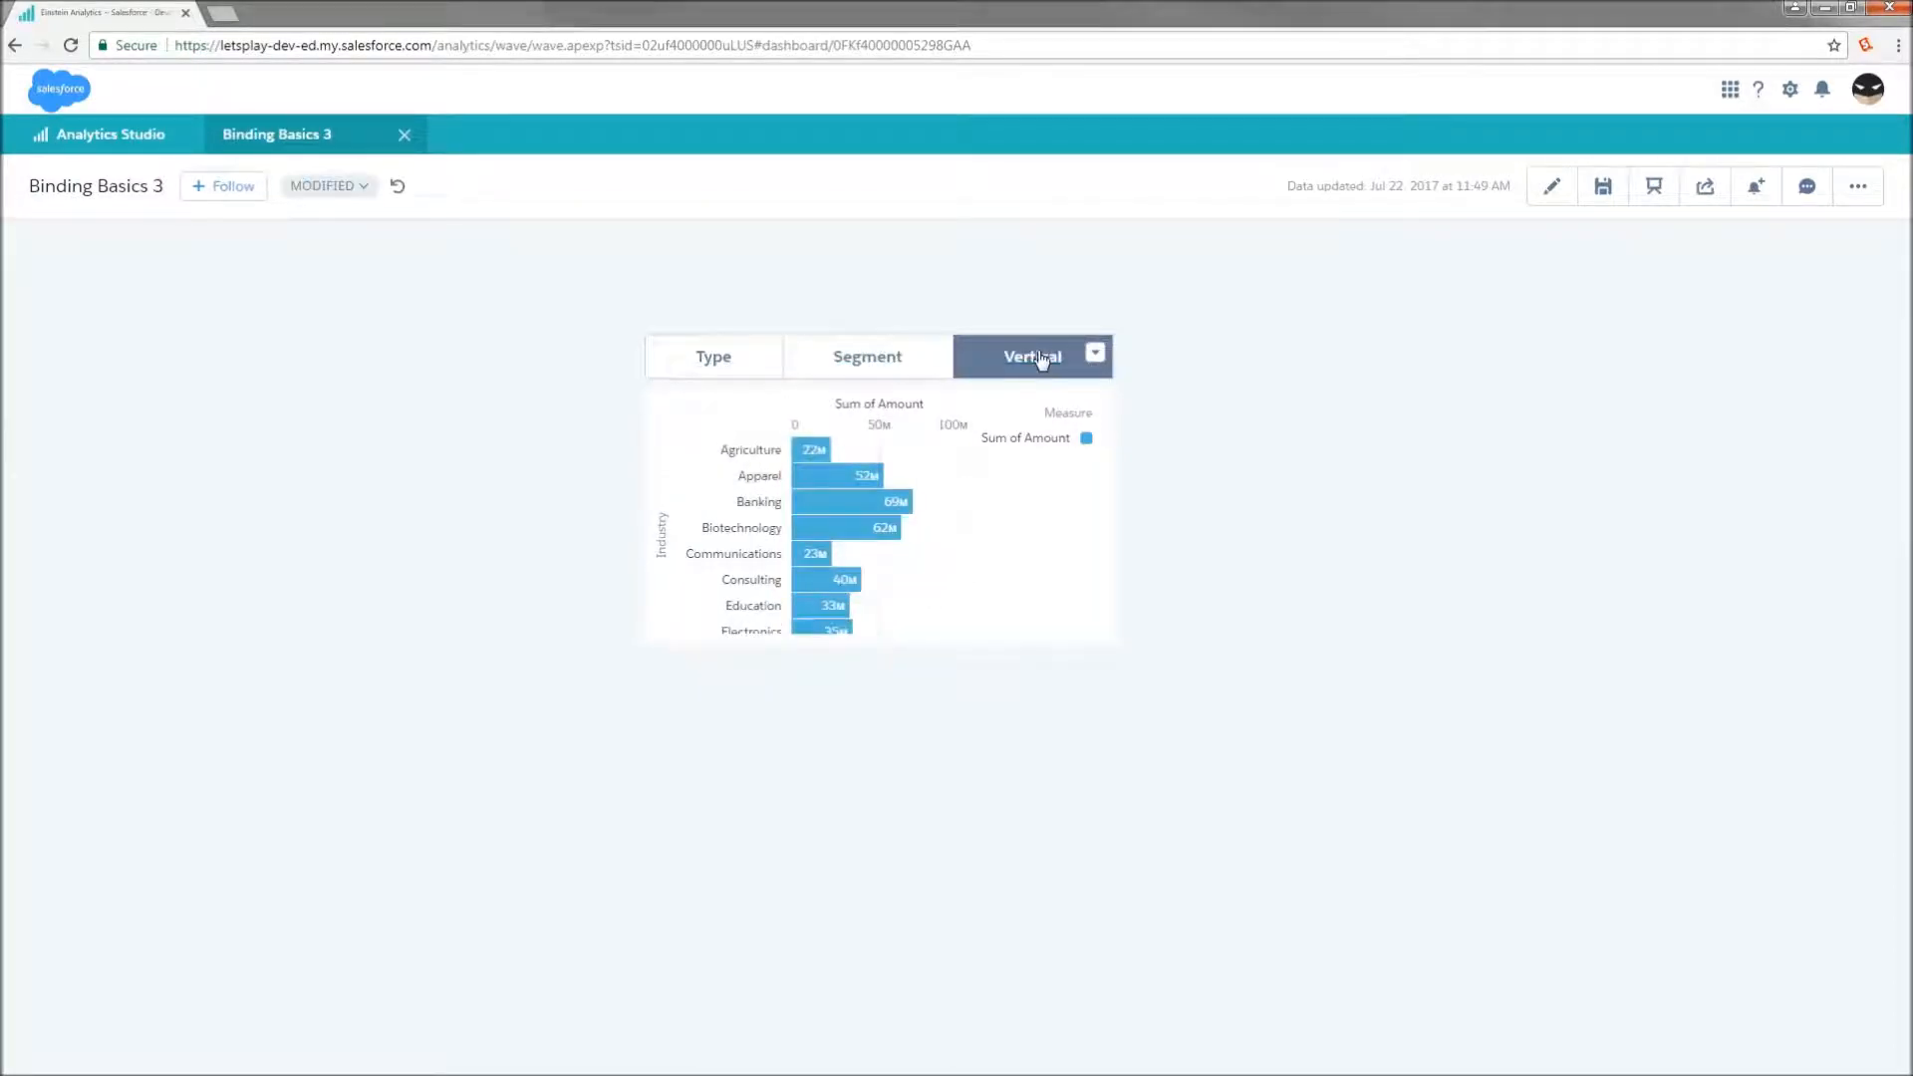
pyautogui.click(1039, 360)
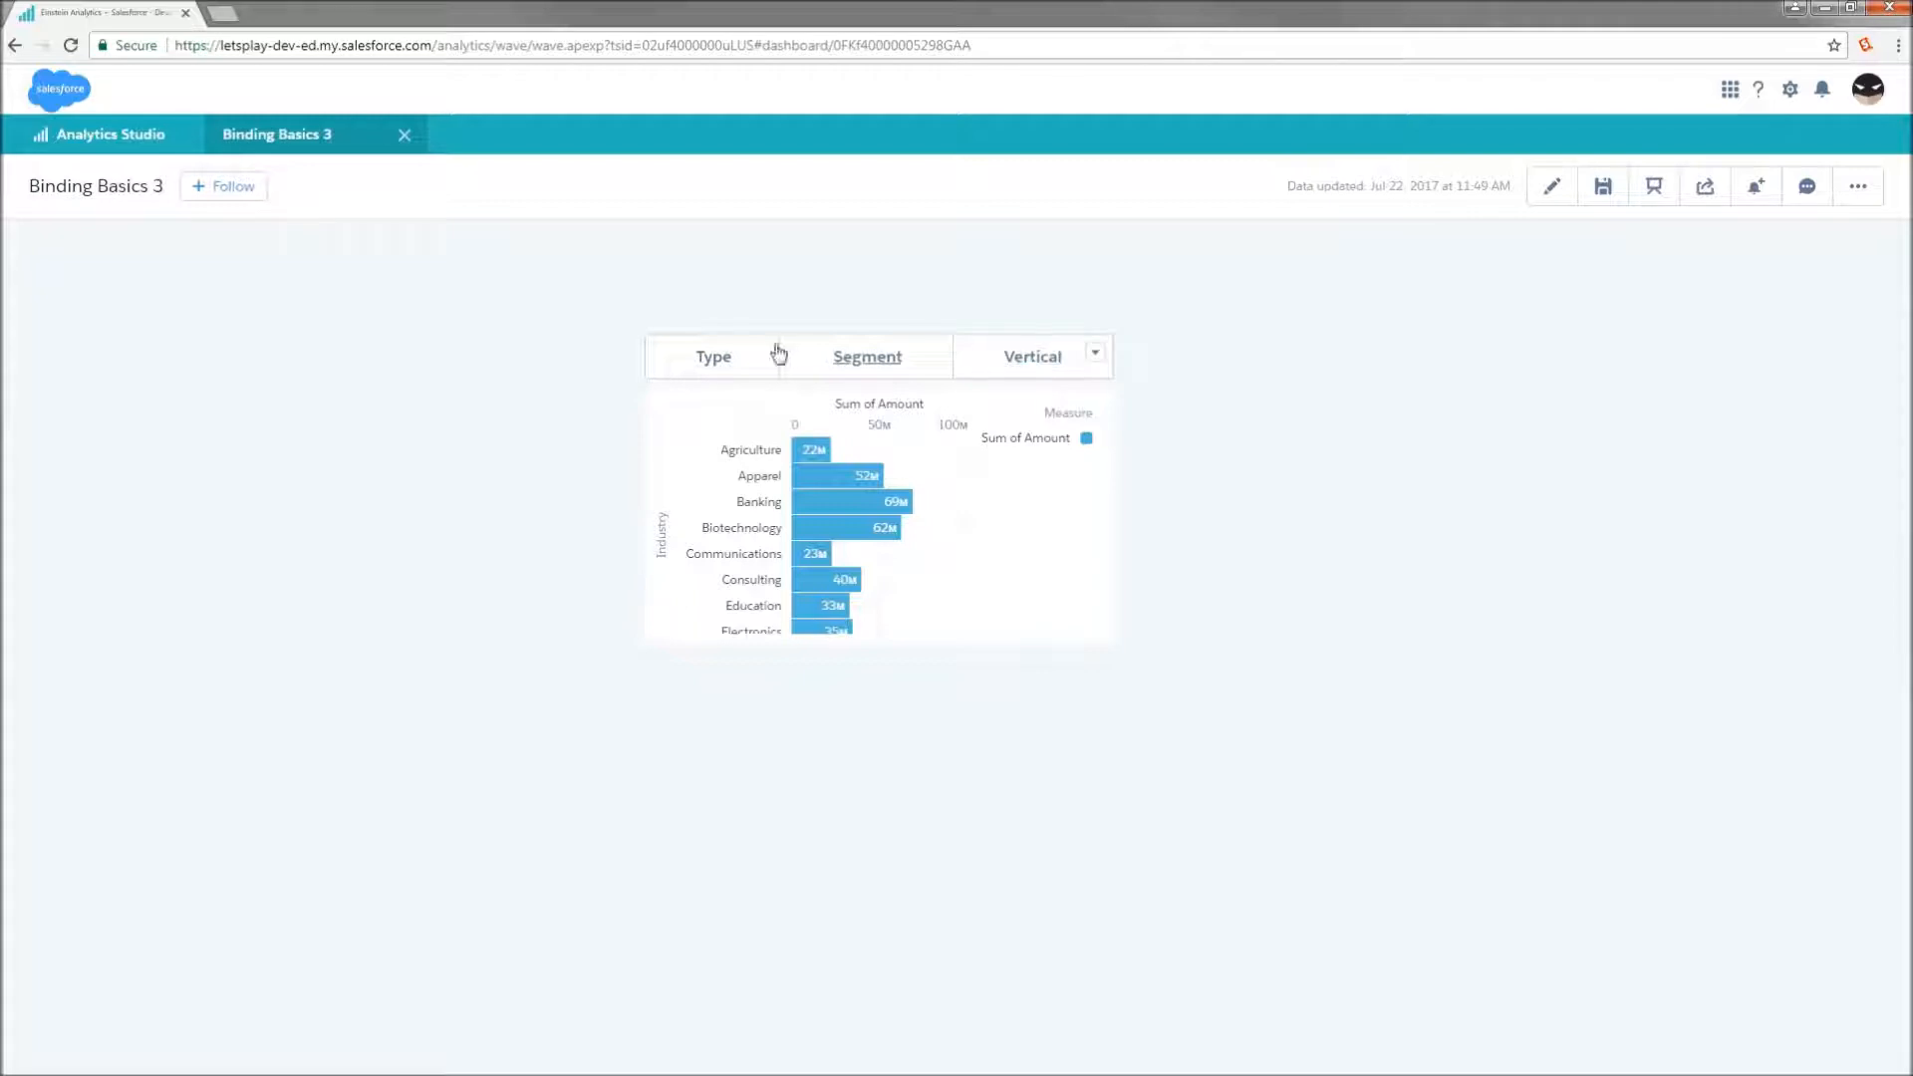
# Step: Test the dashboard toggle by choosing Segment and Type, and clear the Type selection
pyautogui.click(928, 371)
pyautogui.click(715, 369)
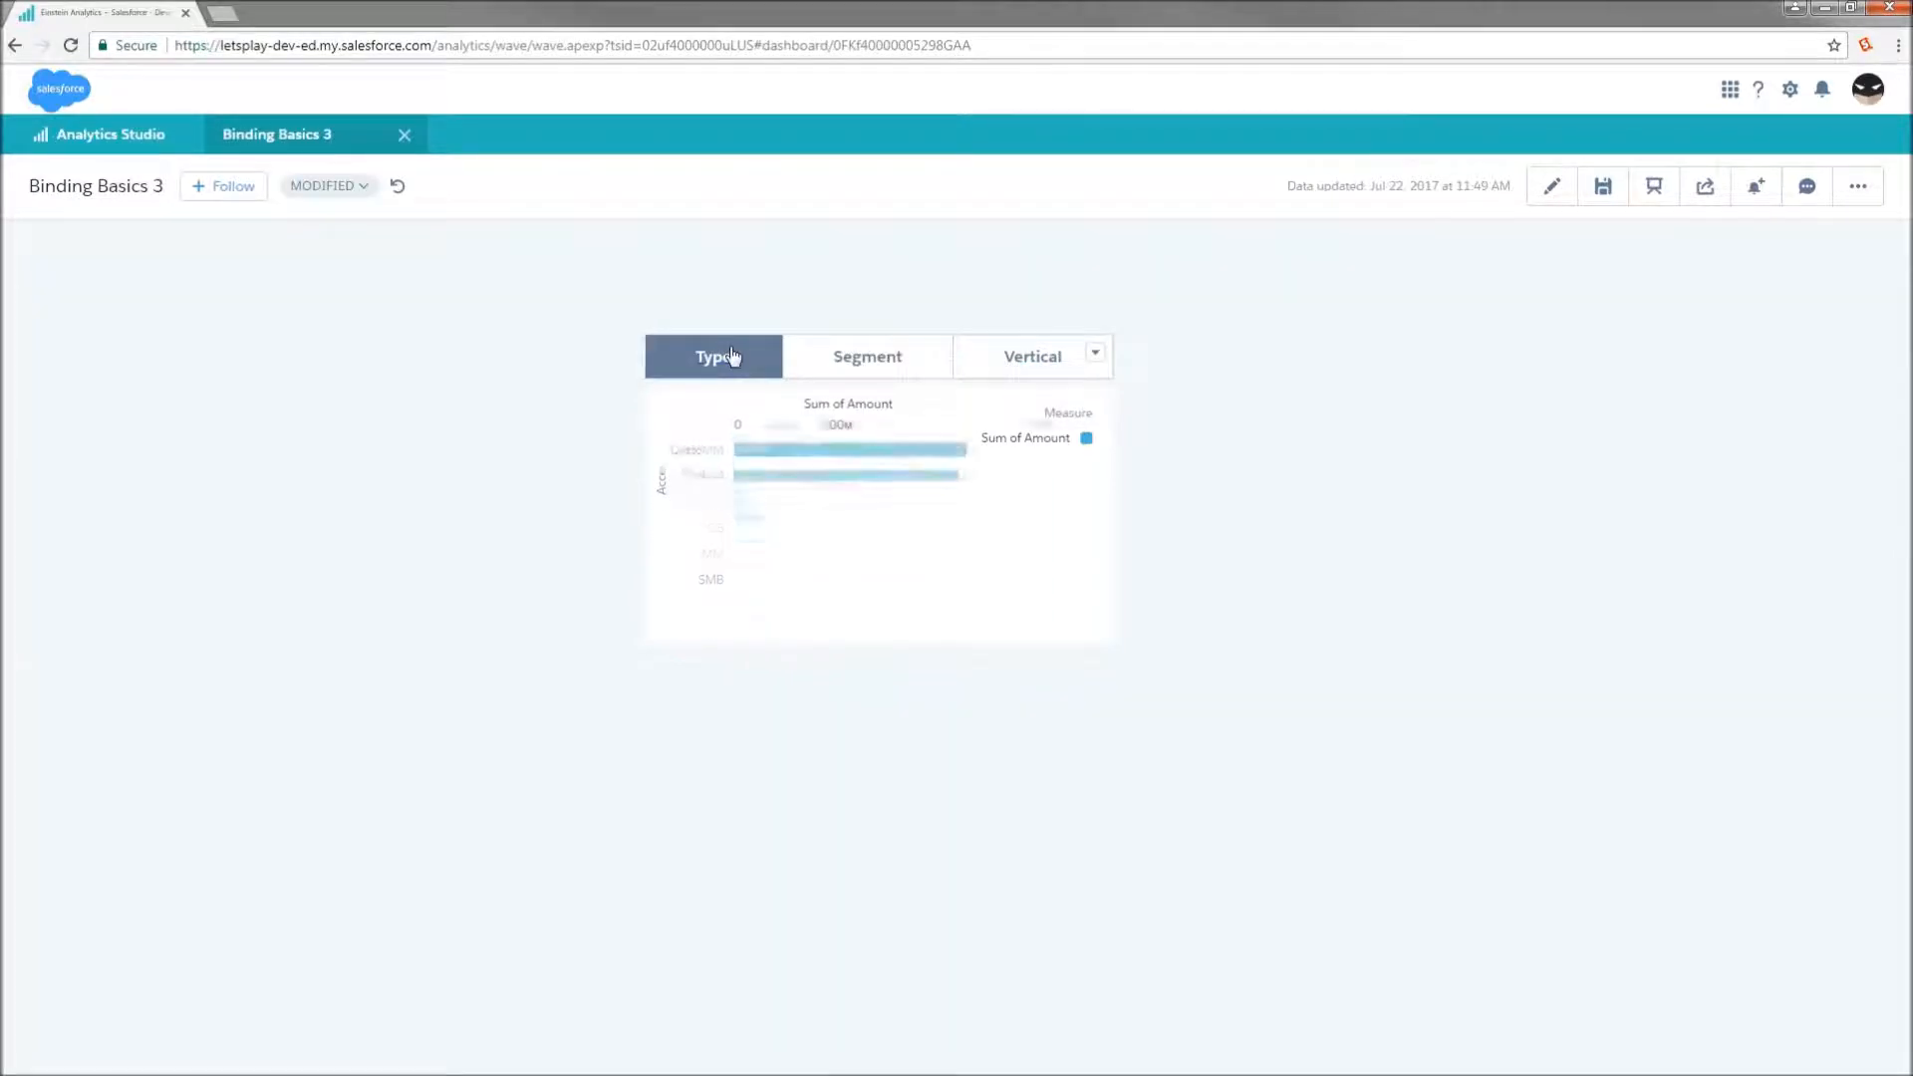
pyautogui.click(720, 379)
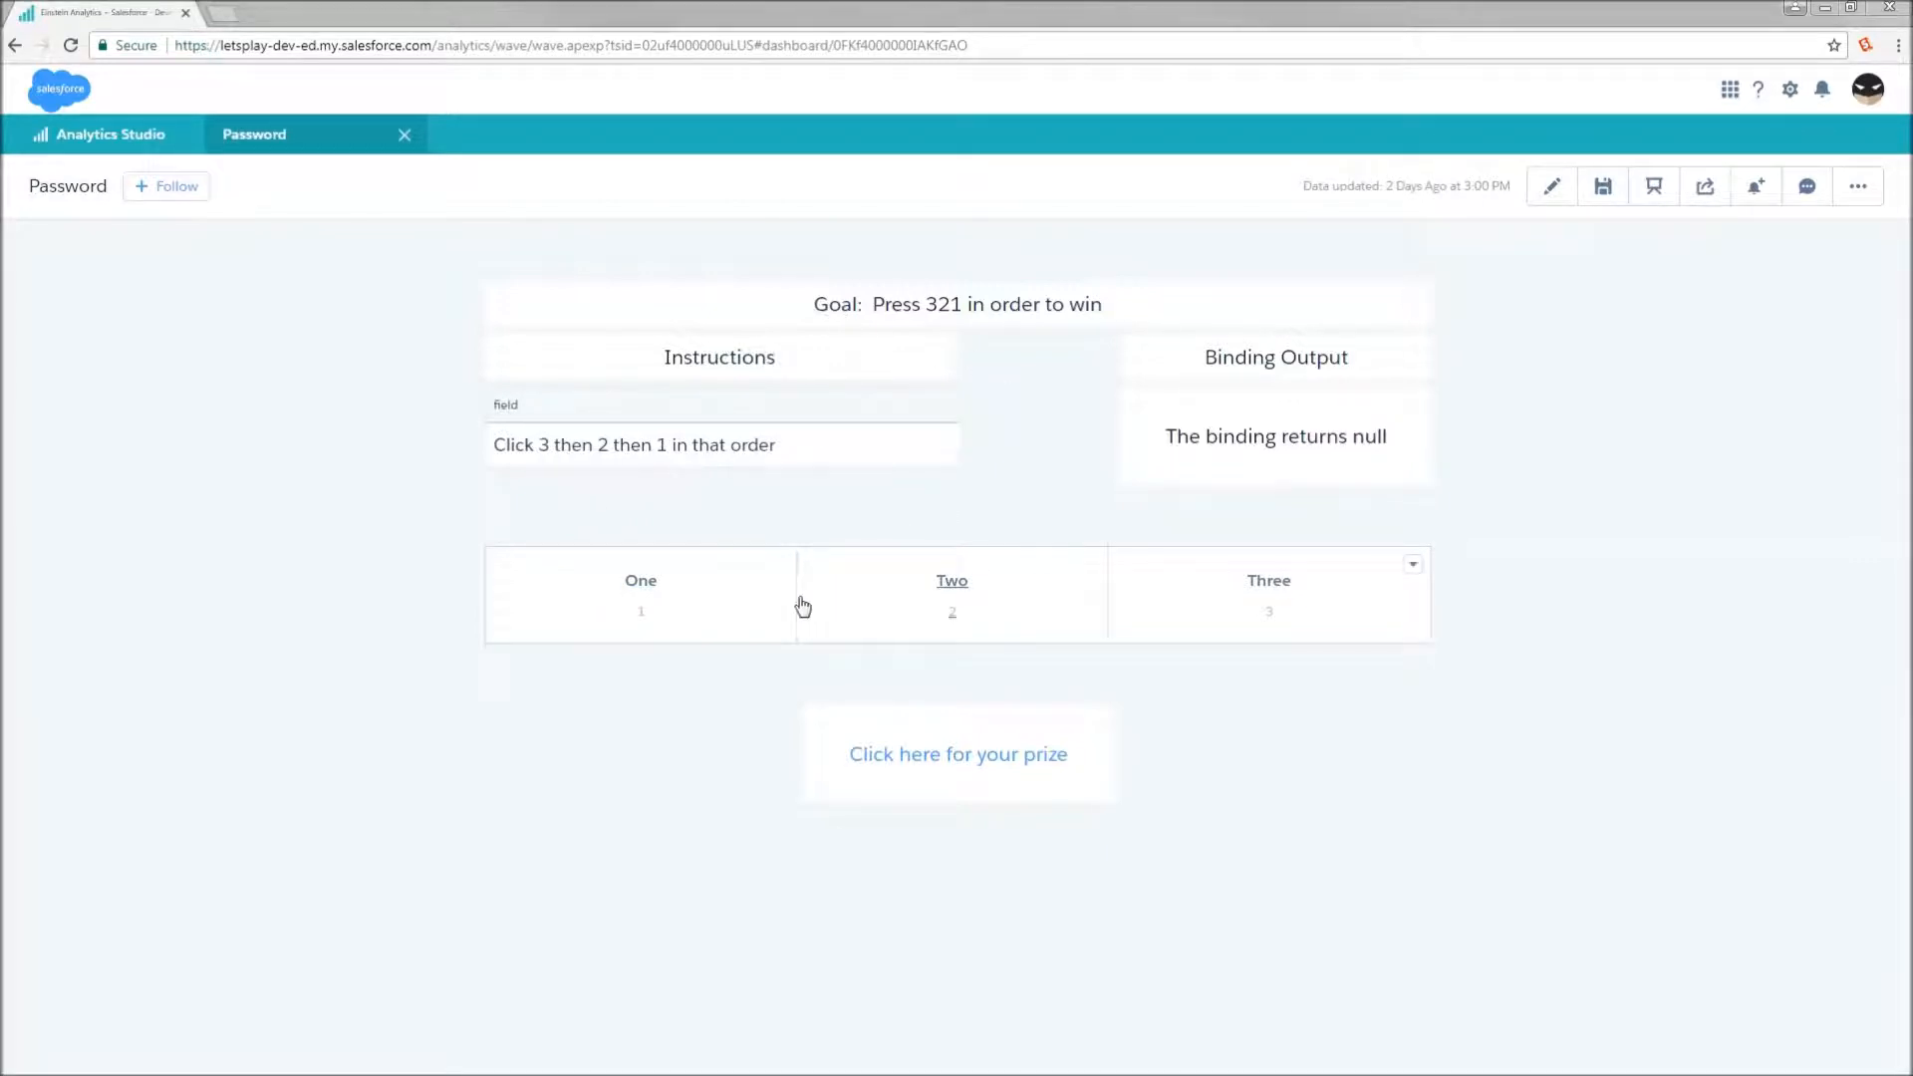
# Step: On the Password dashboard, select One, Two and Three in that order and highlight the Binding Output text
pyautogui.click(717, 602)
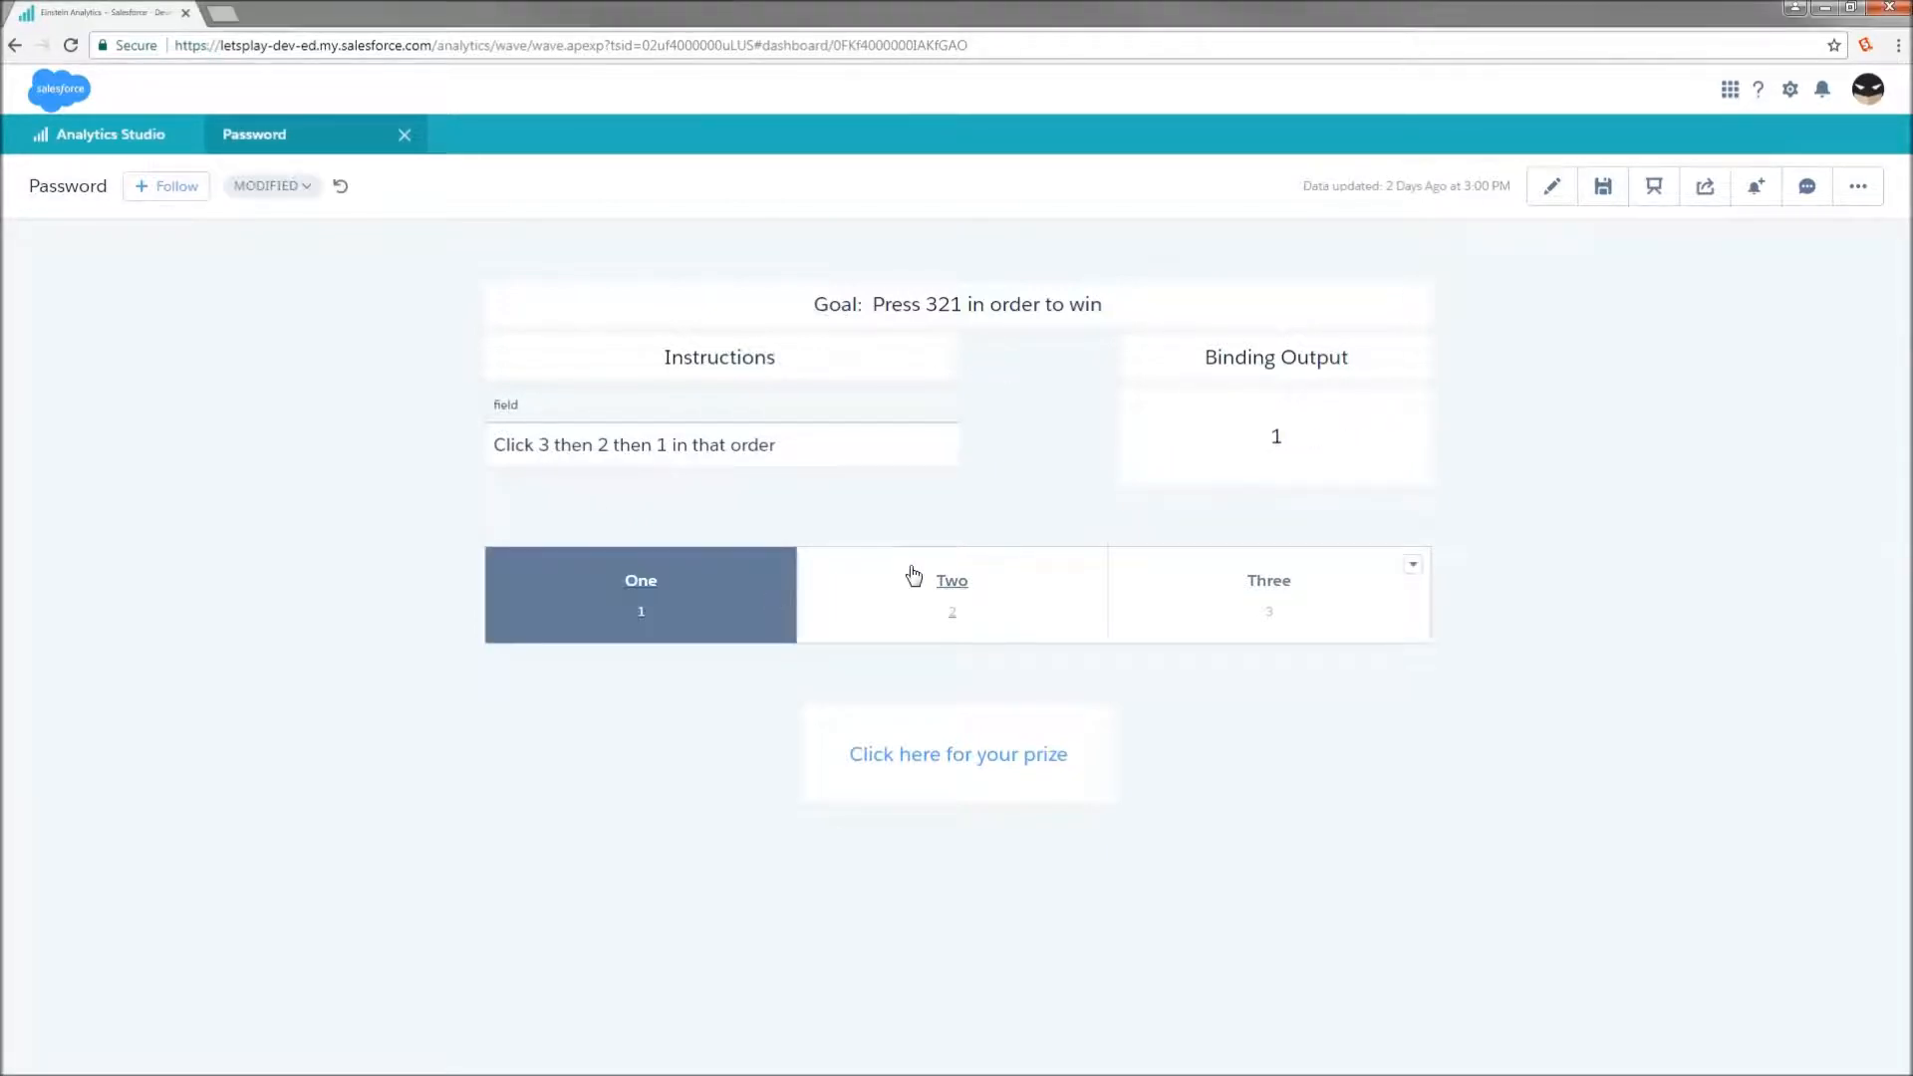
pyautogui.click(880, 615)
pyautogui.click(1170, 619)
pyautogui.moveTo(1248, 440); pyautogui.dragTo(1327, 444)
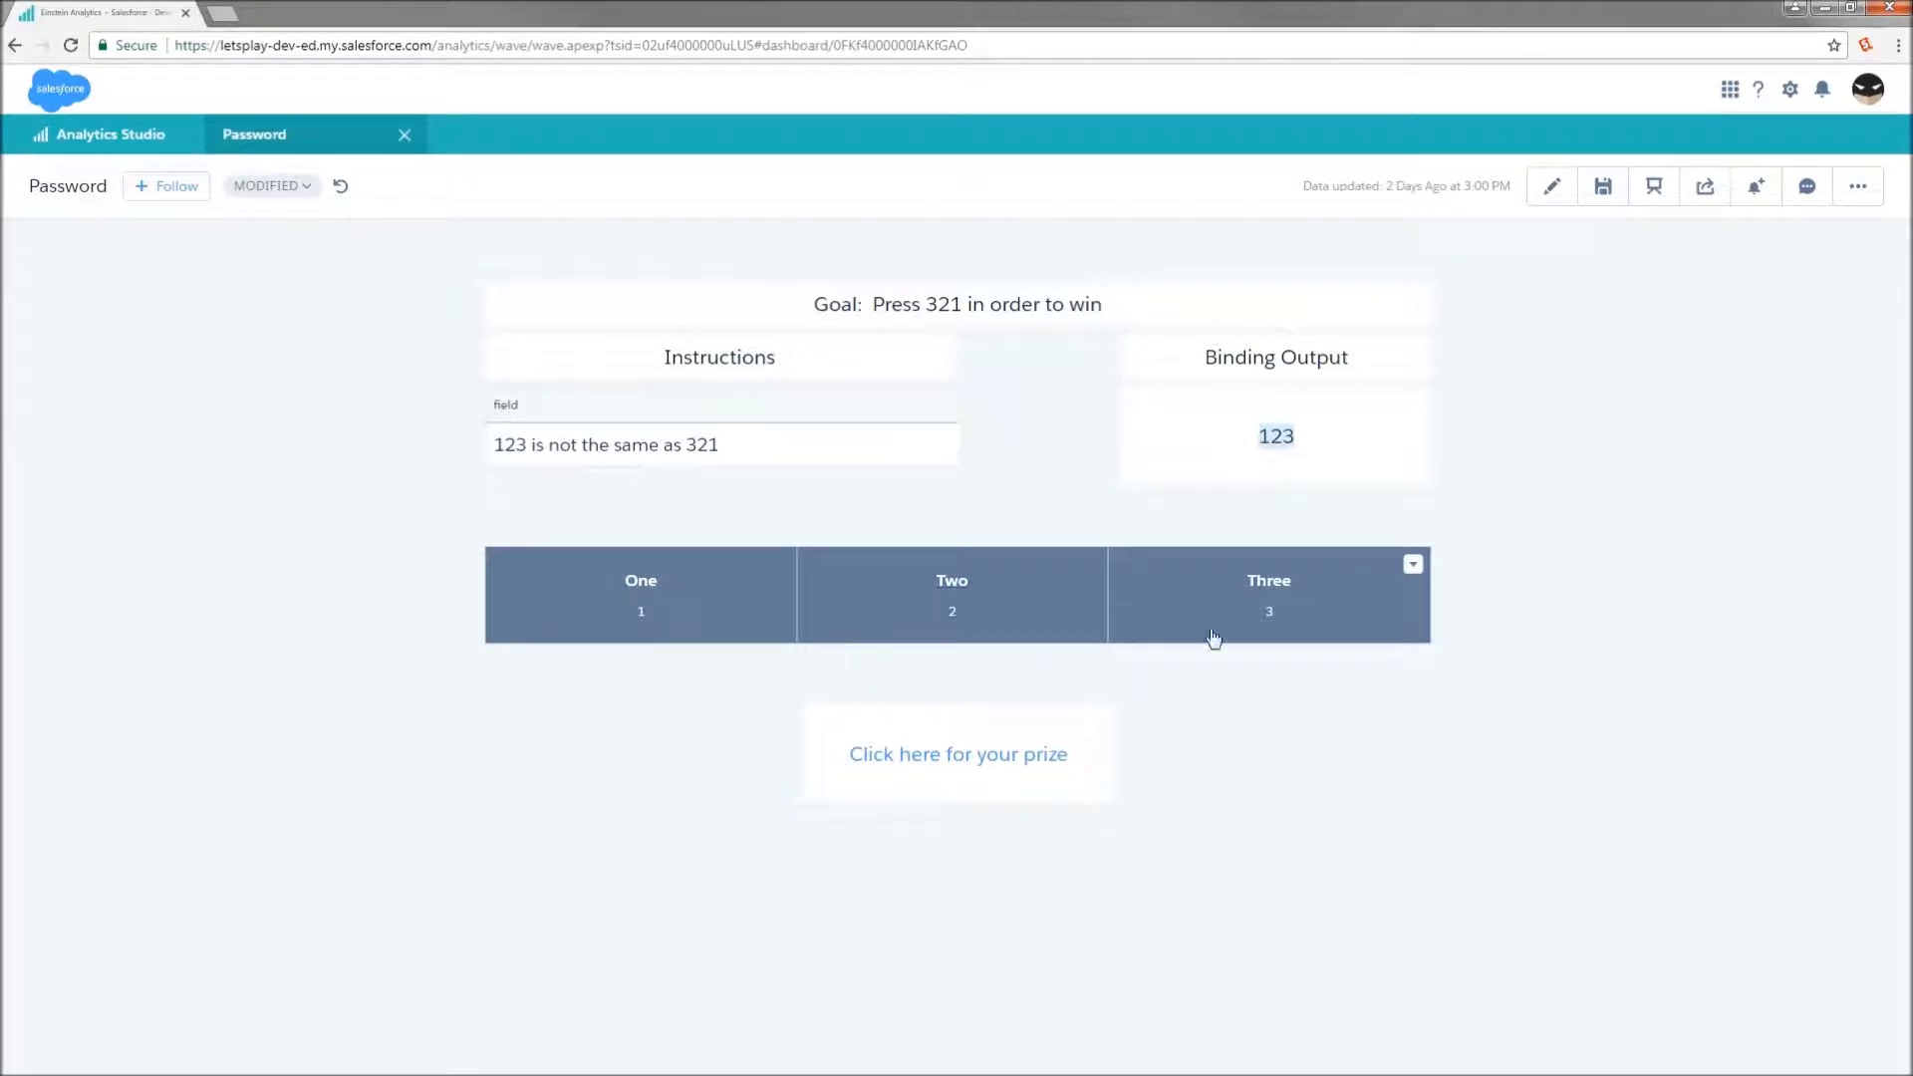
# Step: Deselect Three, Two and One in the toggle and highlight the Binding Output text for the empty selection
pyautogui.click(1163, 598)
pyautogui.click(1037, 613)
pyautogui.click(684, 606)
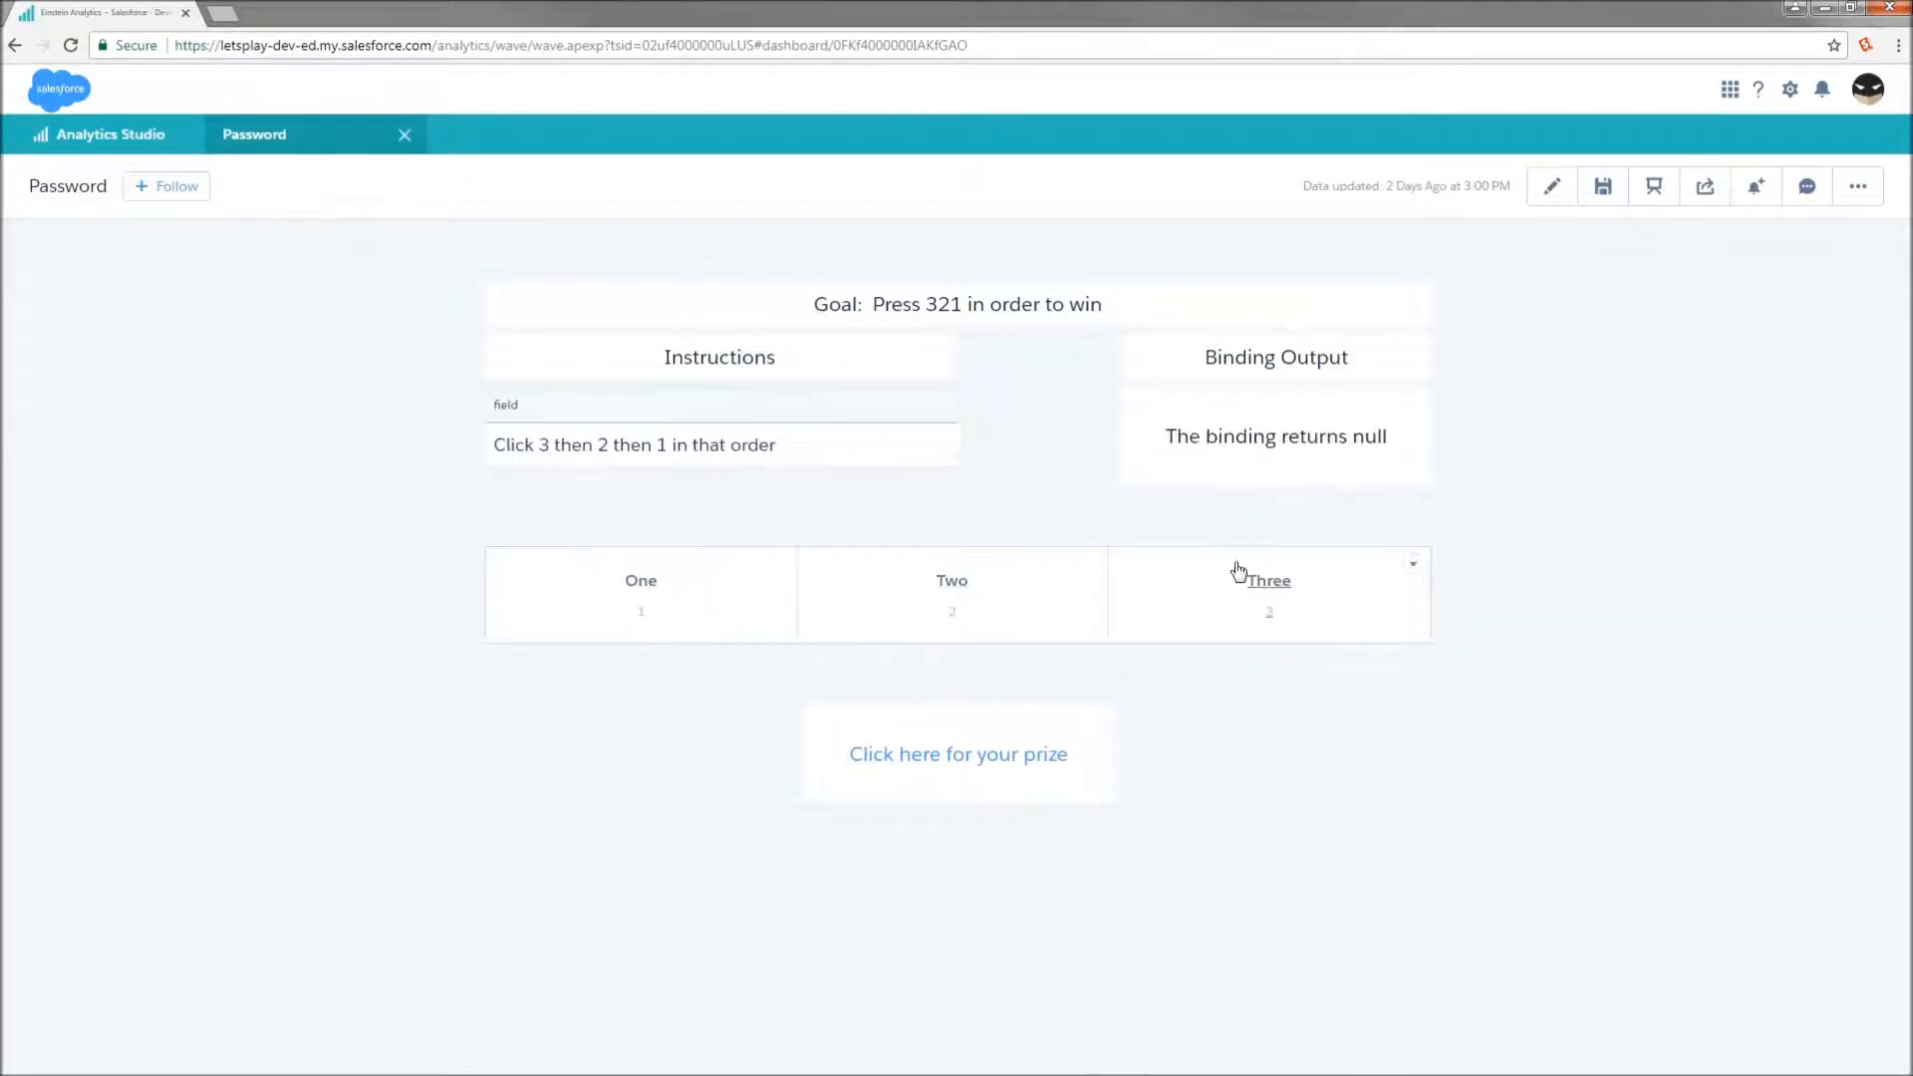
pyautogui.moveTo(1396, 451); pyautogui.dragTo(1166, 438)
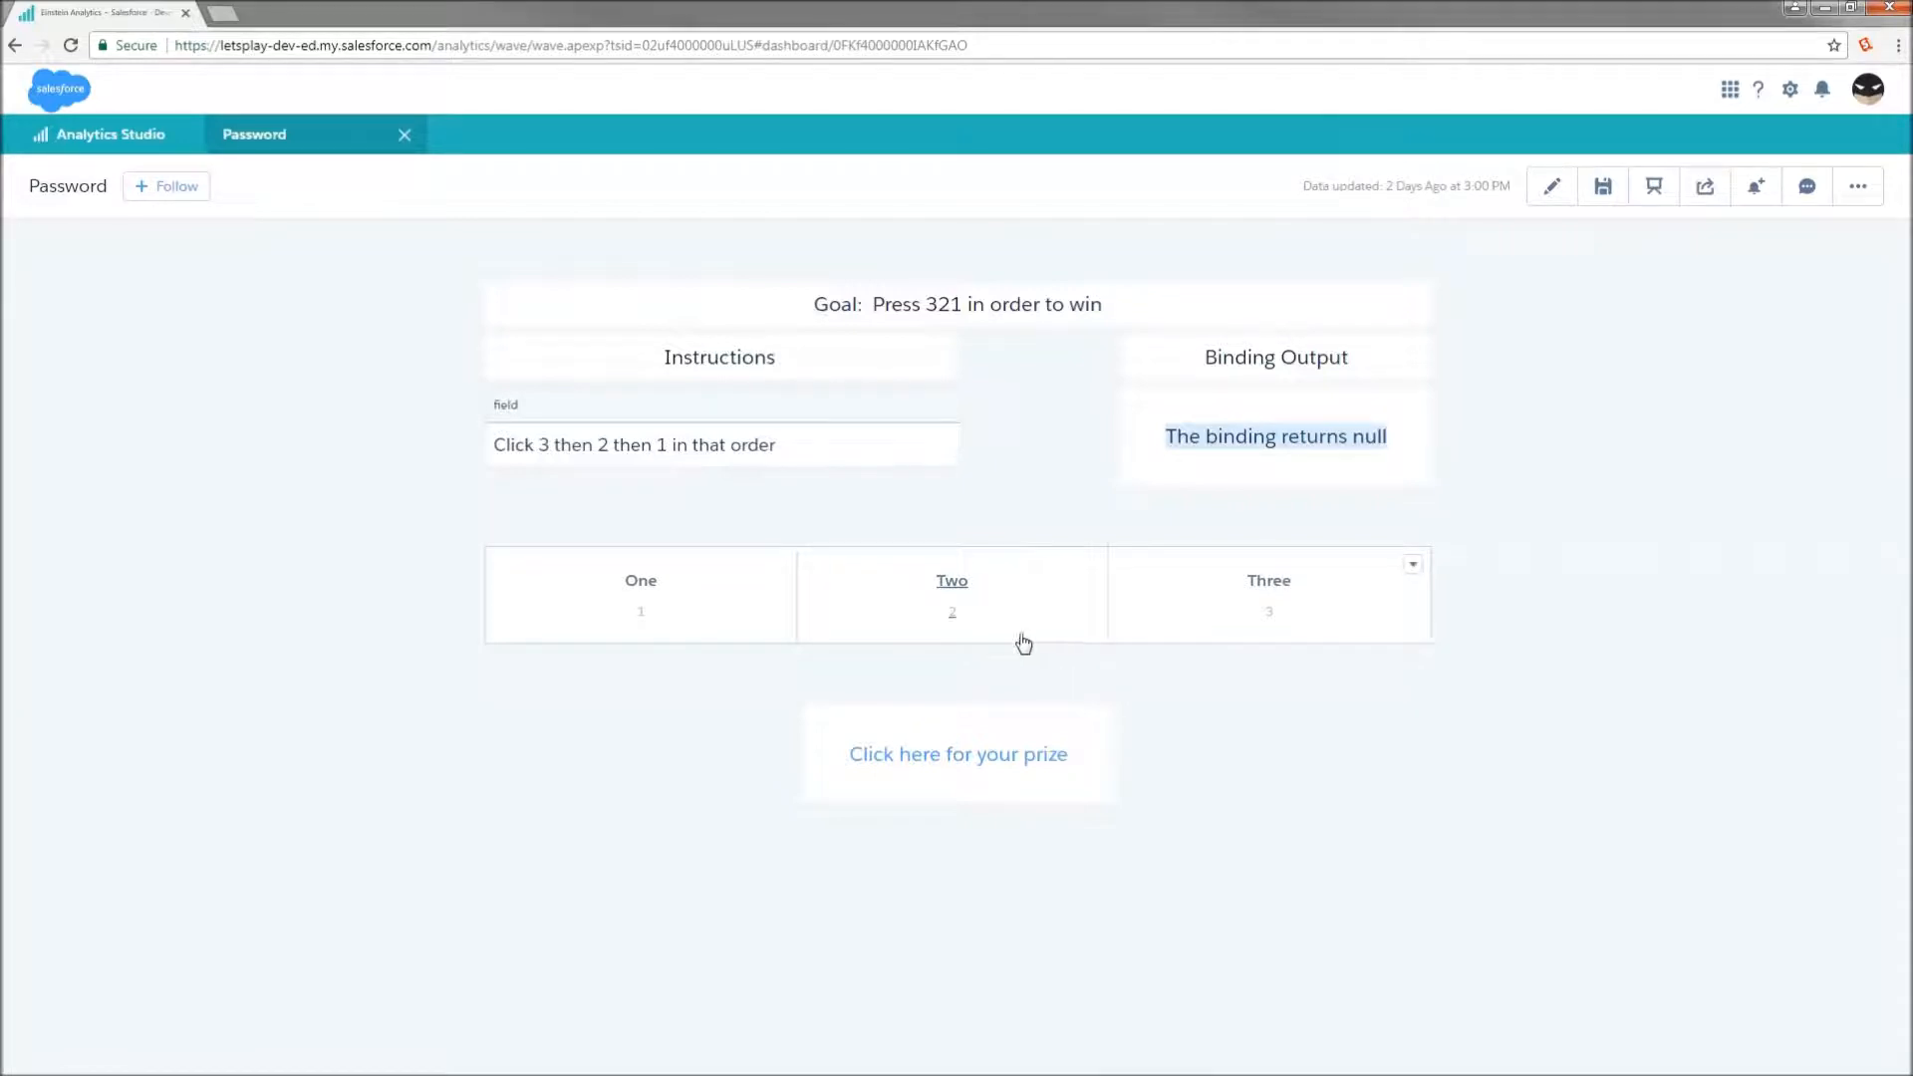
# Step: Select Three, Two and One in that order and follow the prize link through each of its new positions
pyautogui.click(1189, 624)
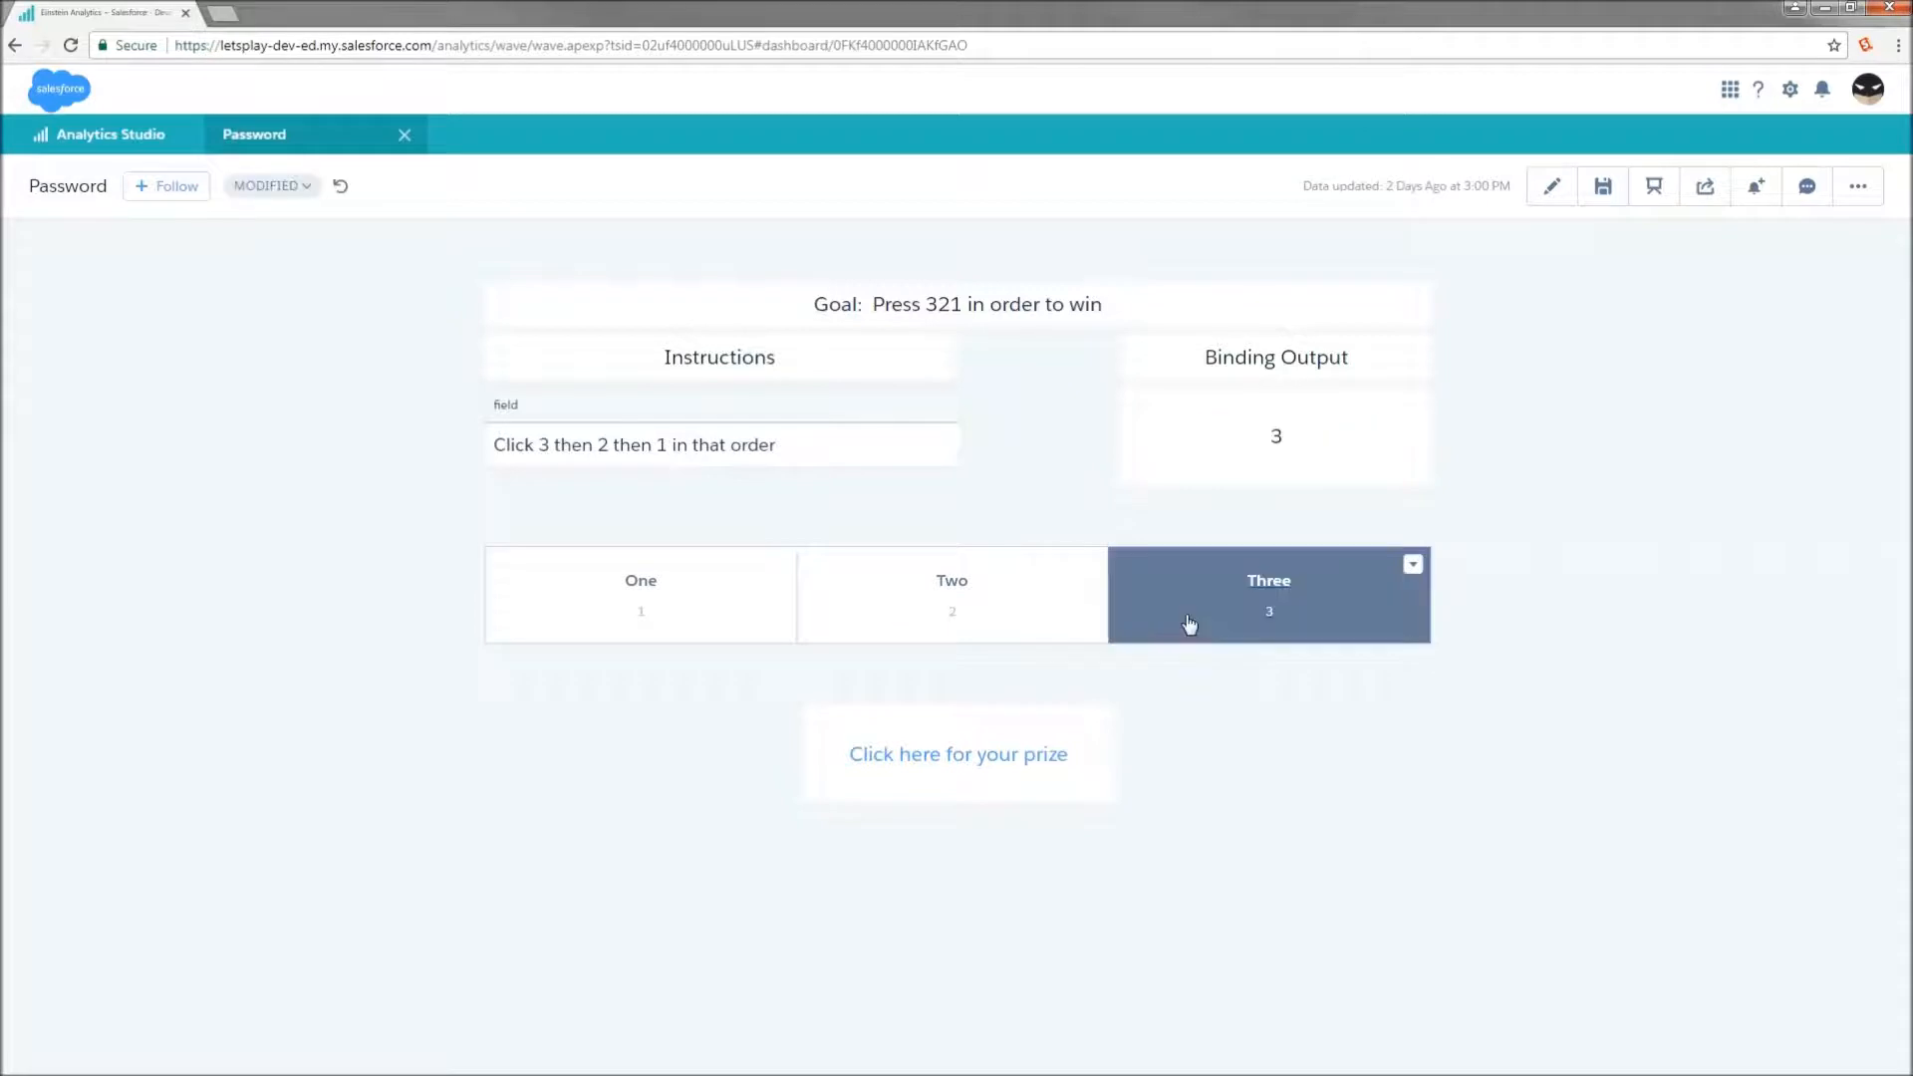
pyautogui.click(1025, 619)
pyautogui.click(718, 609)
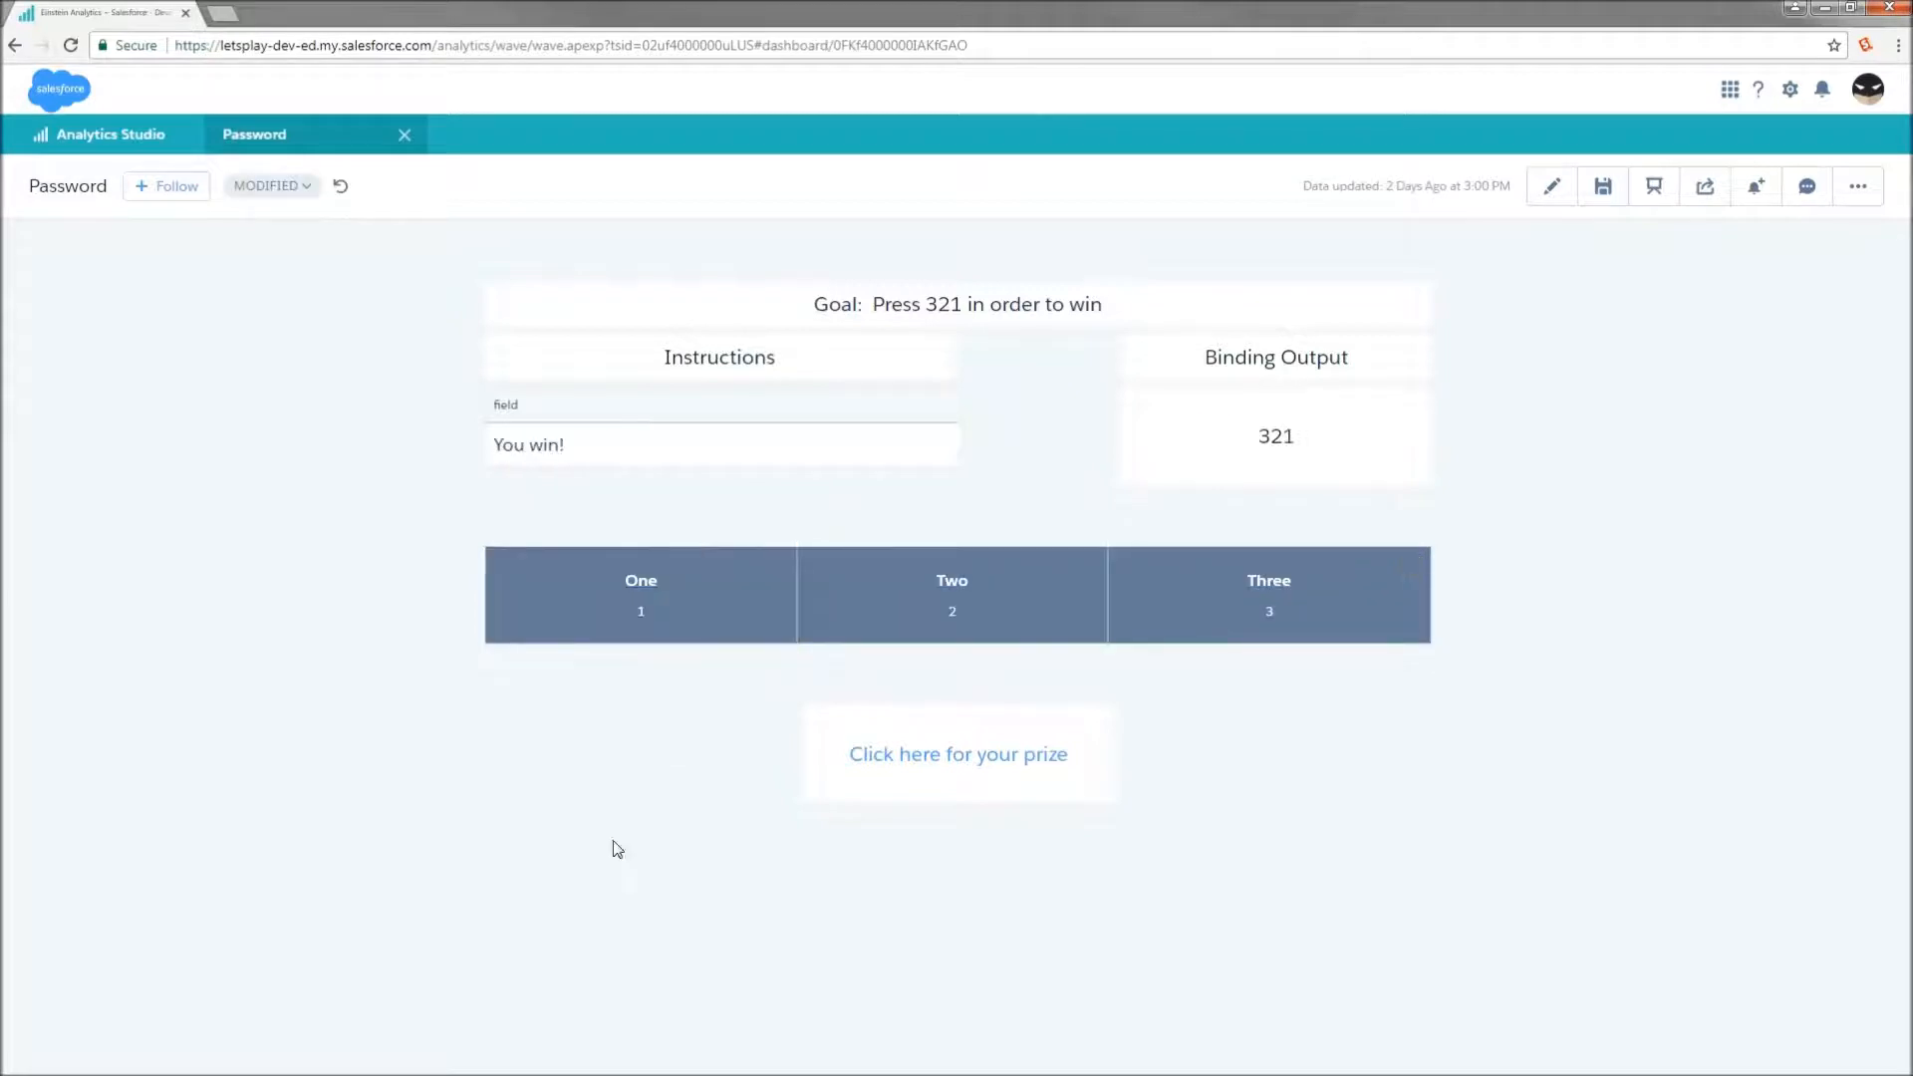
pyautogui.click(997, 764)
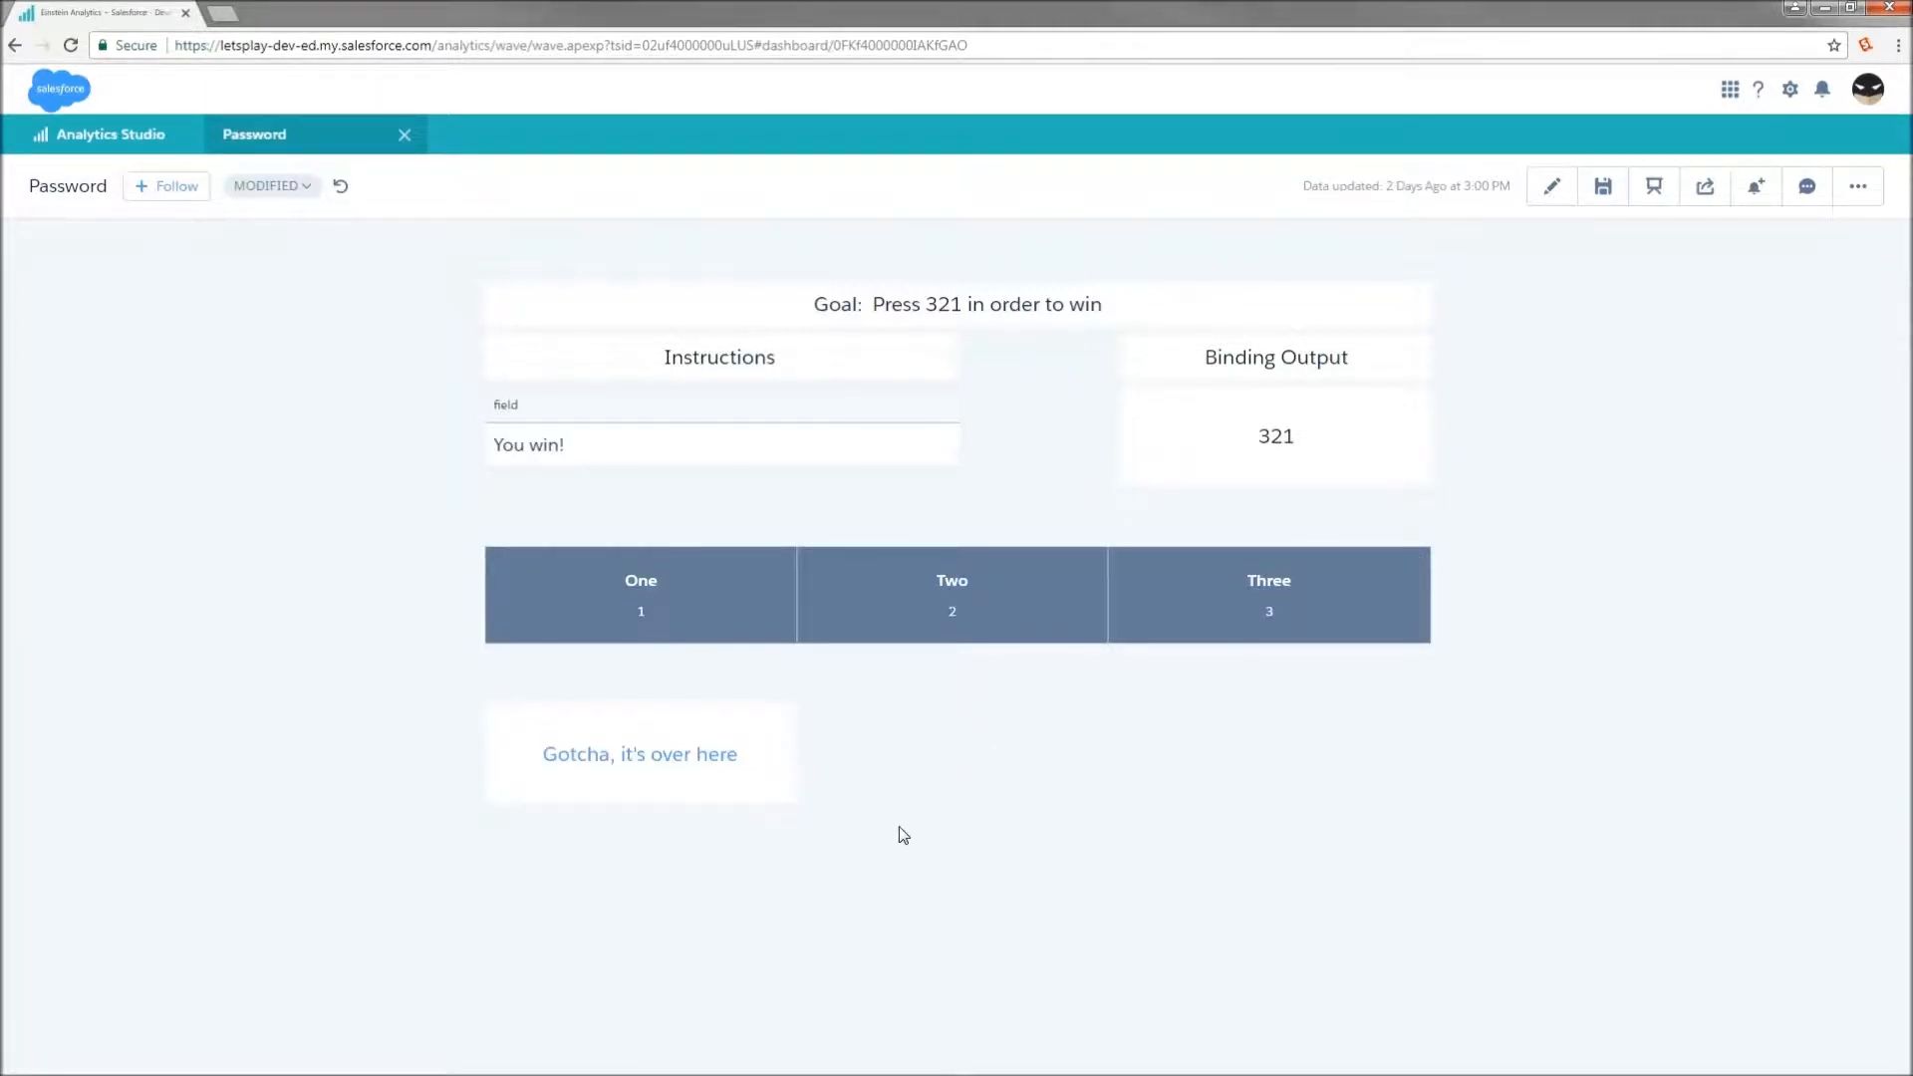
pyautogui.click(607, 759)
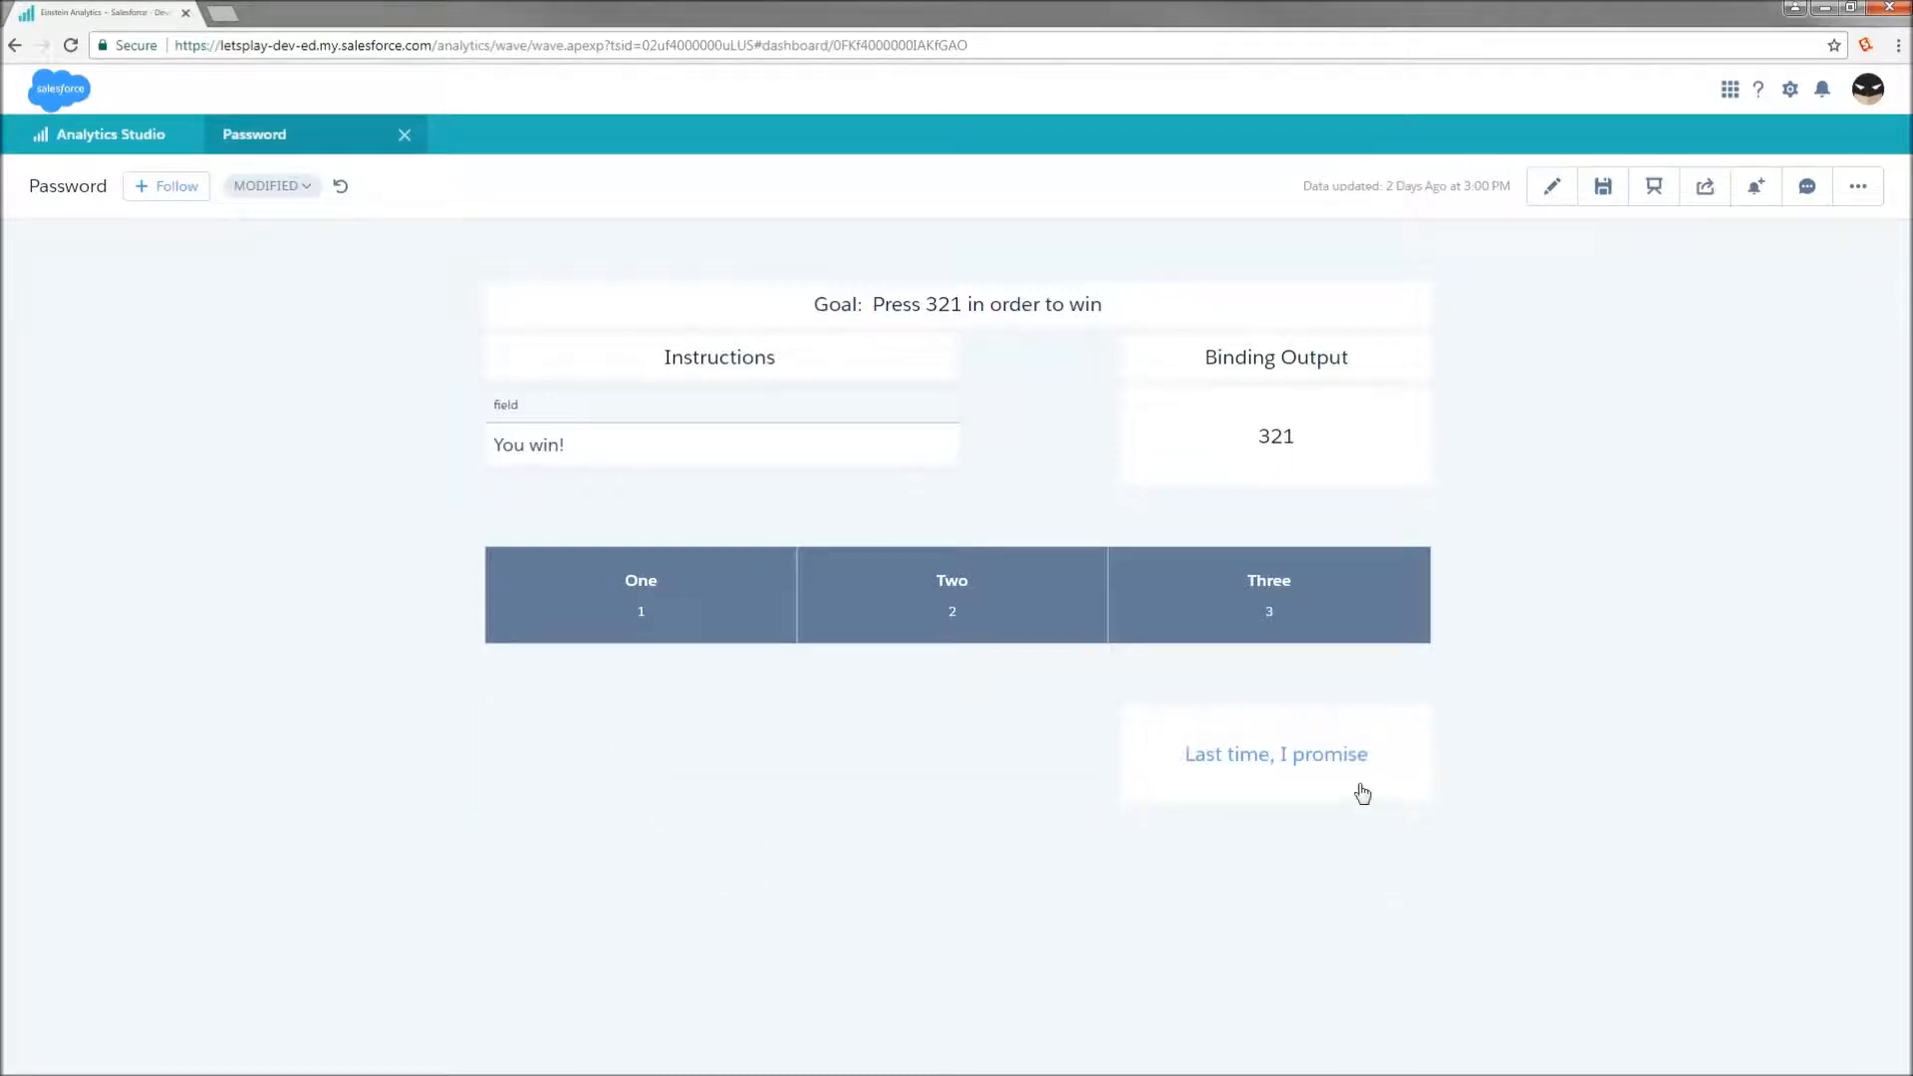
pyautogui.click(1340, 759)
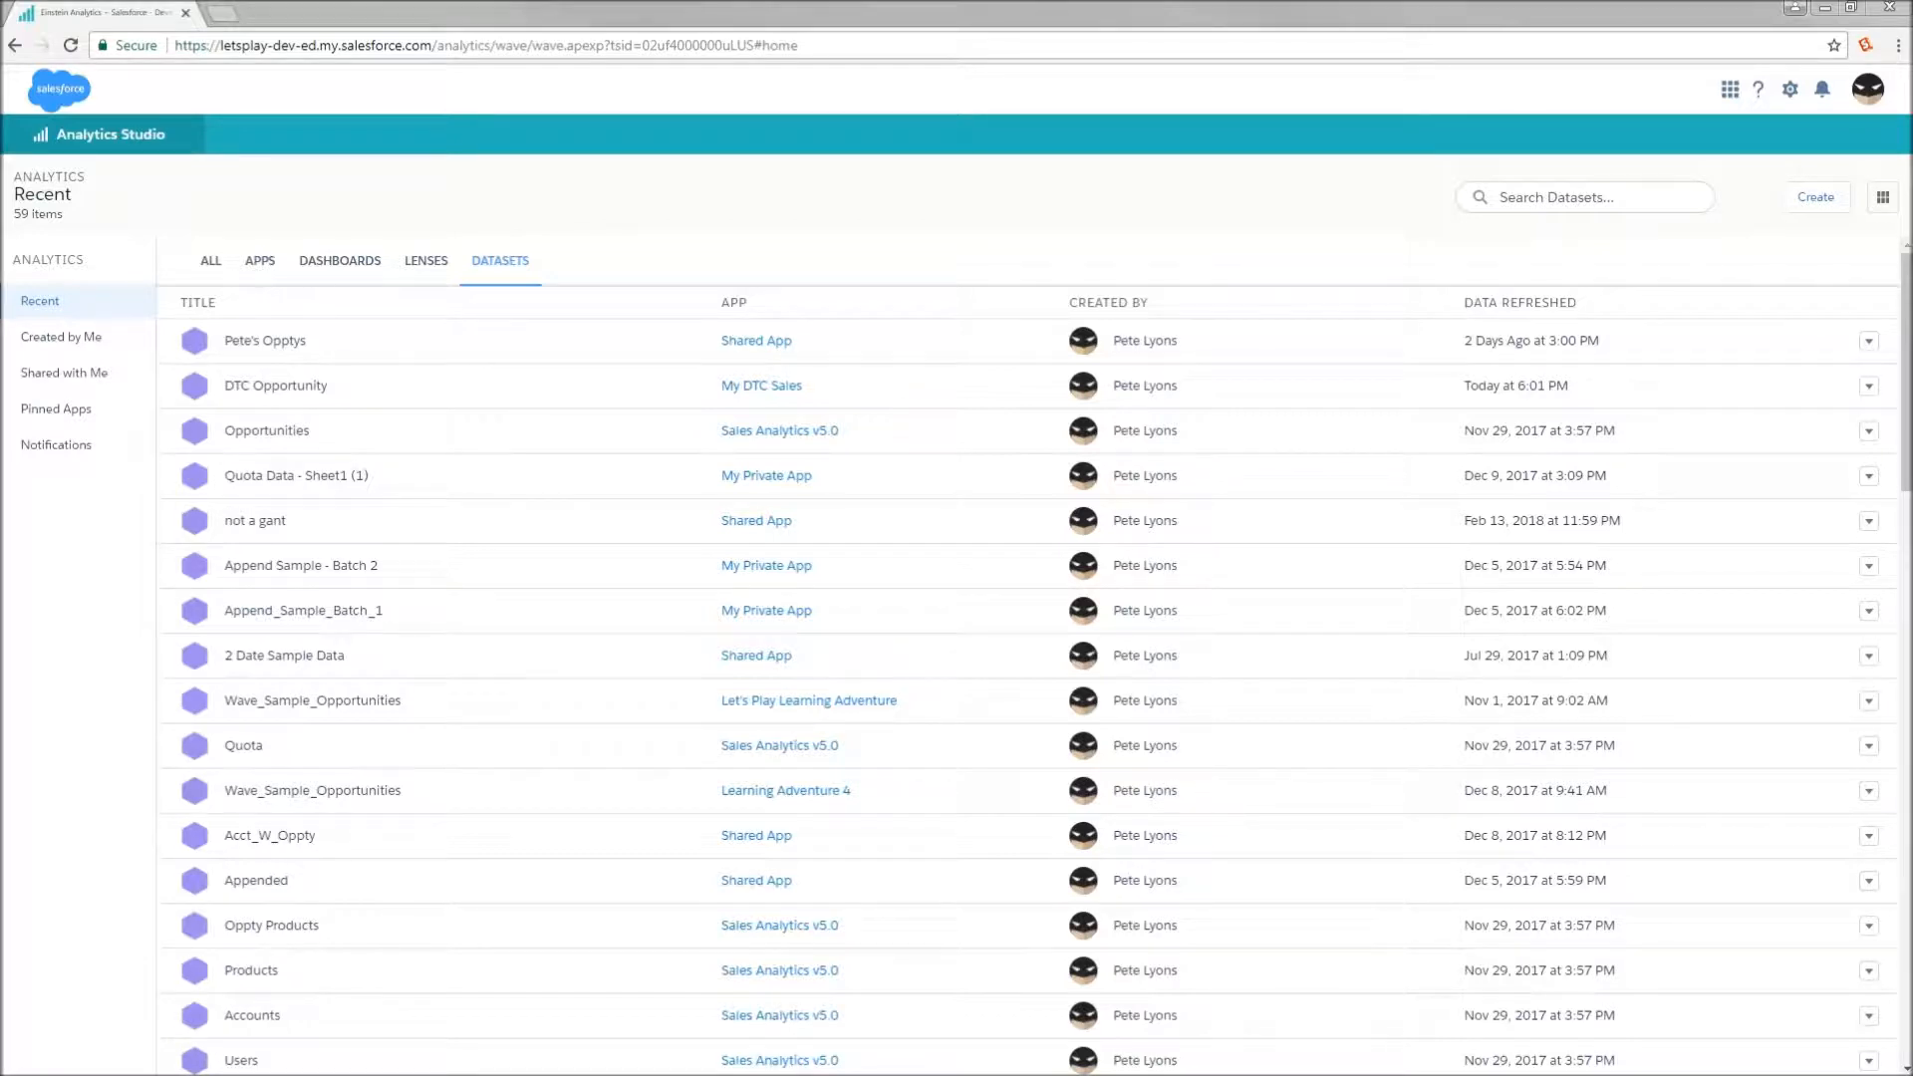
# Step: Open the Opportunities dataset in a new lens and display it as a values table
pyautogui.click(325, 432)
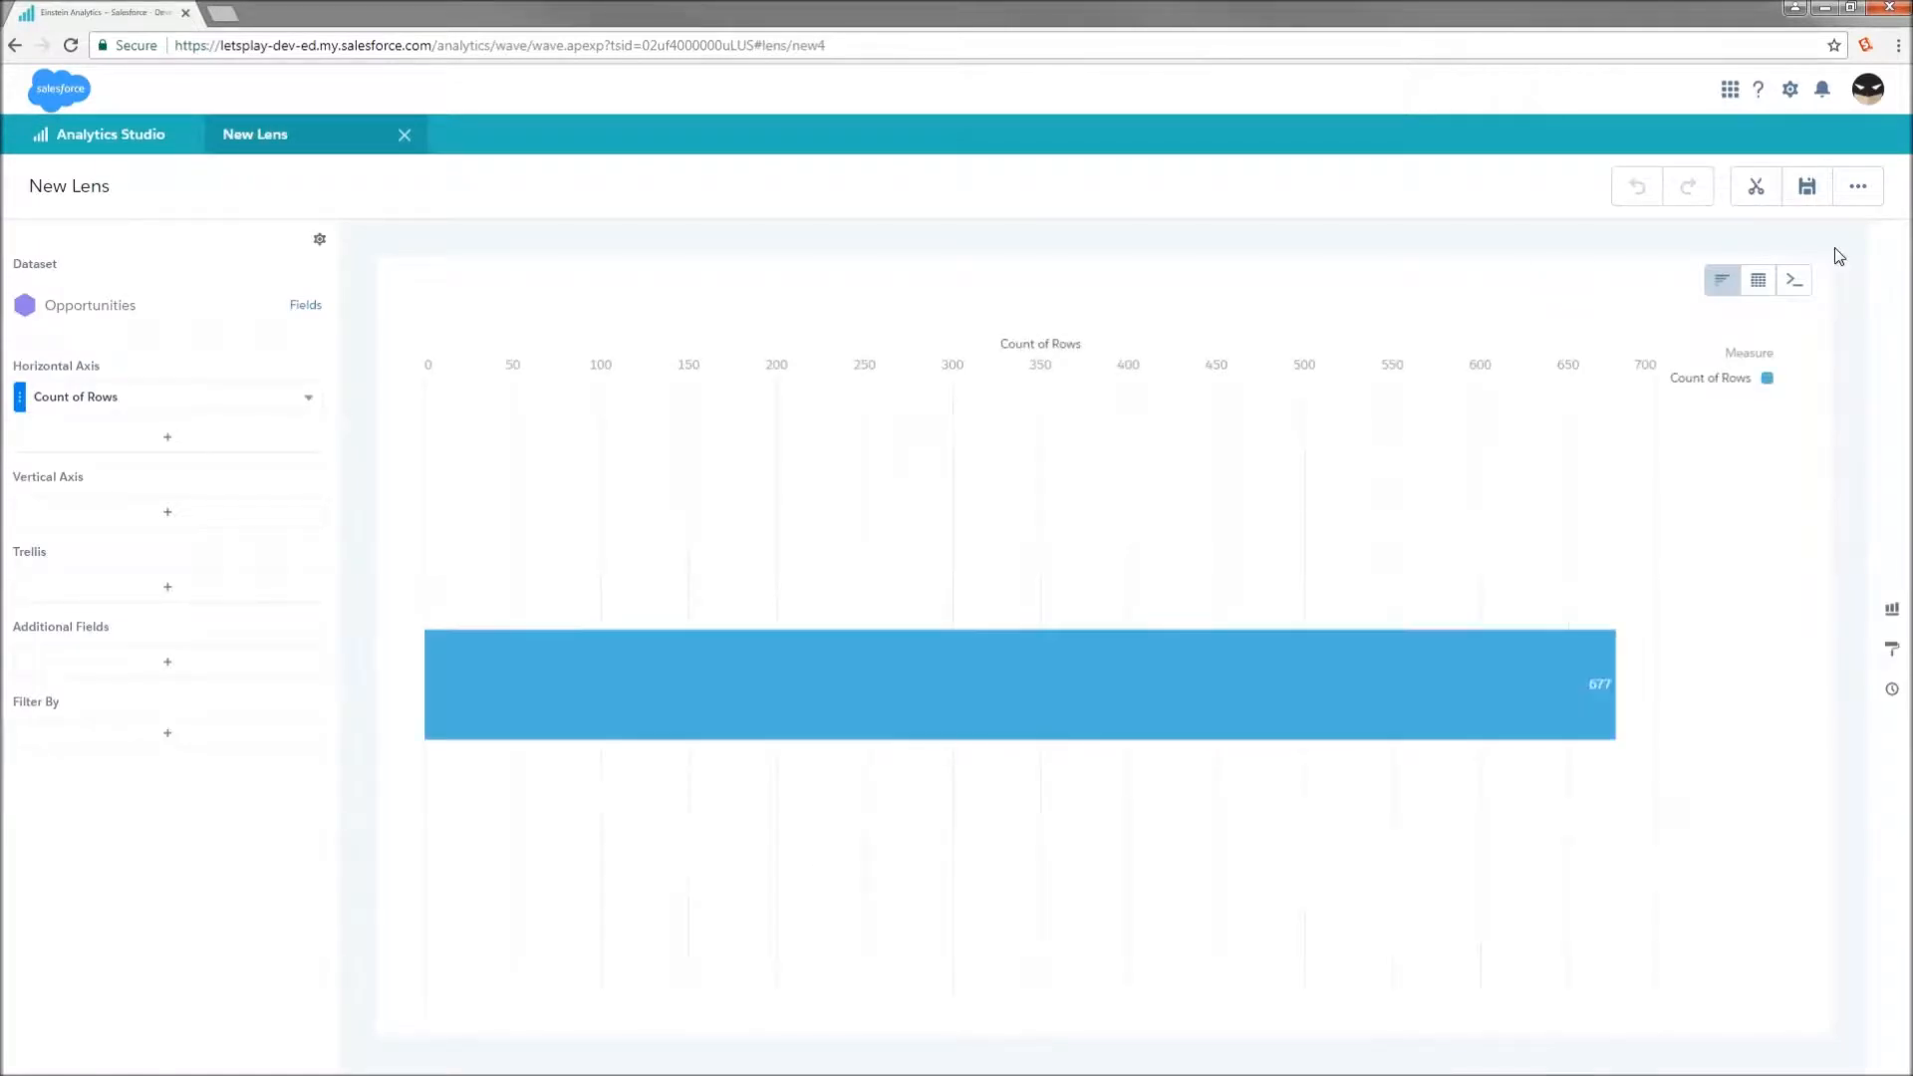
pyautogui.click(1760, 289)
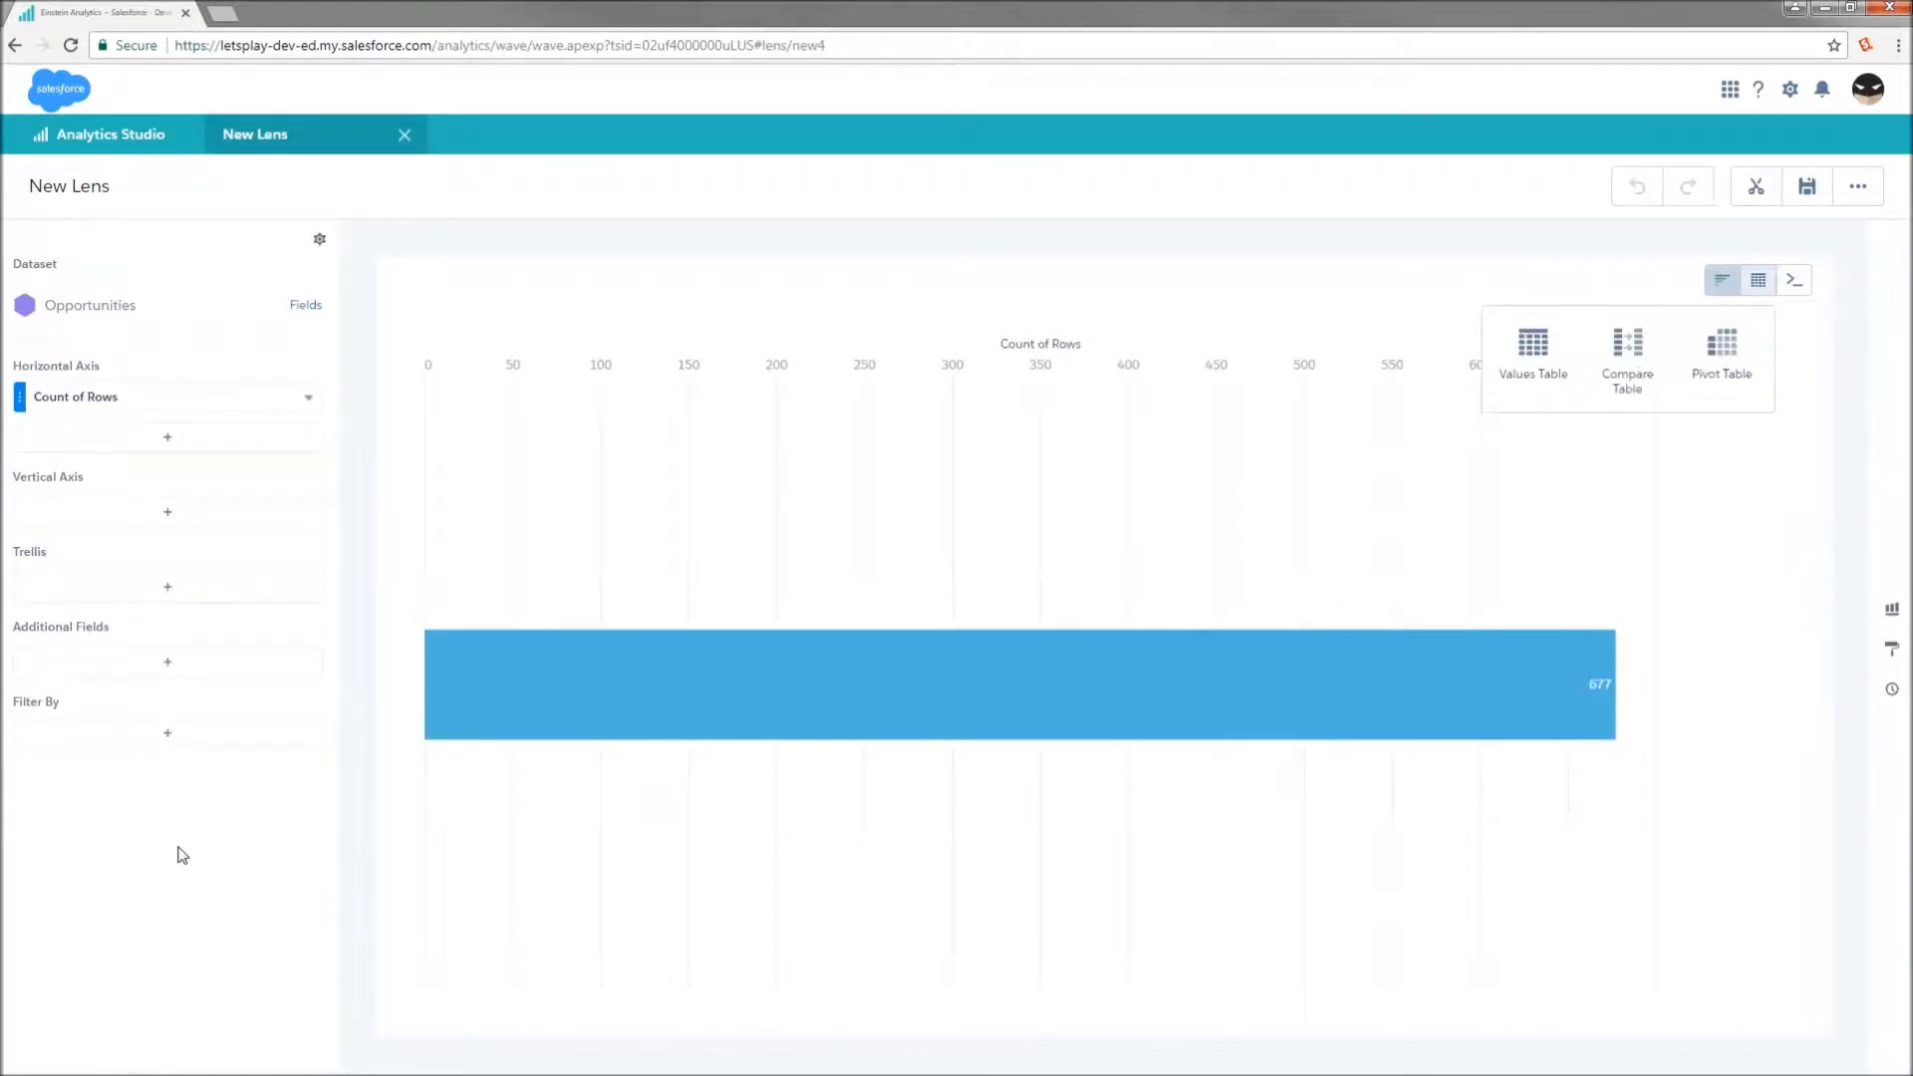
pyautogui.click(1523, 361)
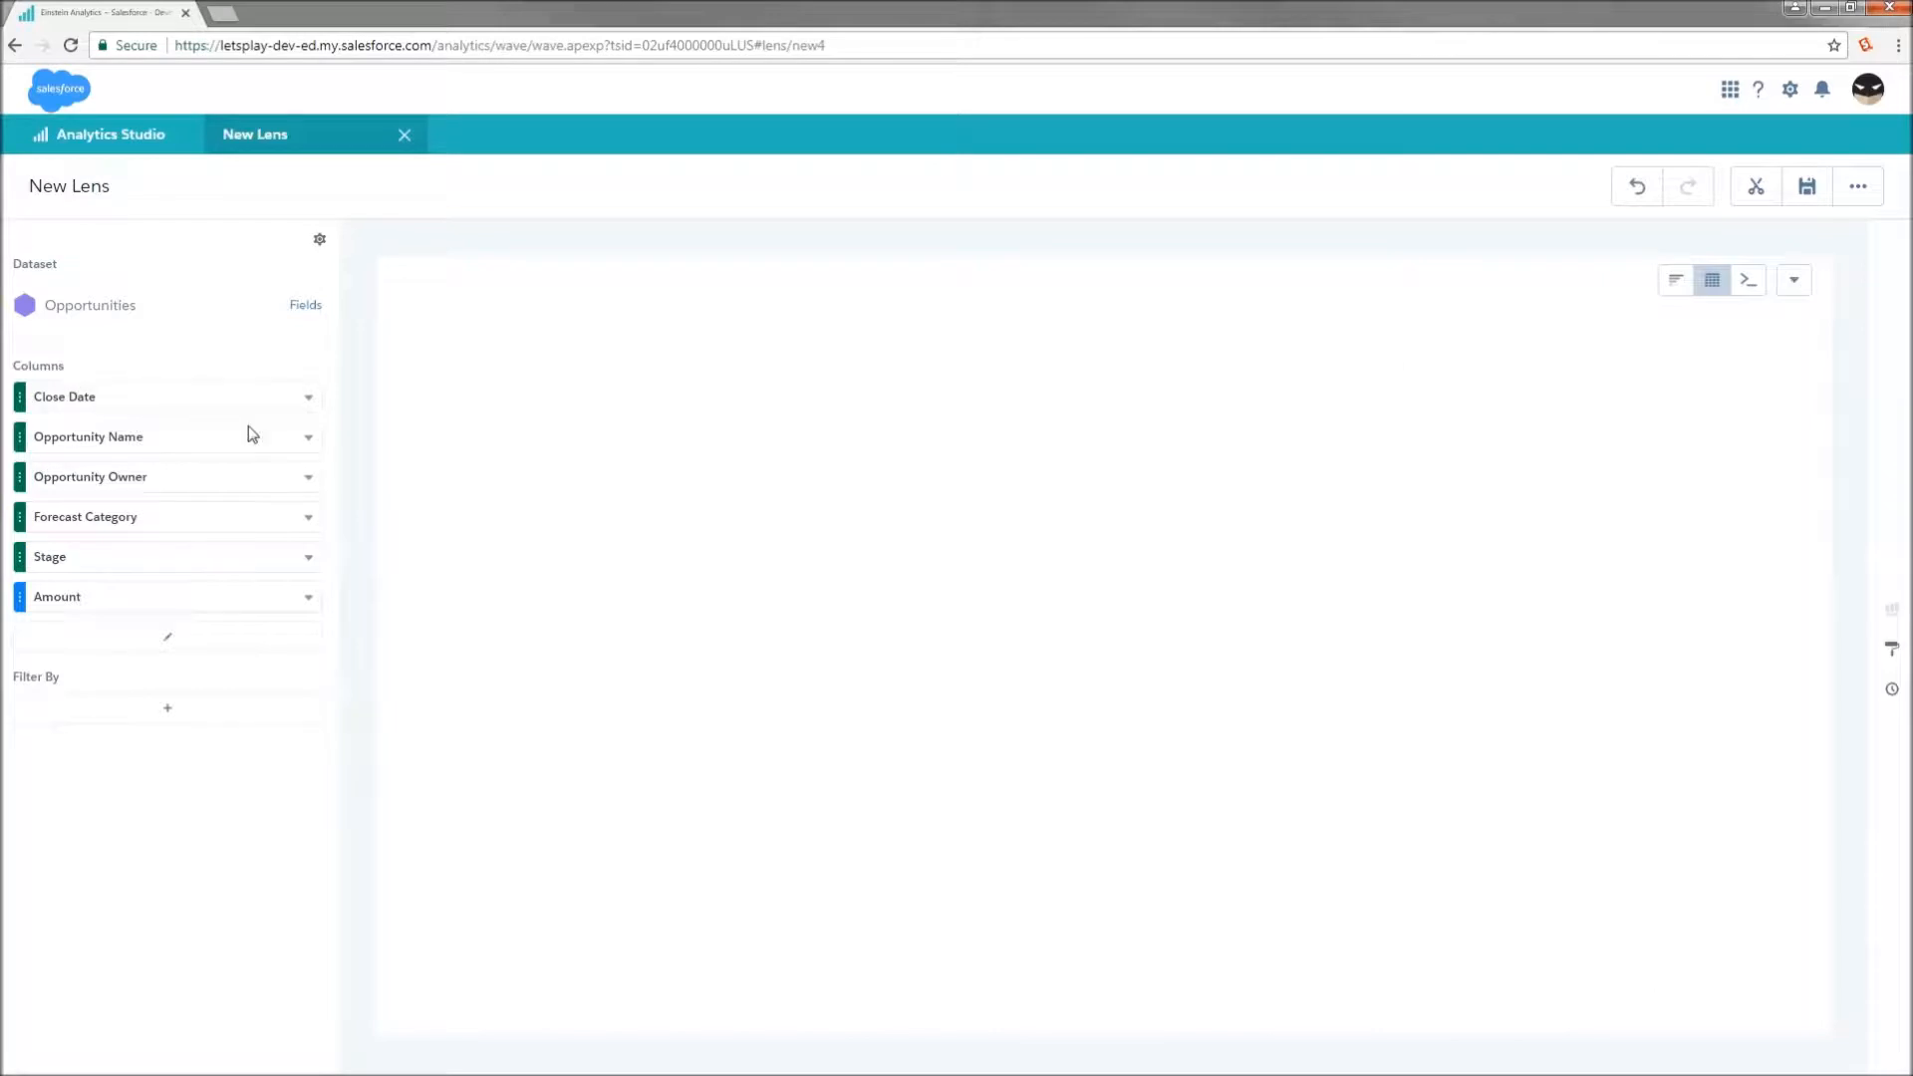
# Step: Add the Billing State/Province column to the values table
pyautogui.click(129, 639)
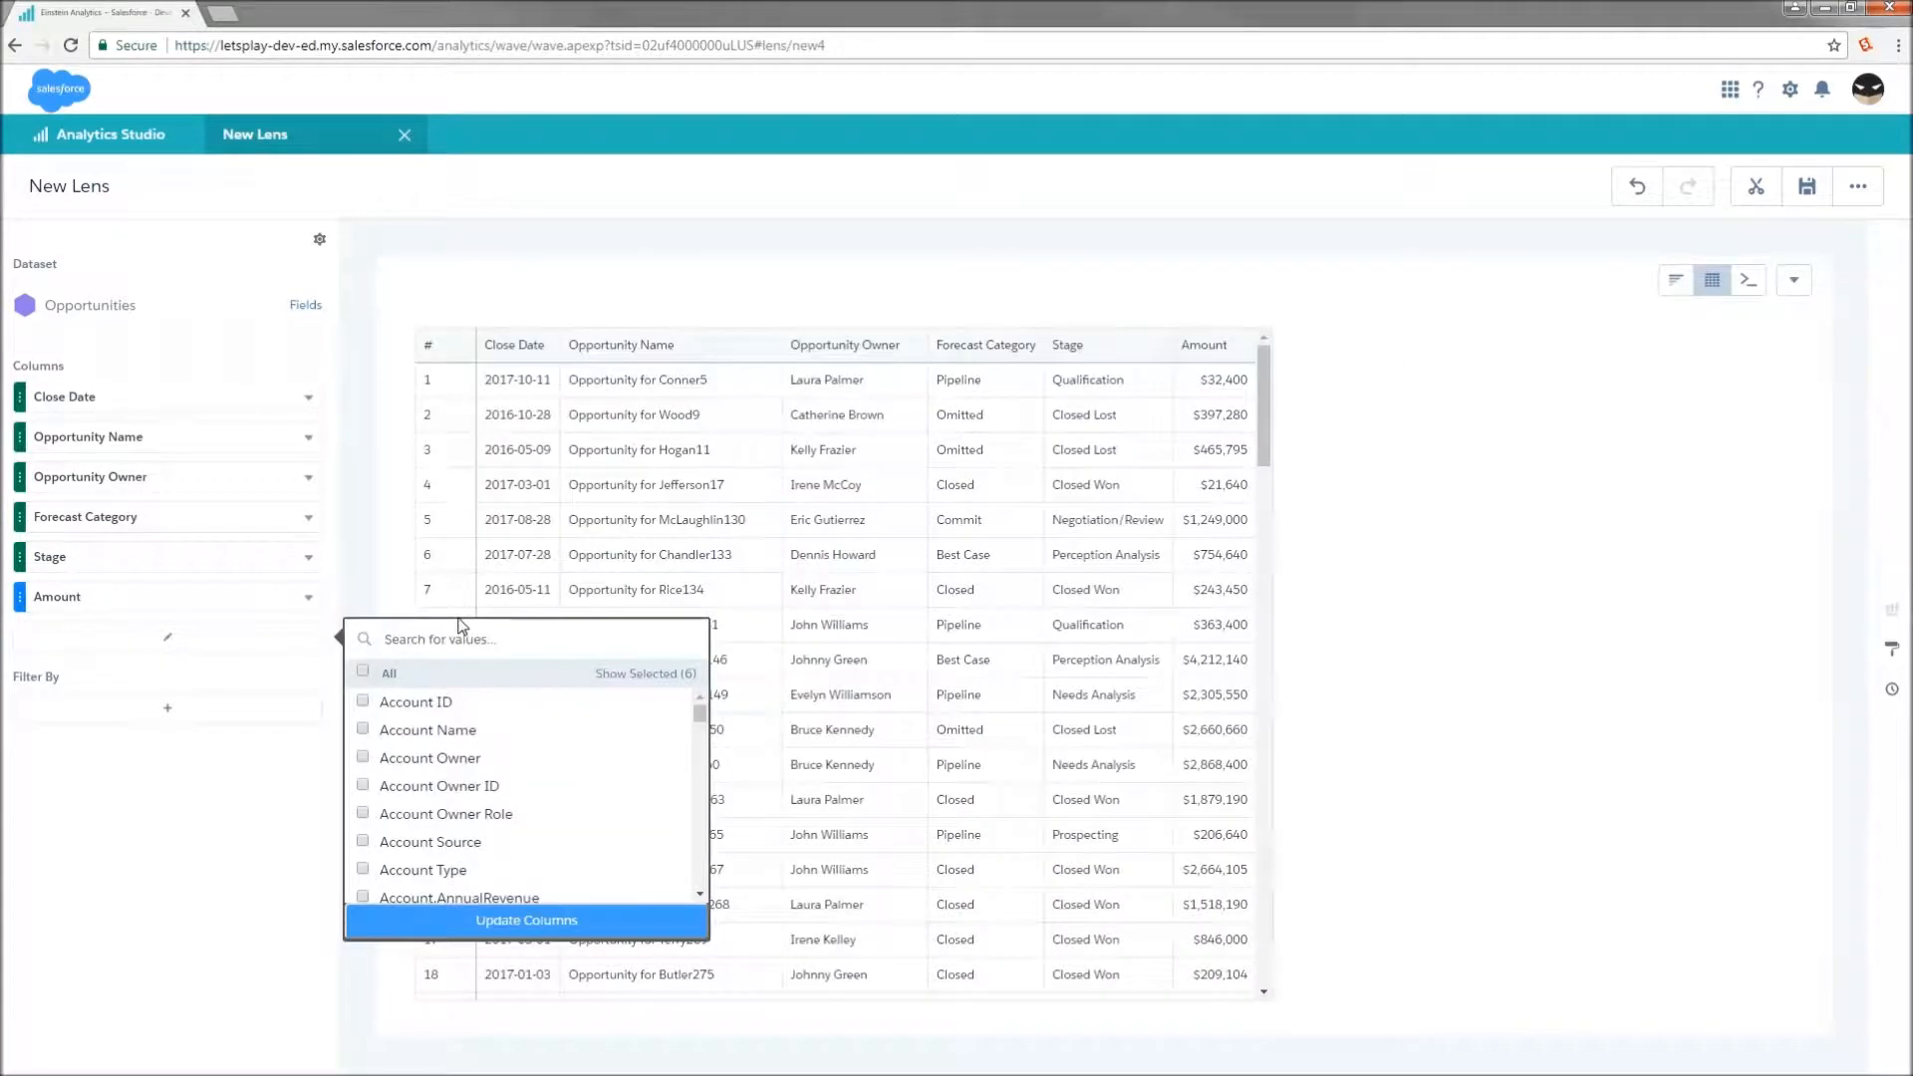
pyautogui.write('st')
pyautogui.click(381, 706)
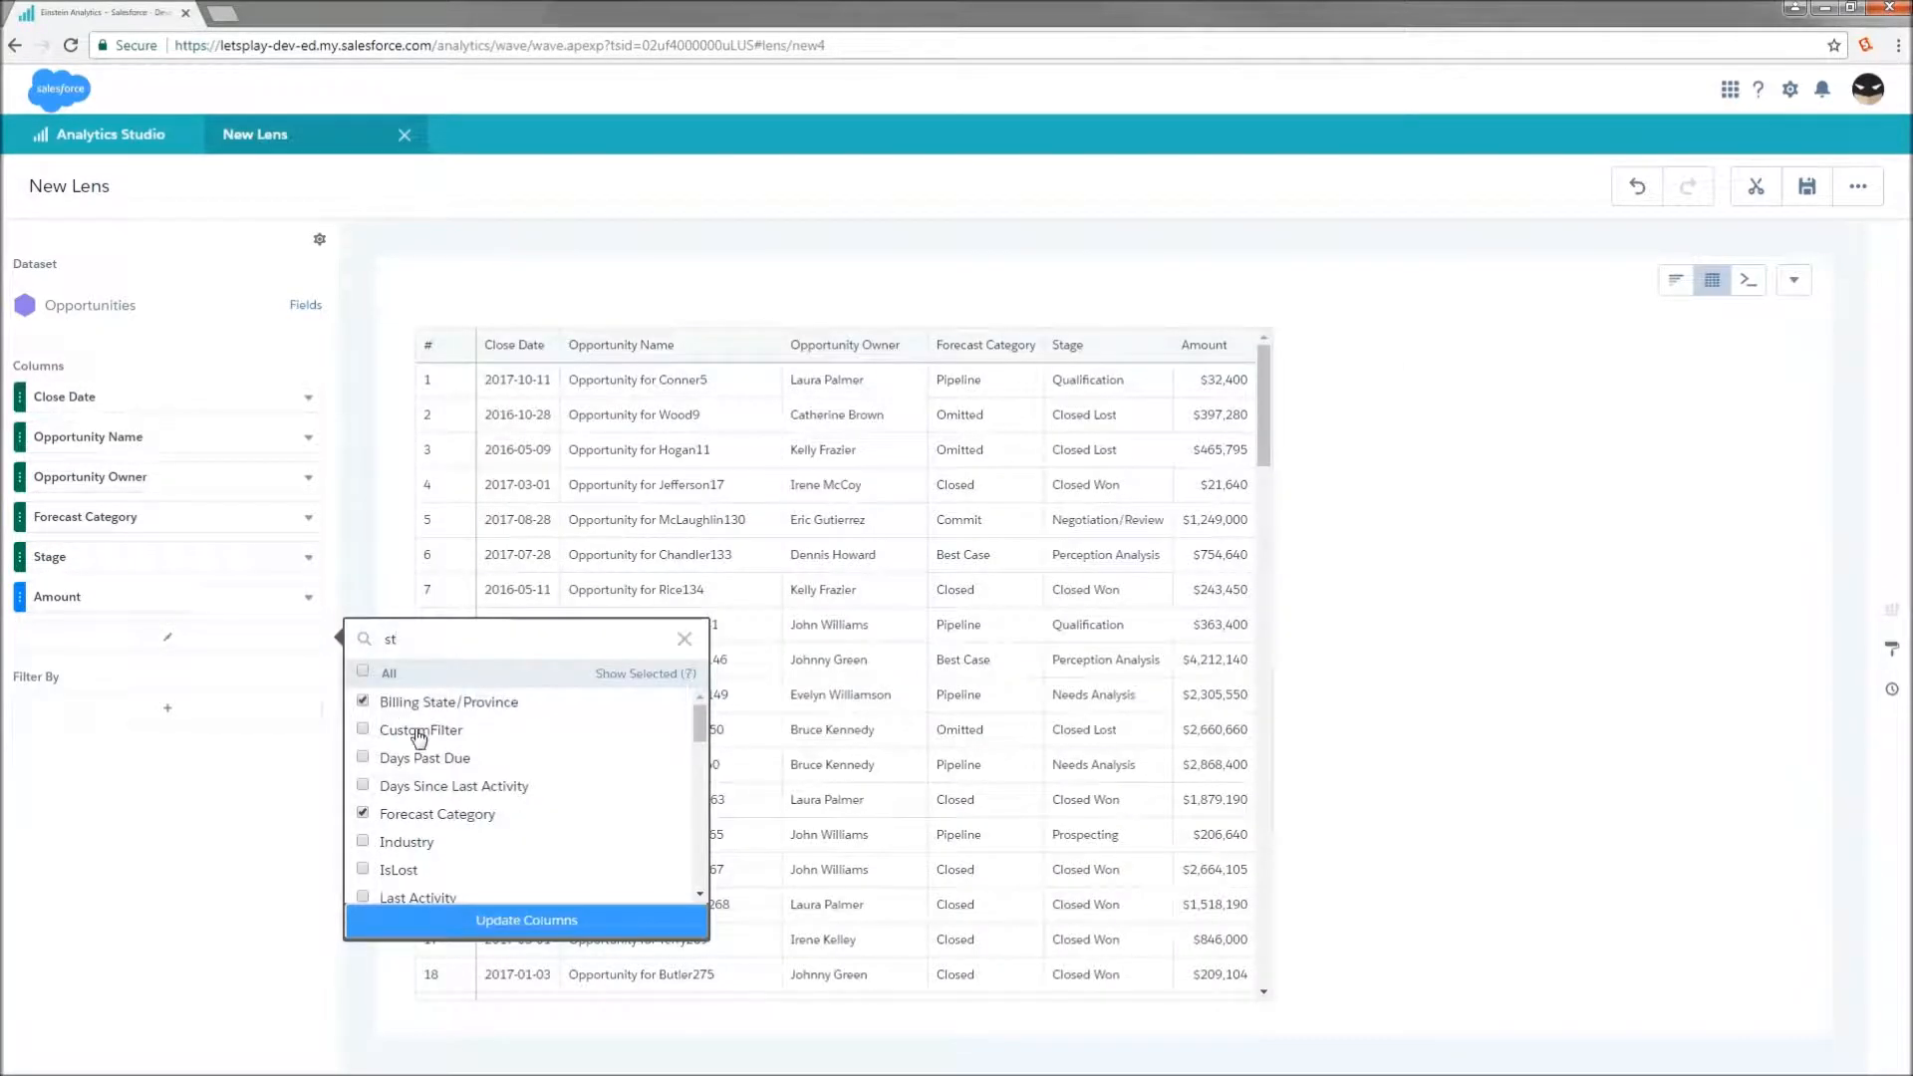
pyautogui.click(495, 935)
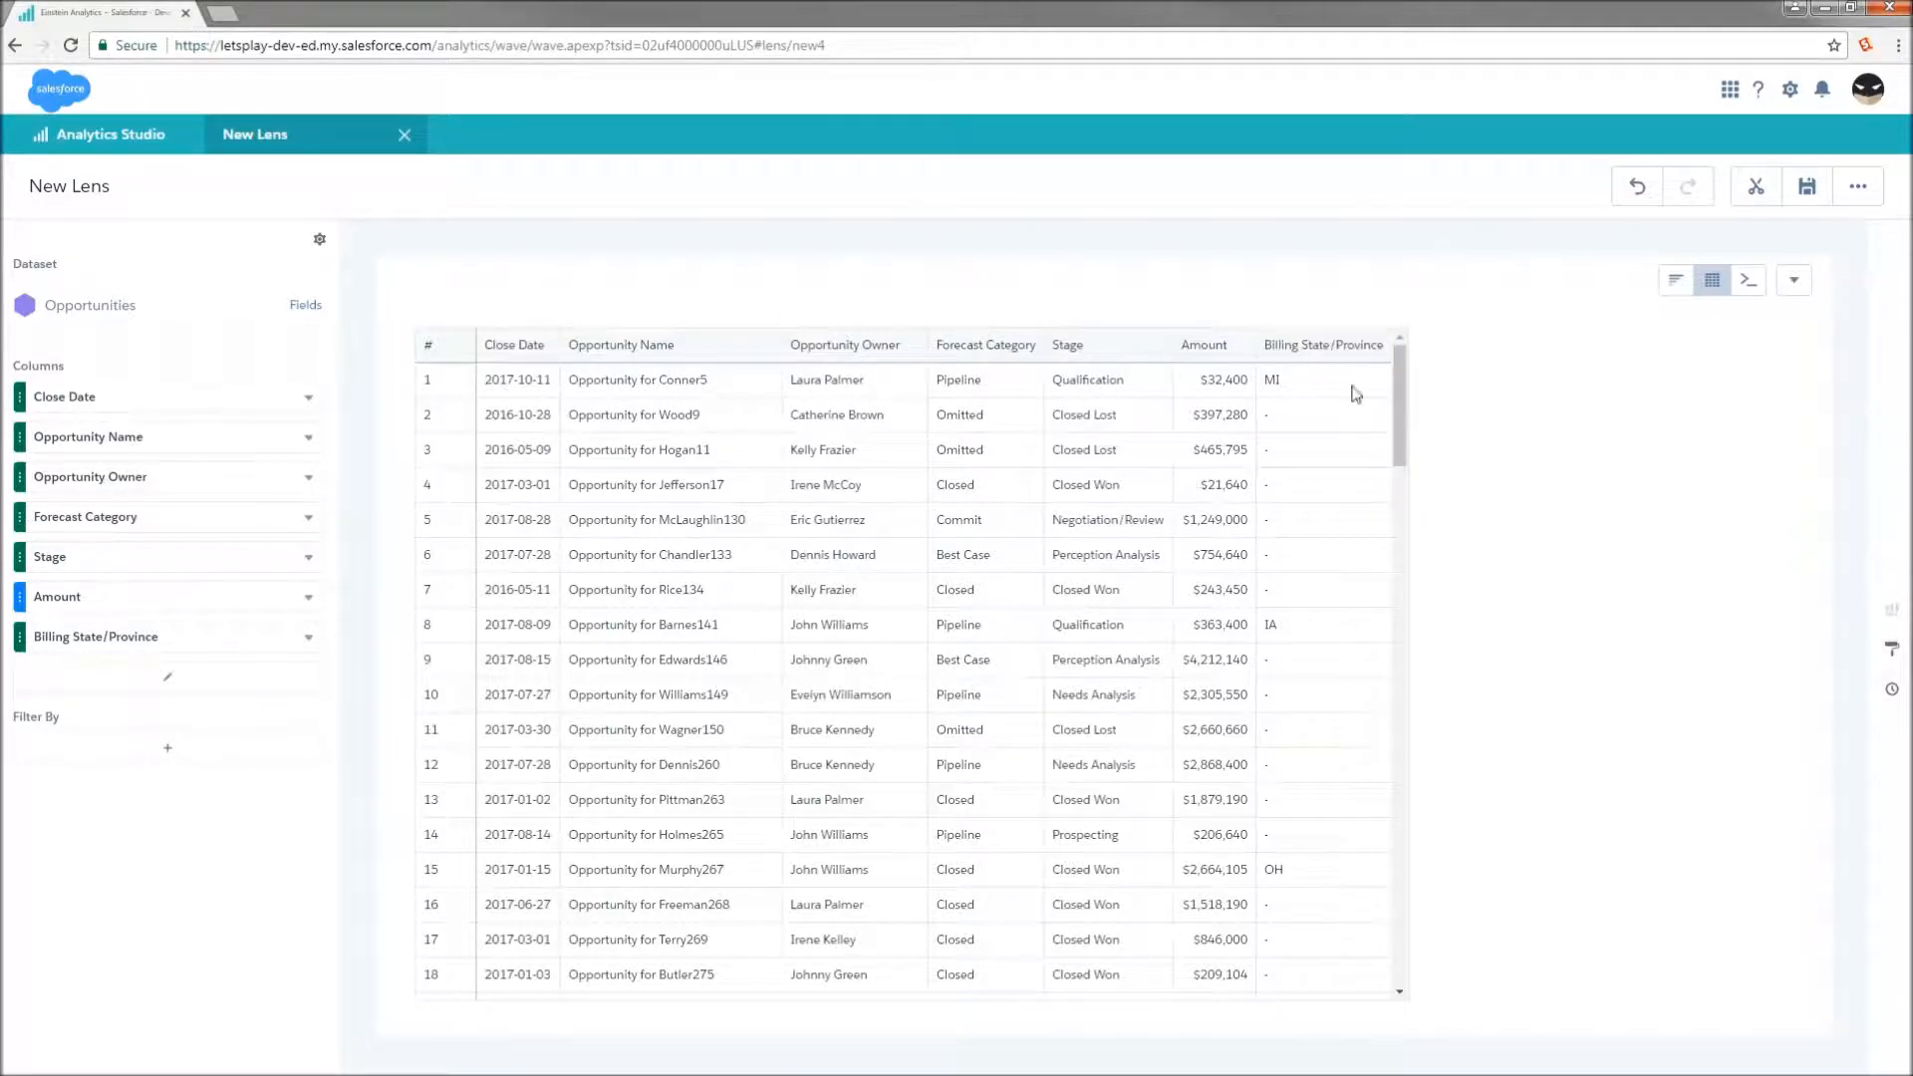
# Step: Switch the lens to a bar chart and group it by Billing State/Province on the vertical axis
pyautogui.click(1673, 289)
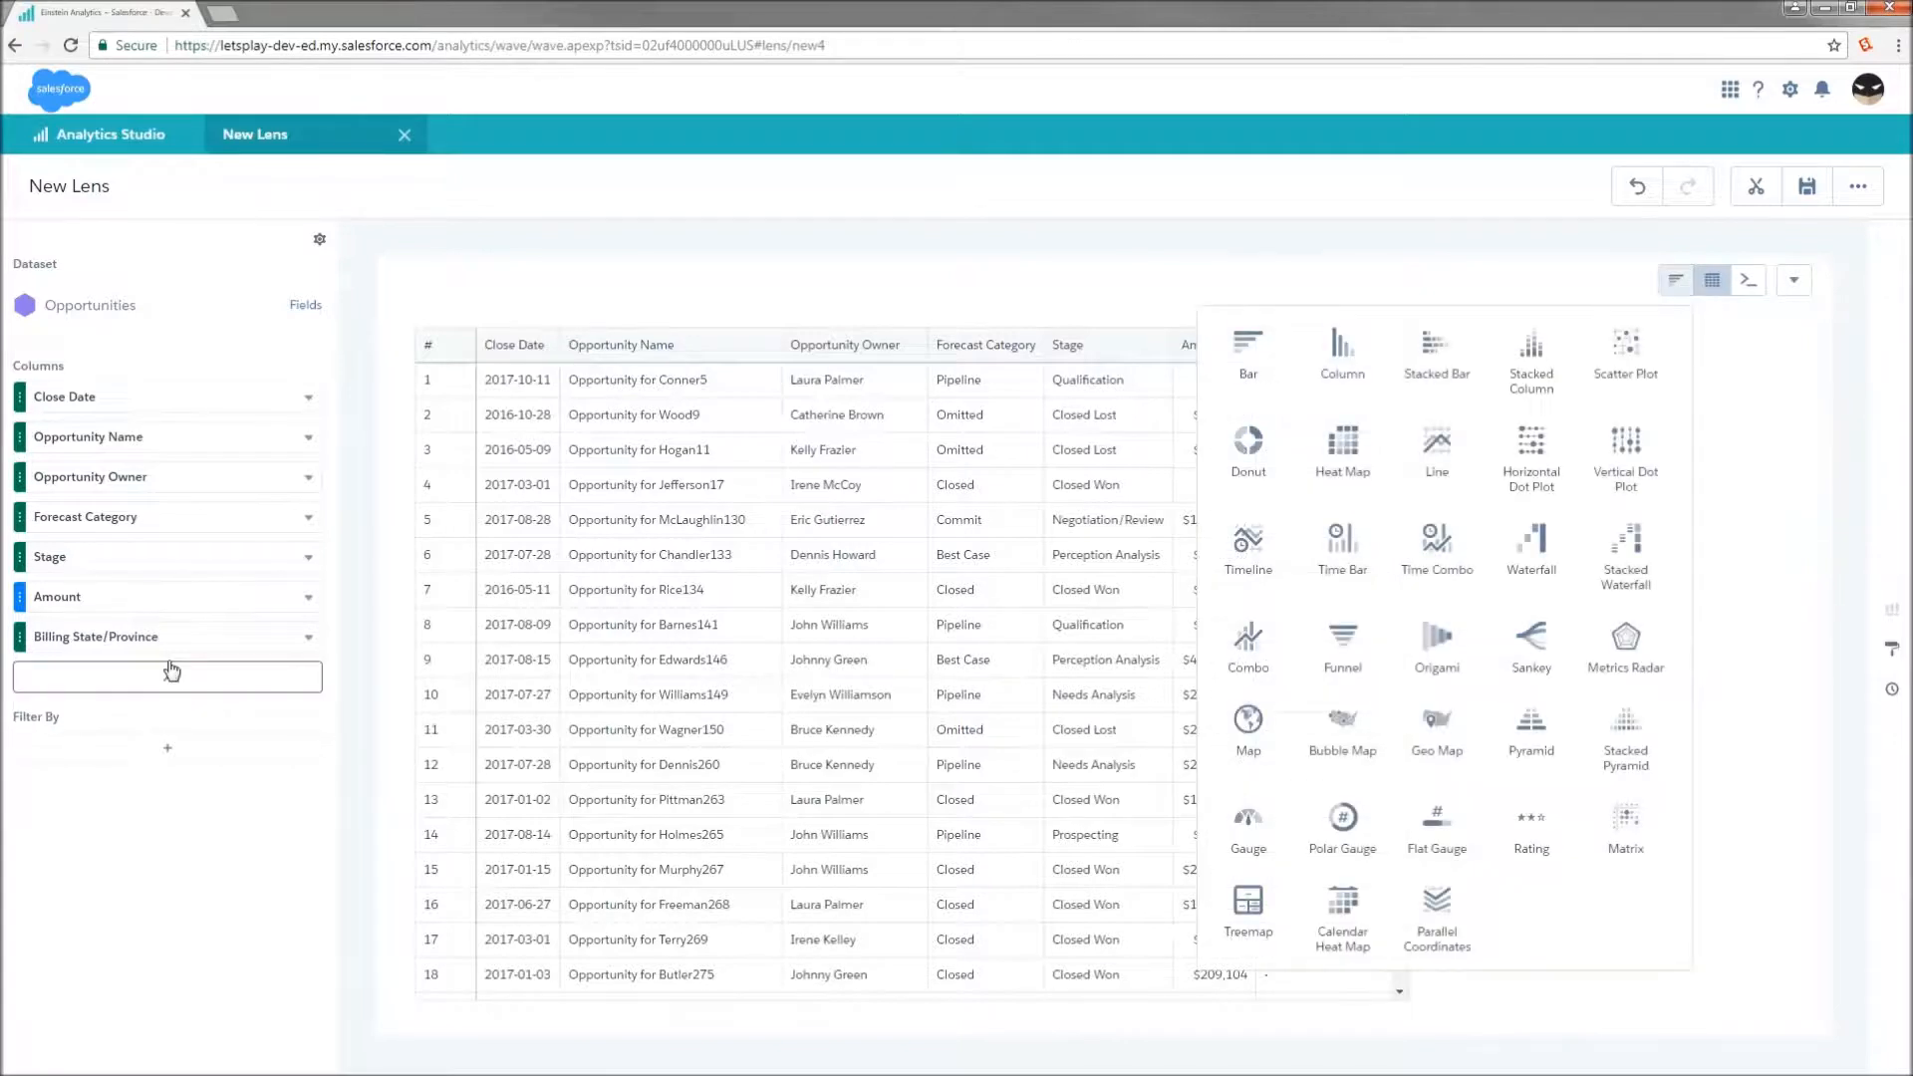
pyautogui.click(1269, 336)
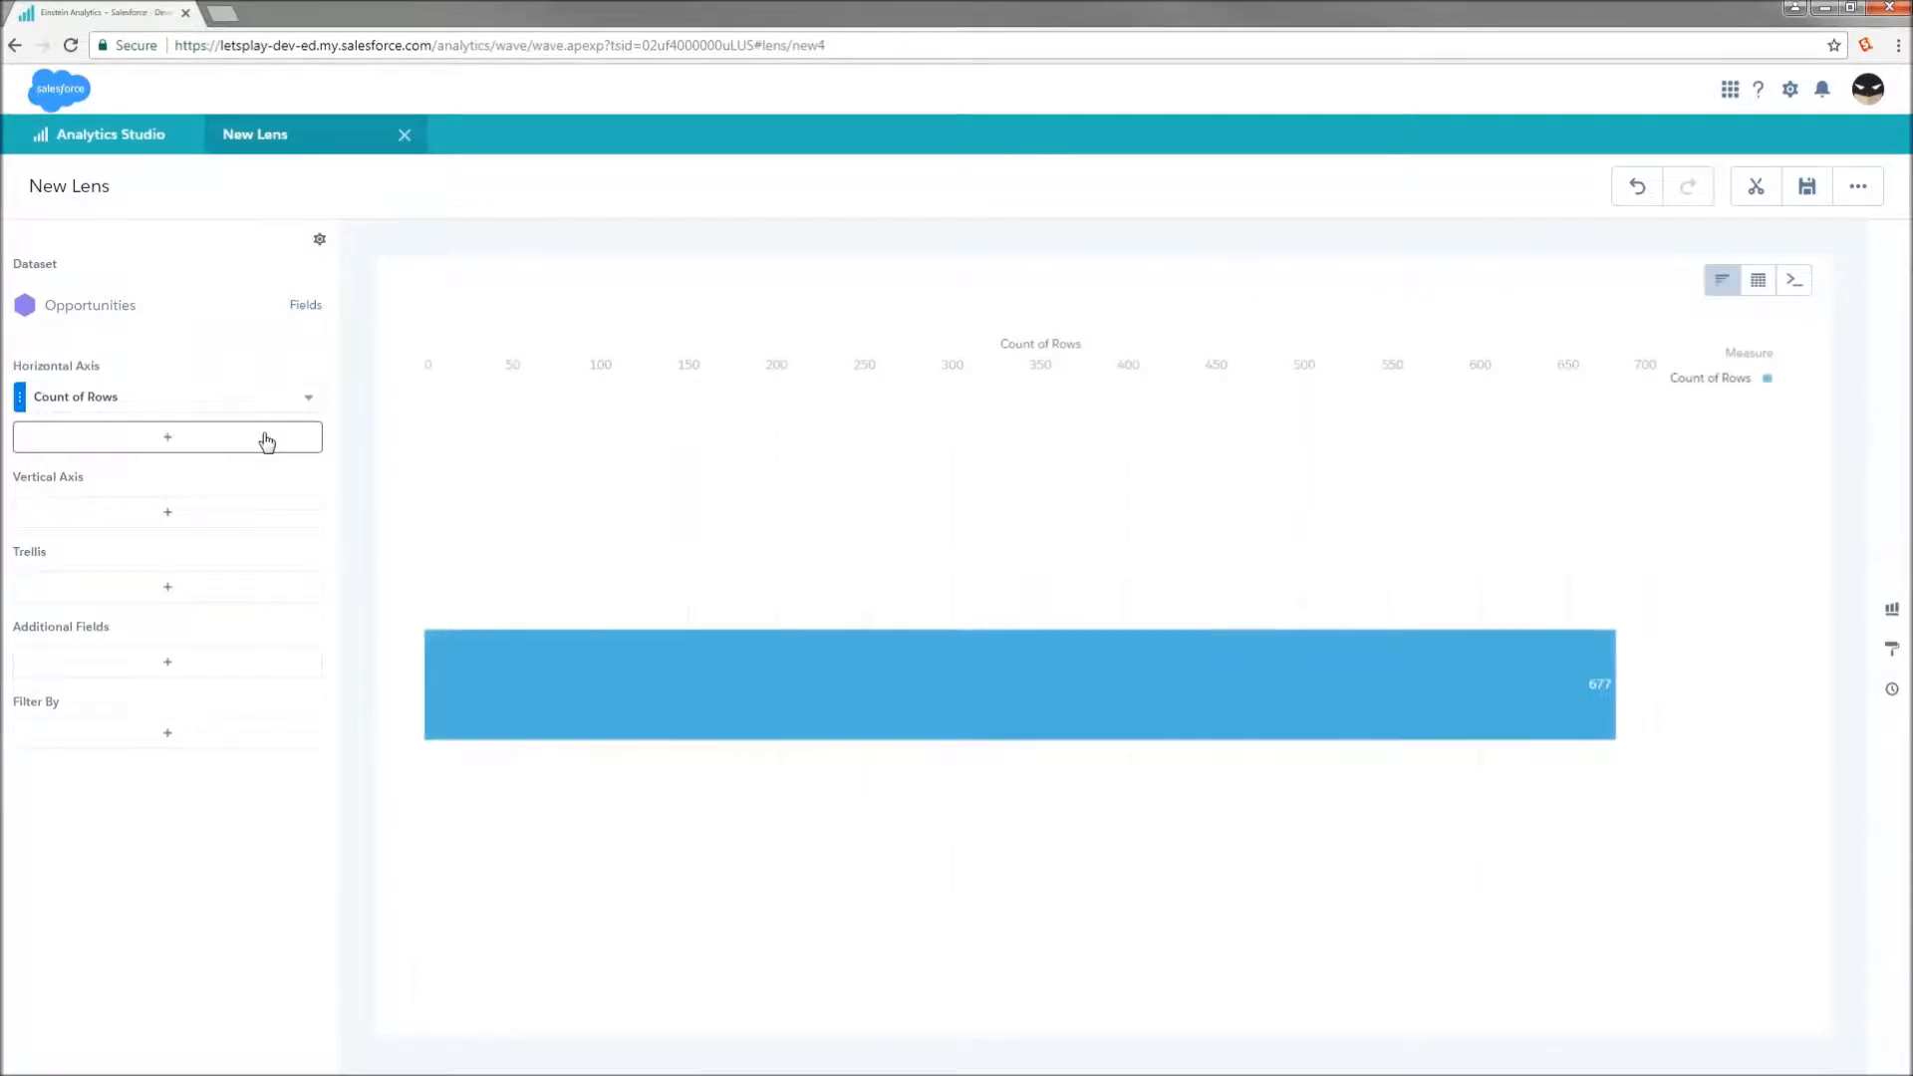
pyautogui.click(177, 506)
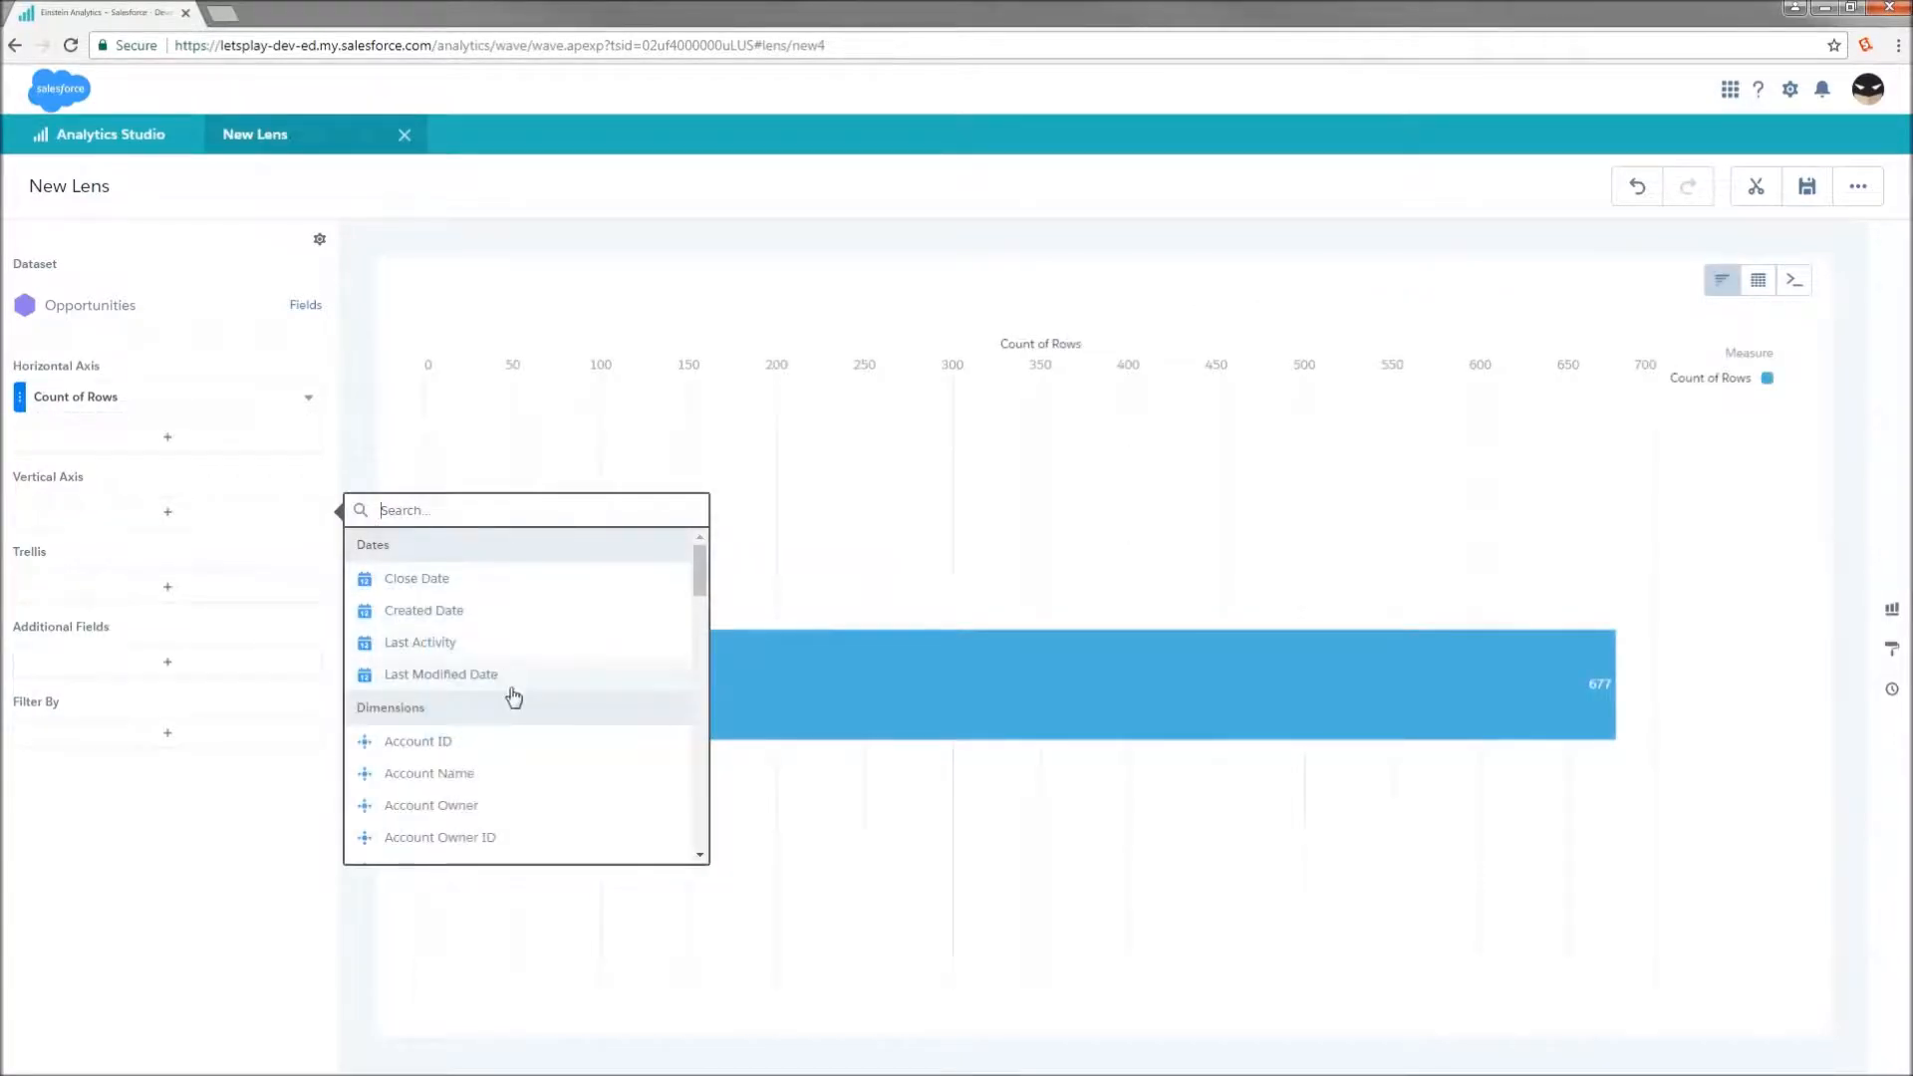
pyautogui.scroll(-2, 513, 697)
pyautogui.scroll(-5, 530, 765)
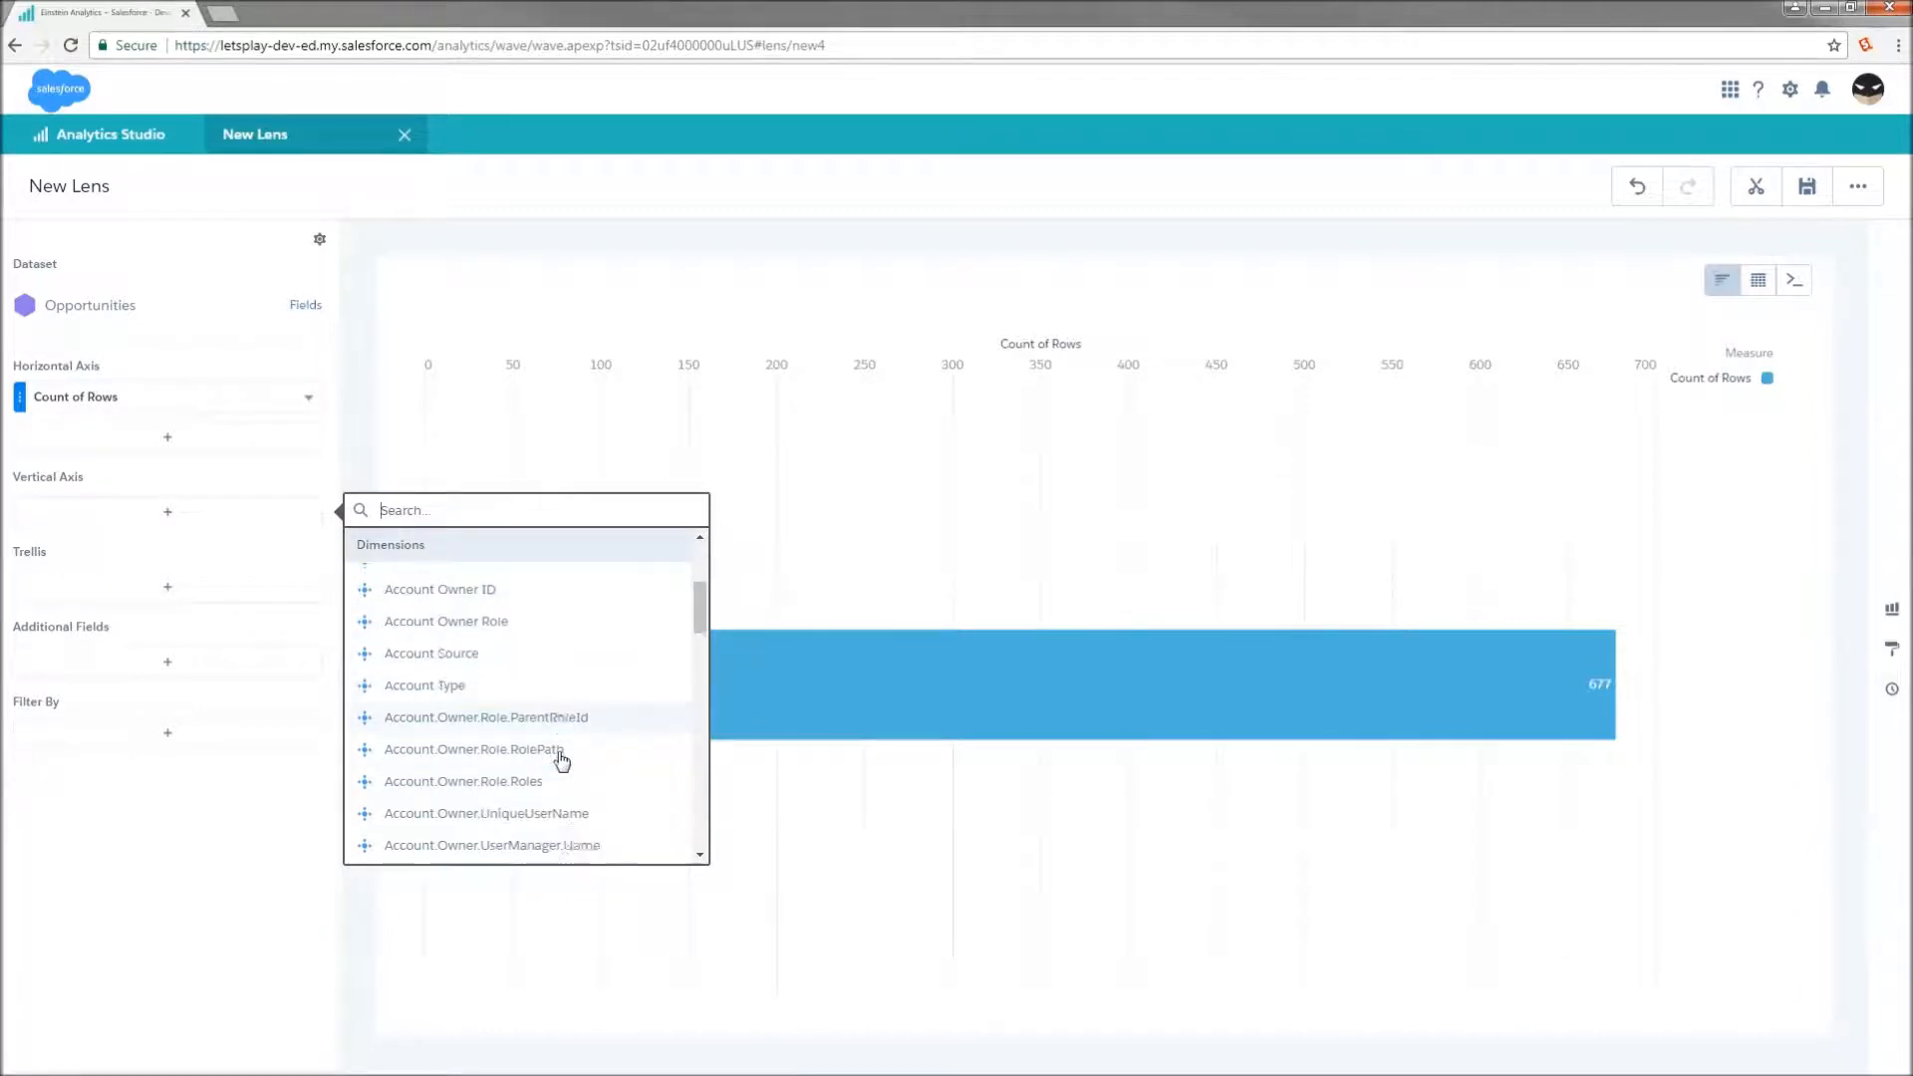
pyautogui.scroll(1, 478, 638)
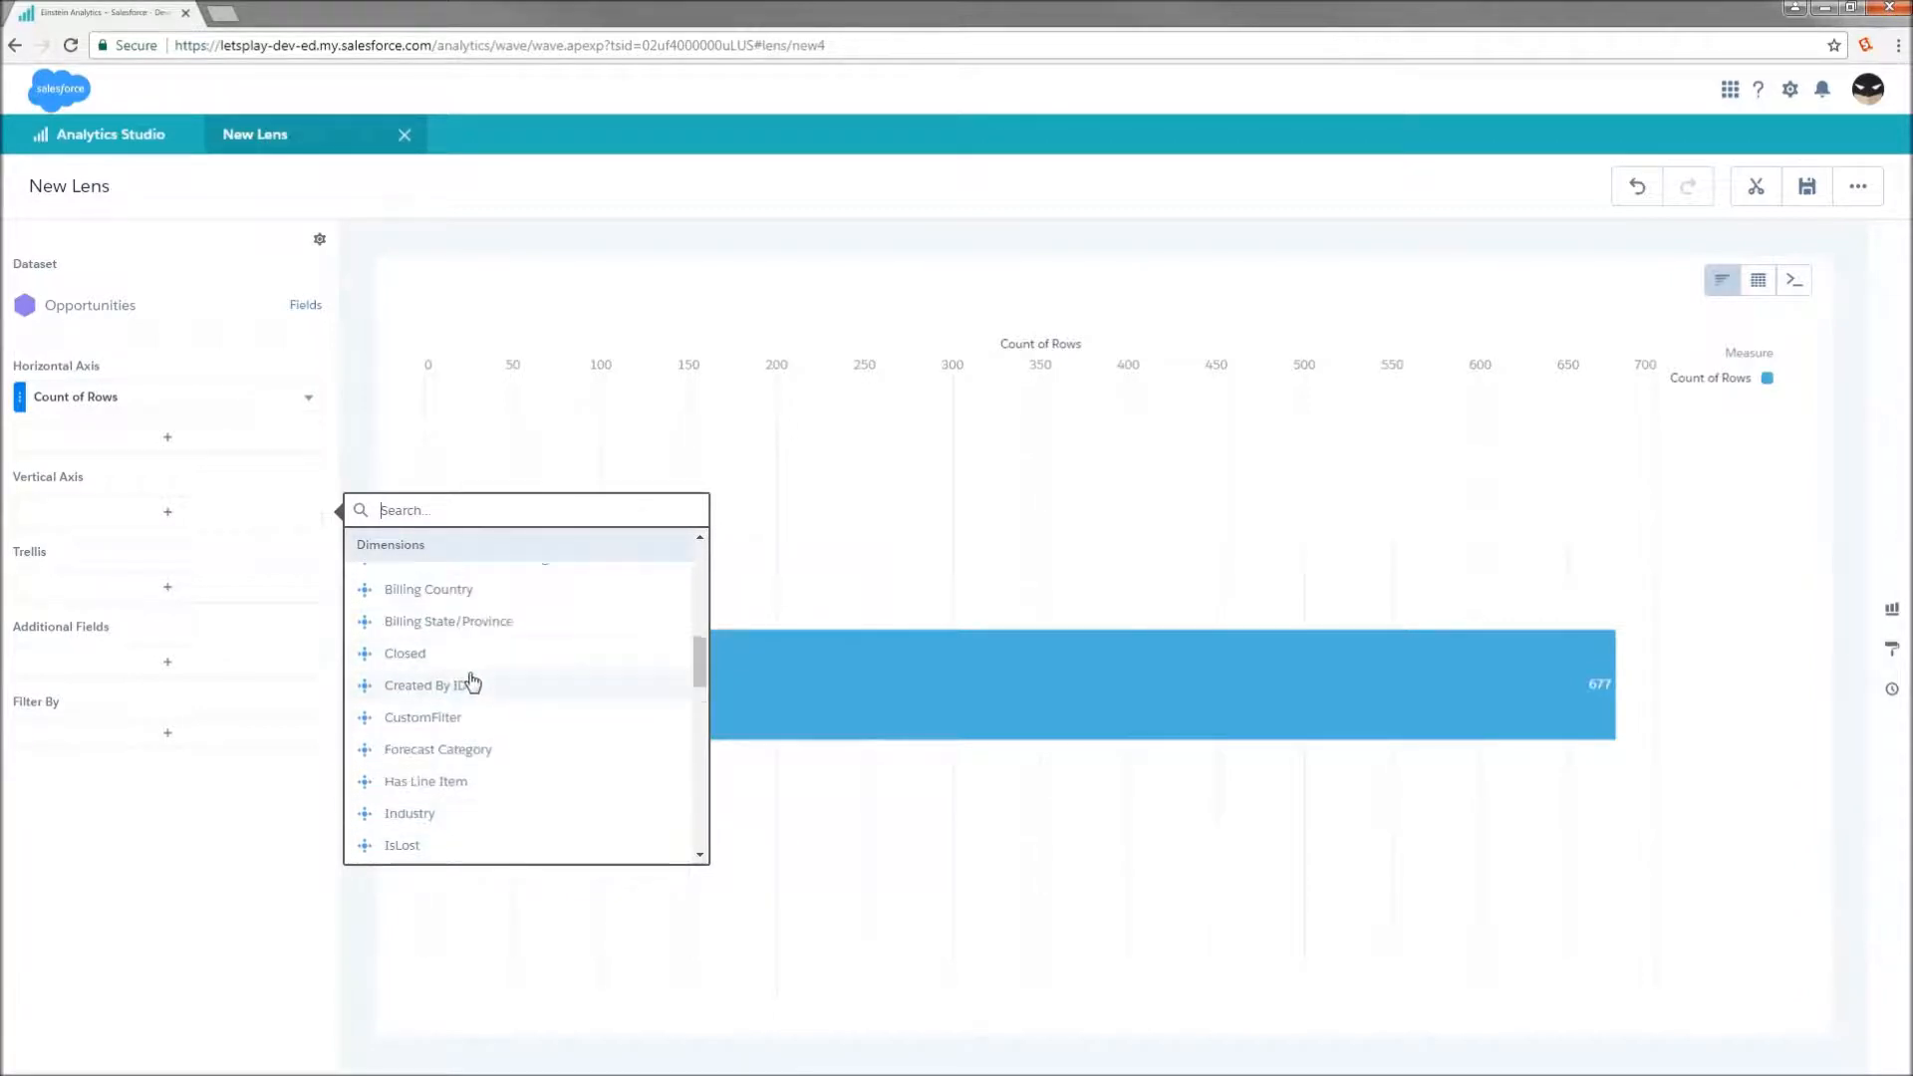
pyautogui.click(461, 624)
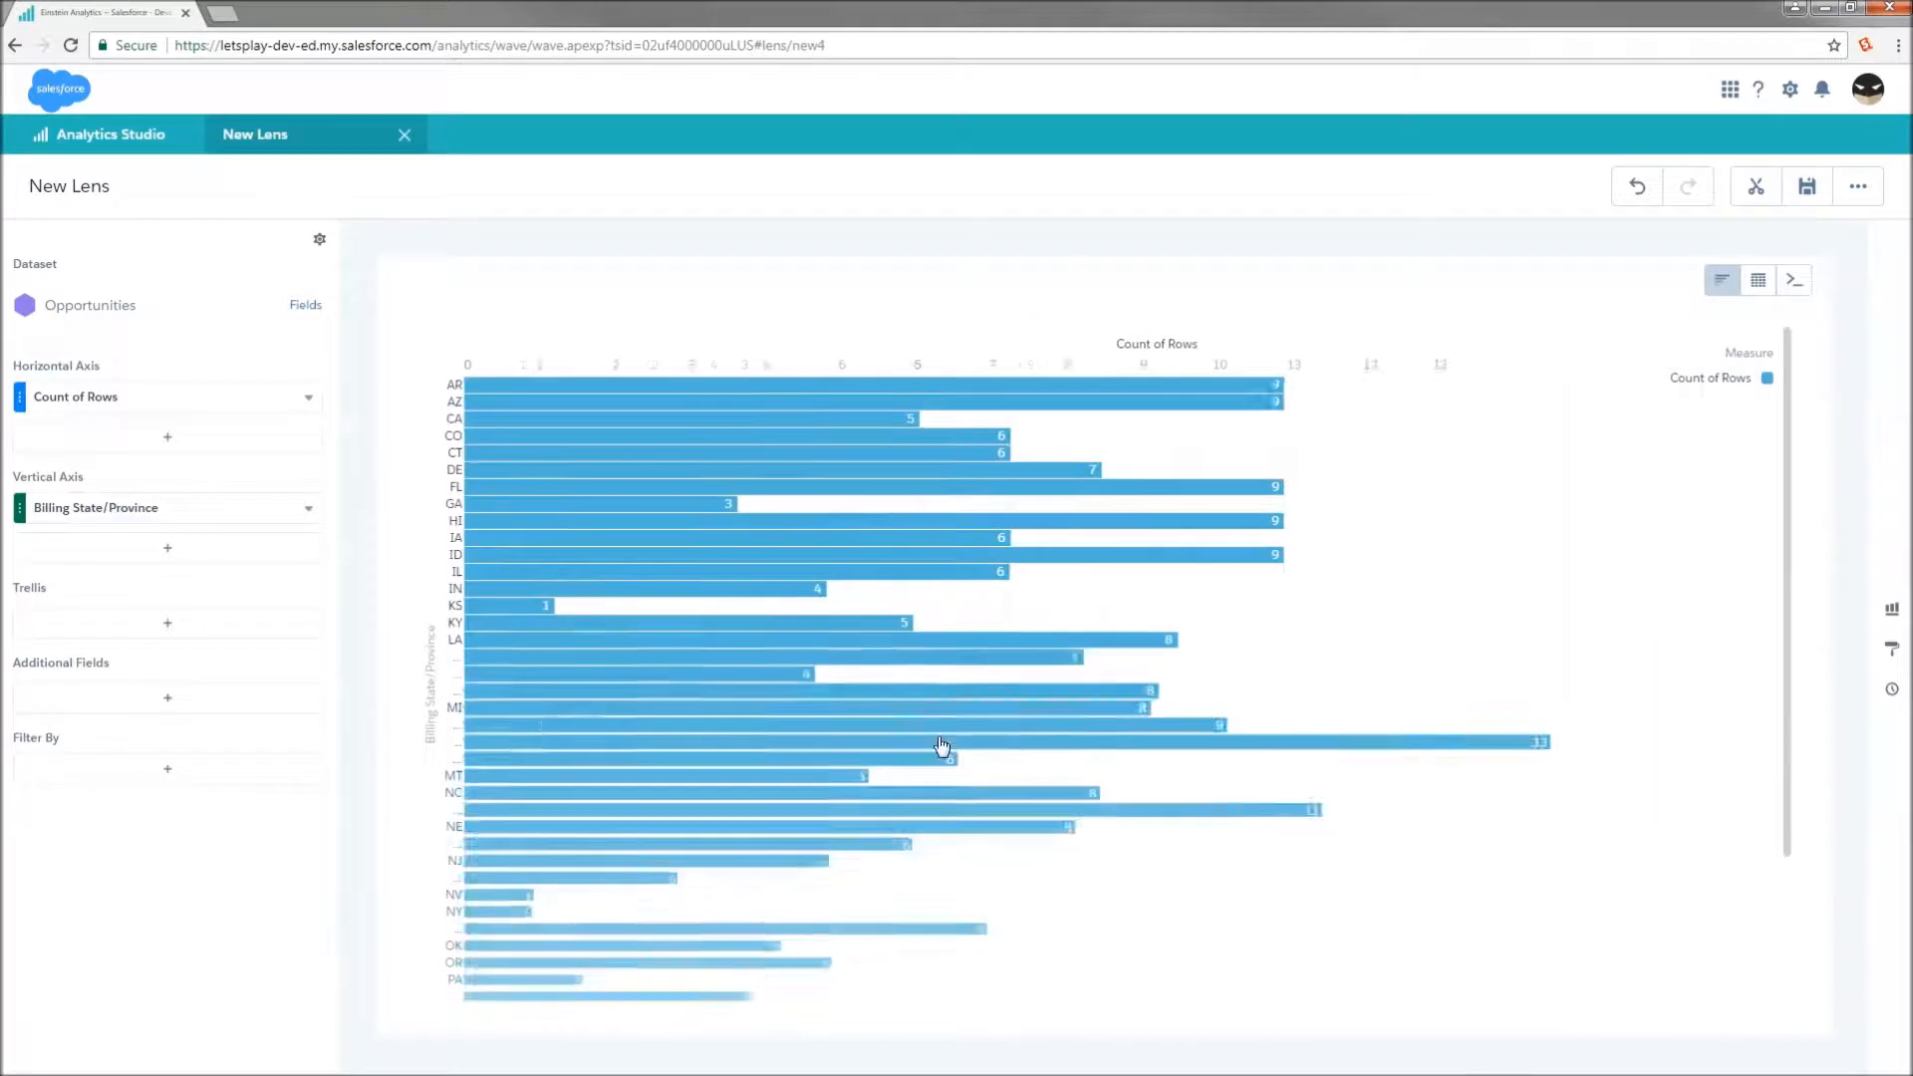
# Step: Sort the bar chart by Count of Rows in descending order and review the full list of states
pyautogui.click(302, 401)
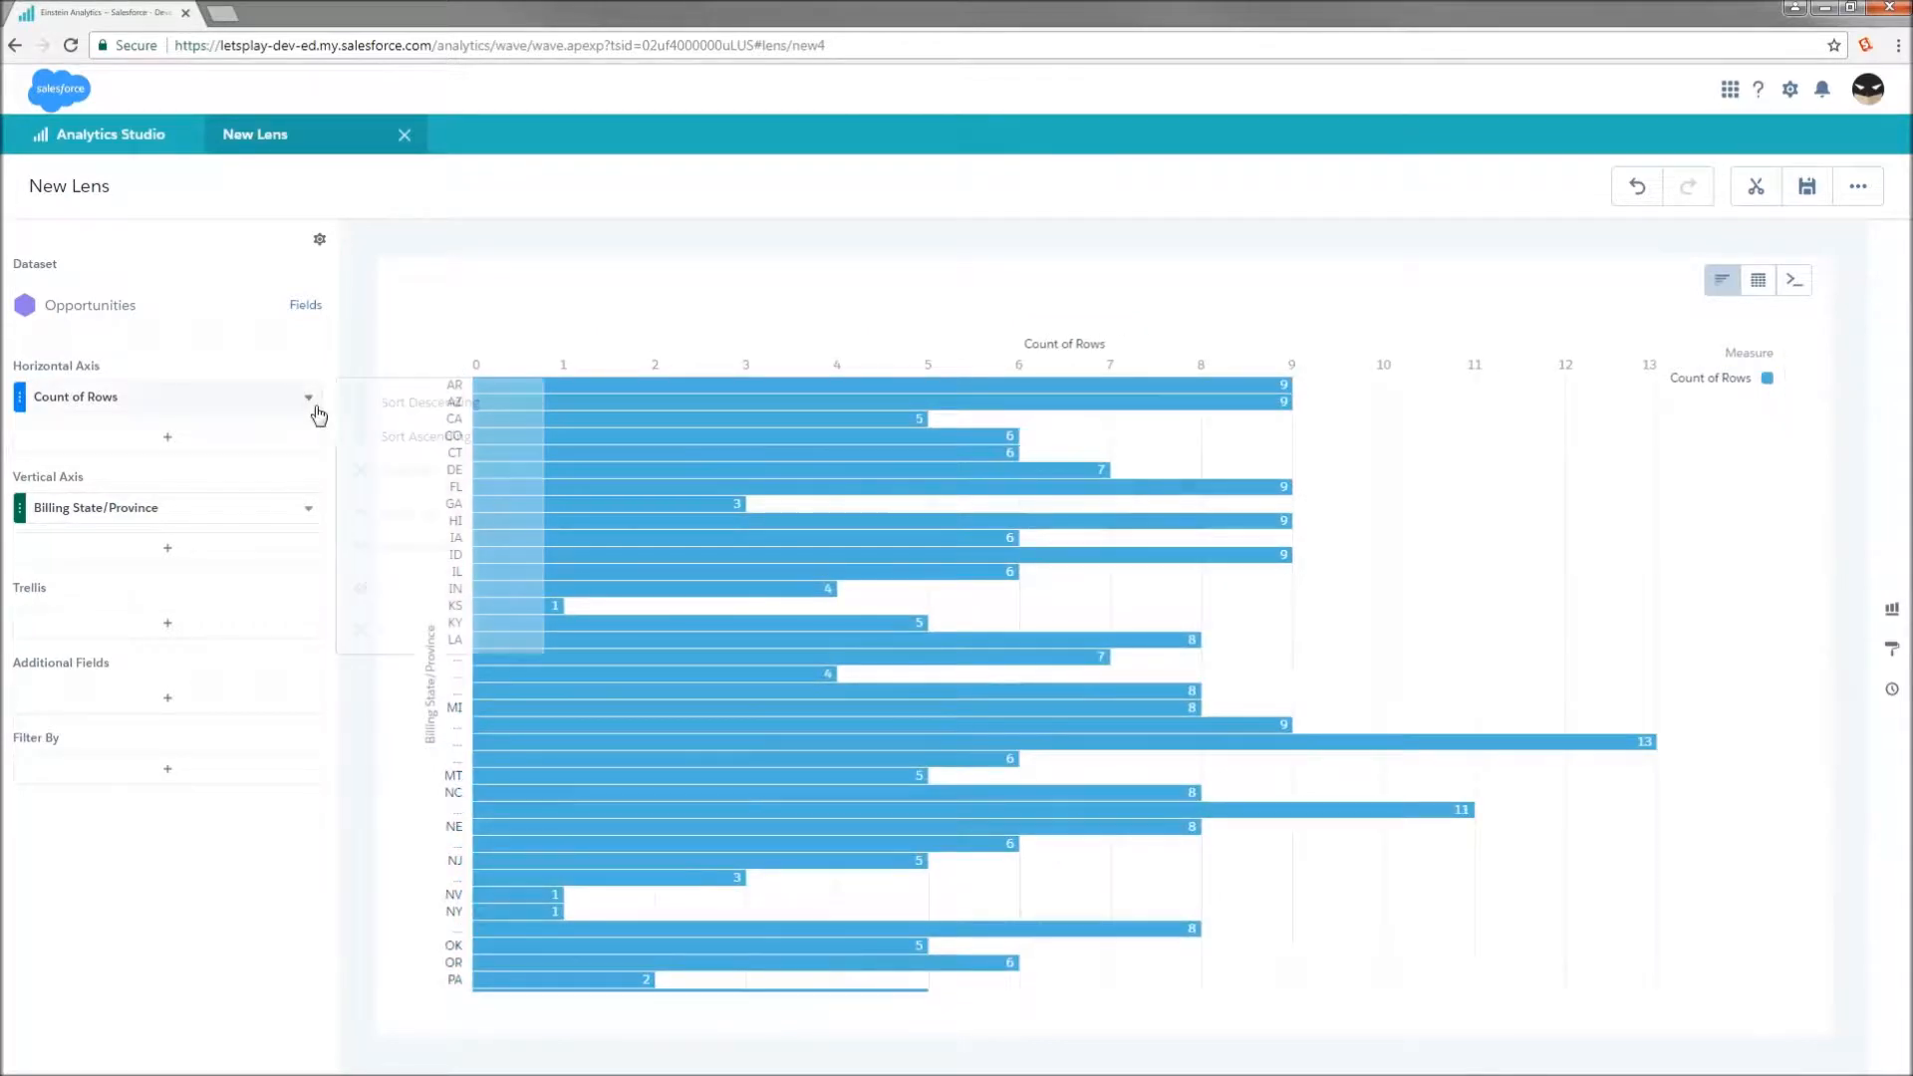
pyautogui.click(431, 408)
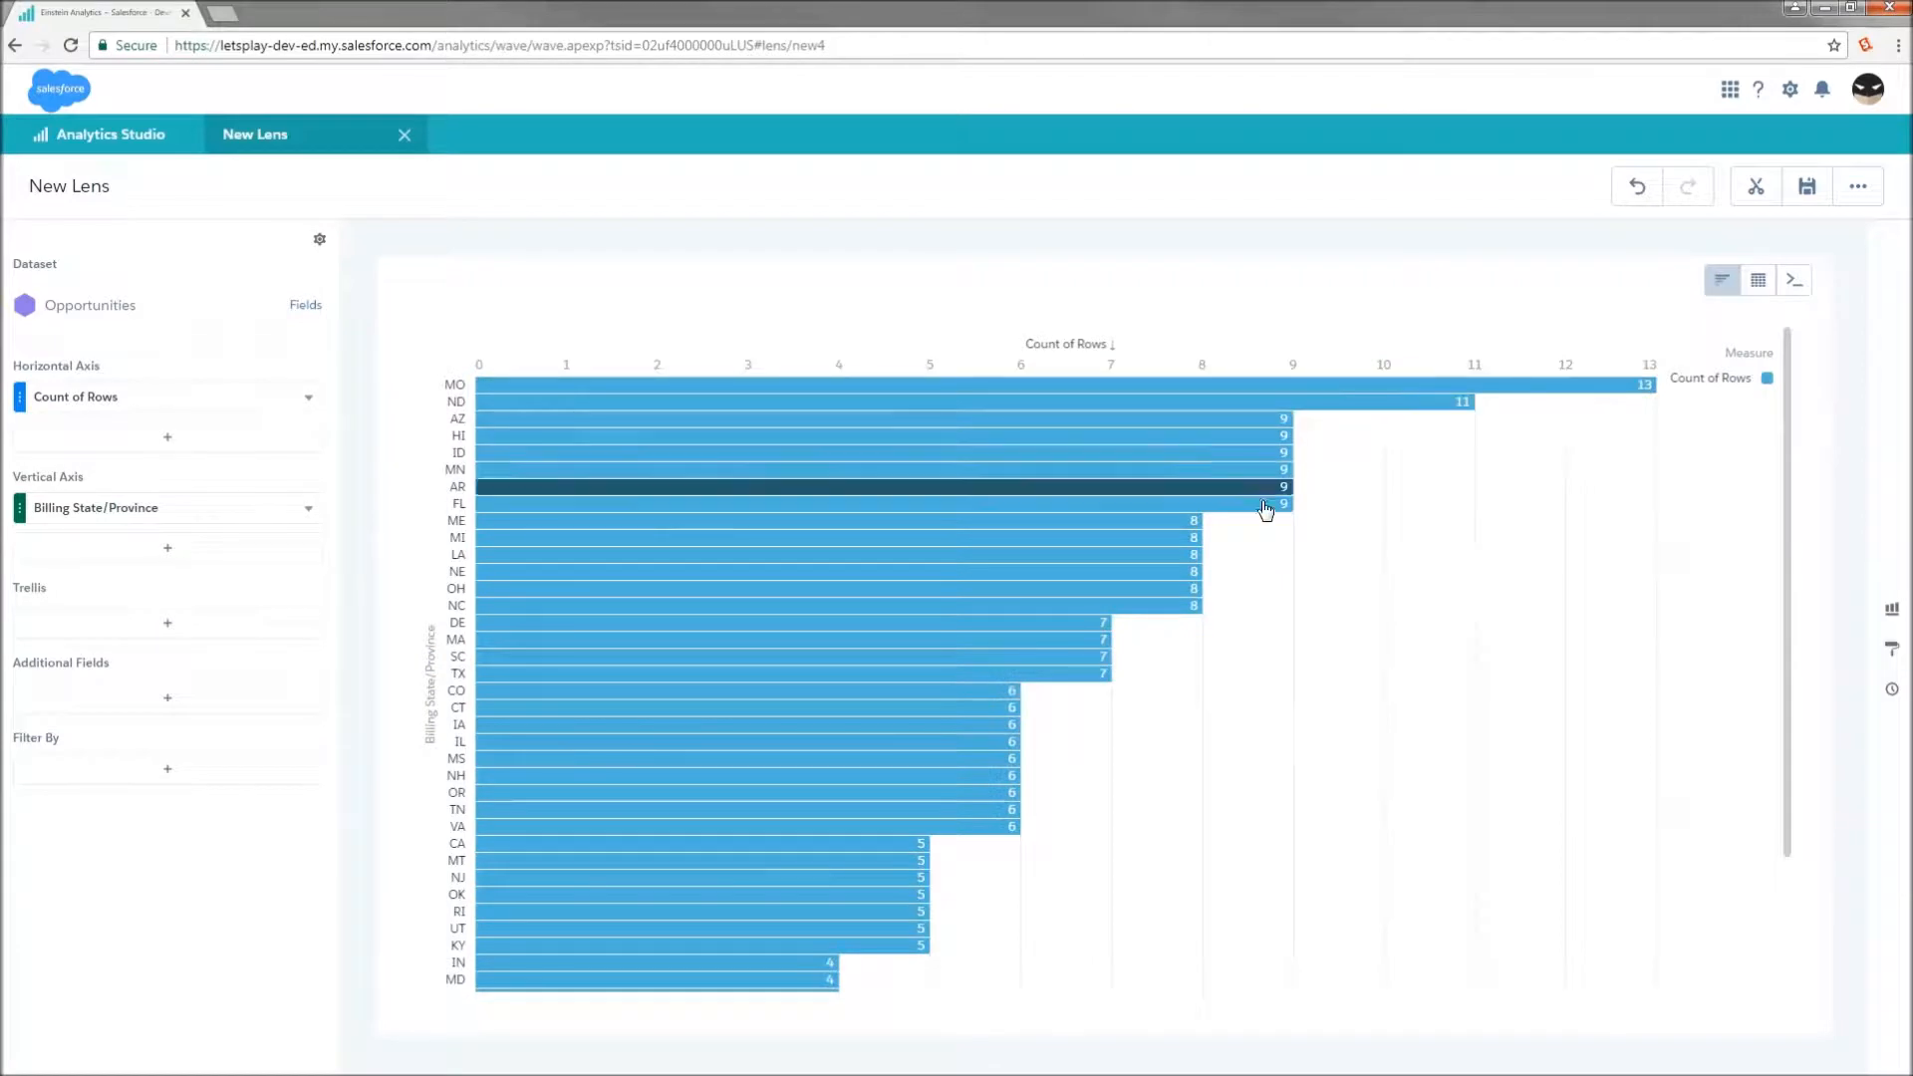
pyautogui.scroll(-3, 1125, 867)
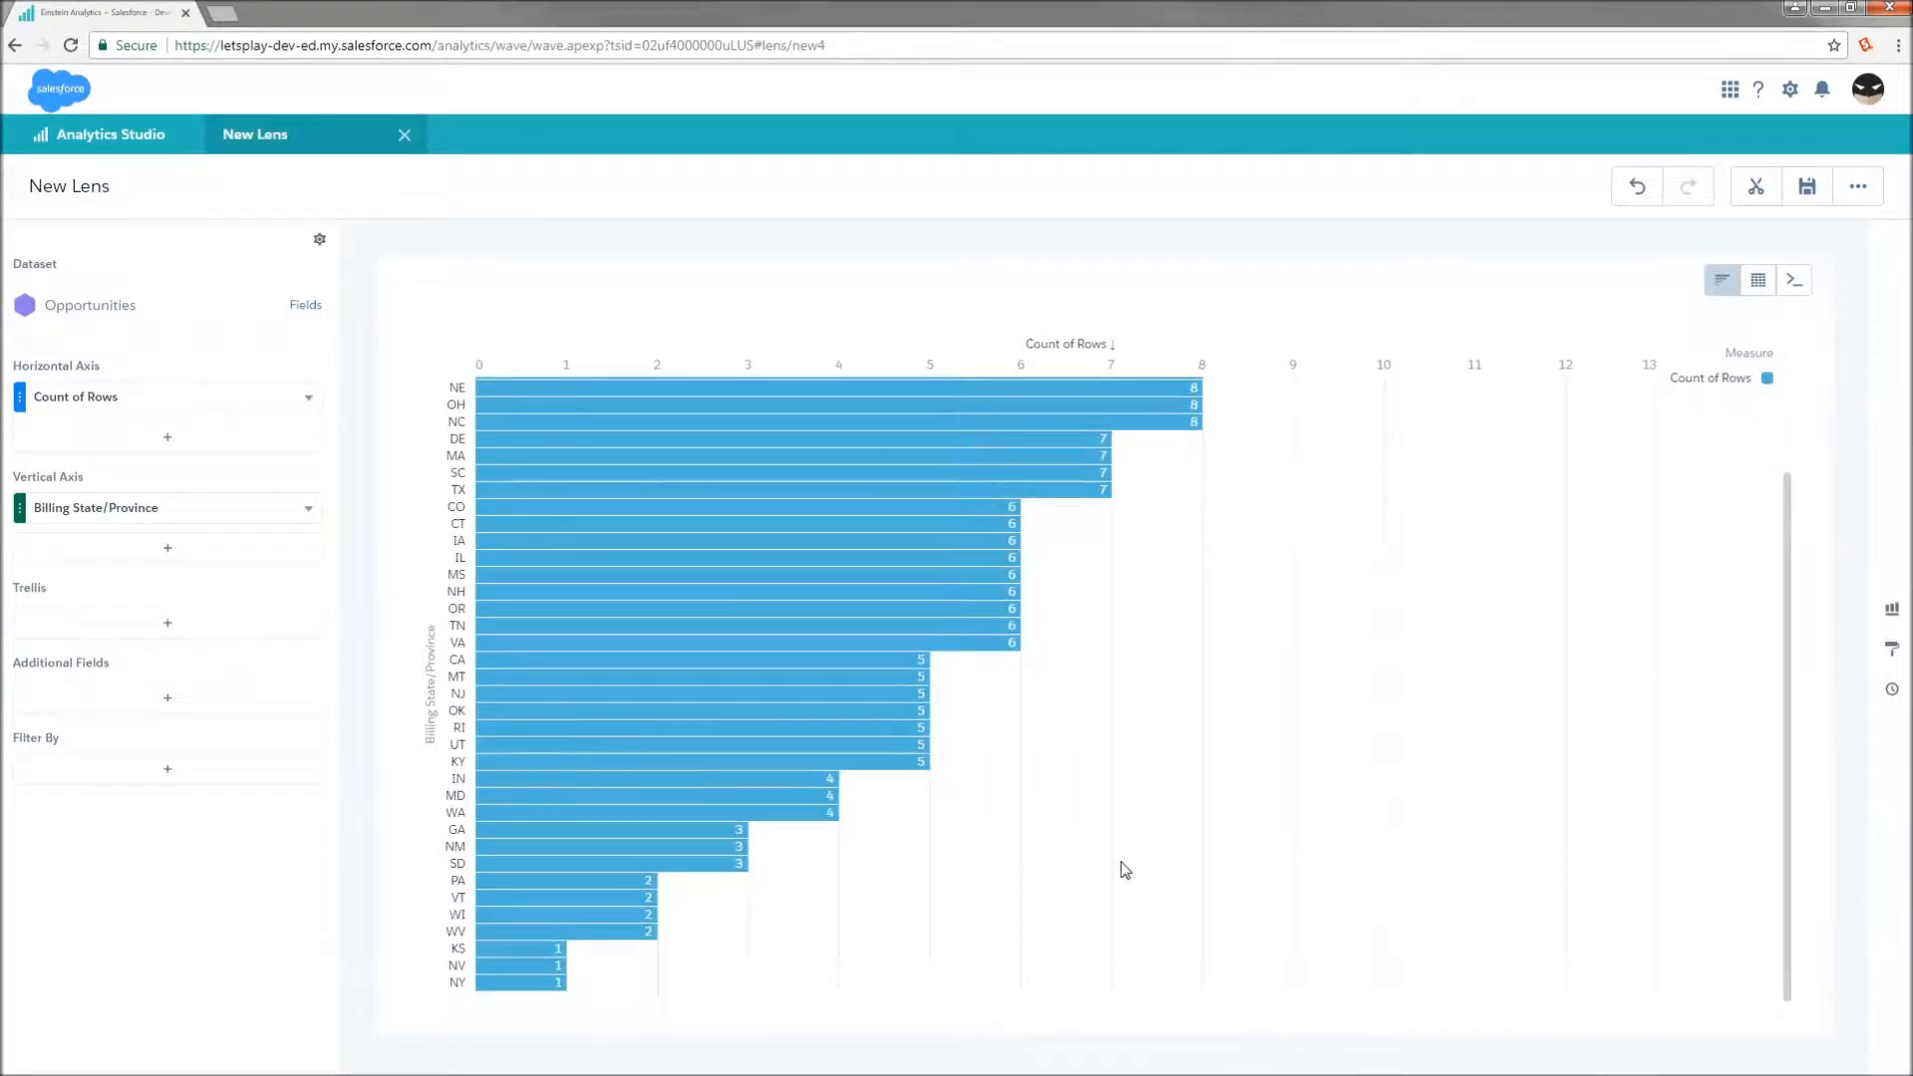
pyautogui.scroll(3, 1124, 869)
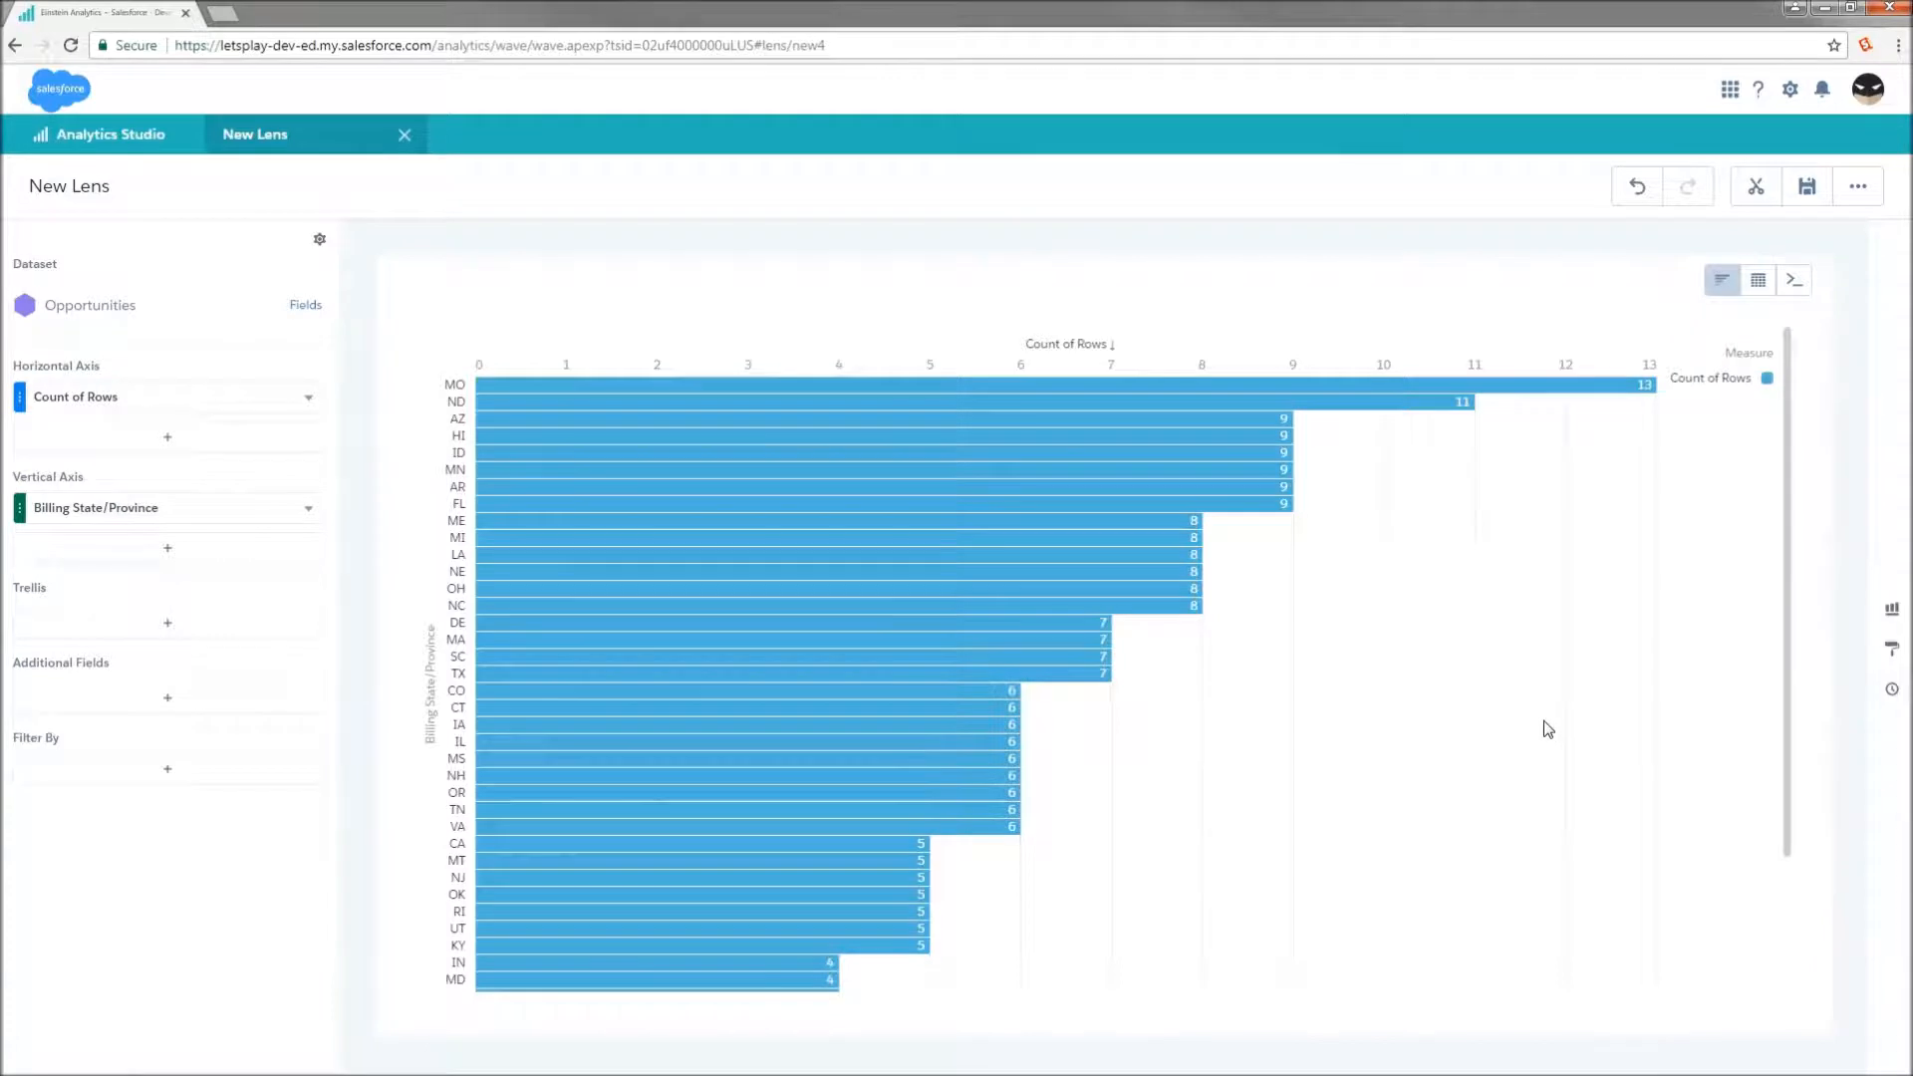
# Step: In the lens's SAQL query, wrap the generated 'Account.BillingState' field in coalesce() with "NA" as the fallback, and run the query
pyautogui.click(1795, 280)
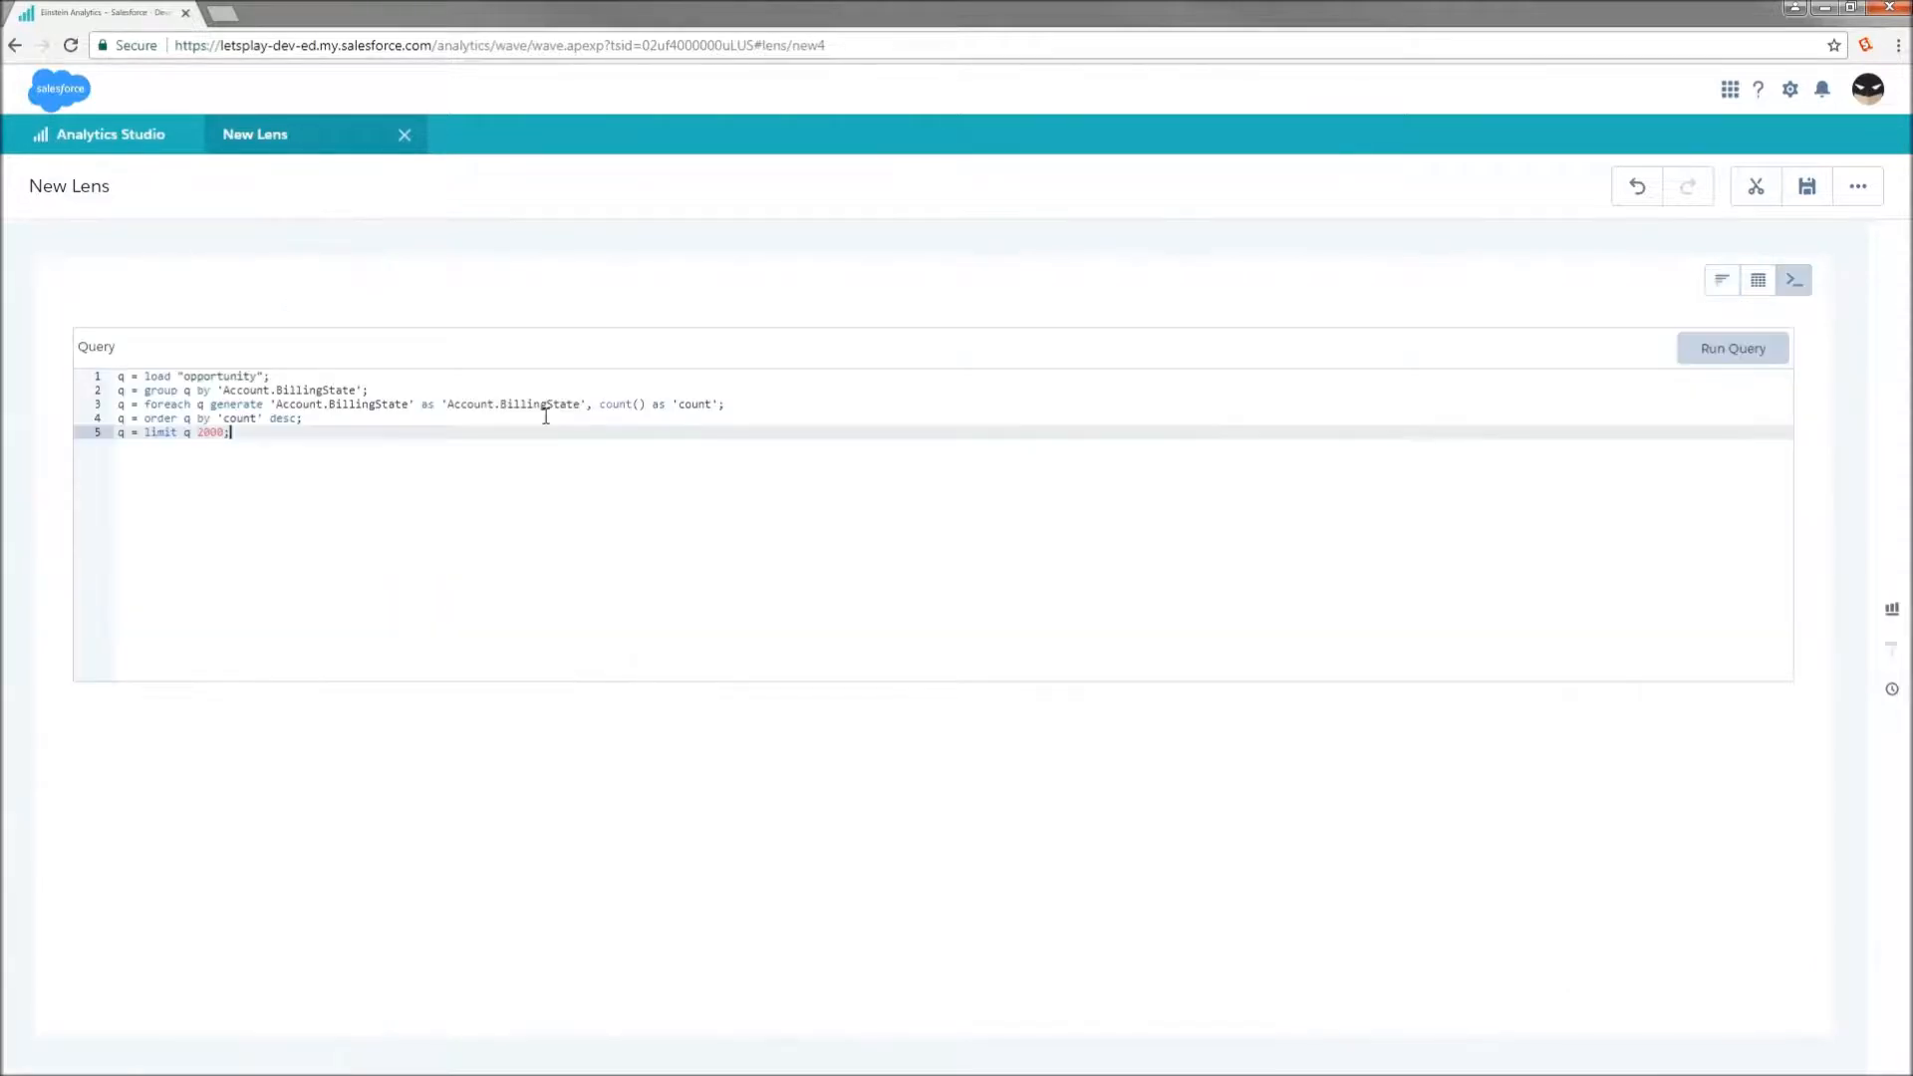
pyautogui.click(269, 406)
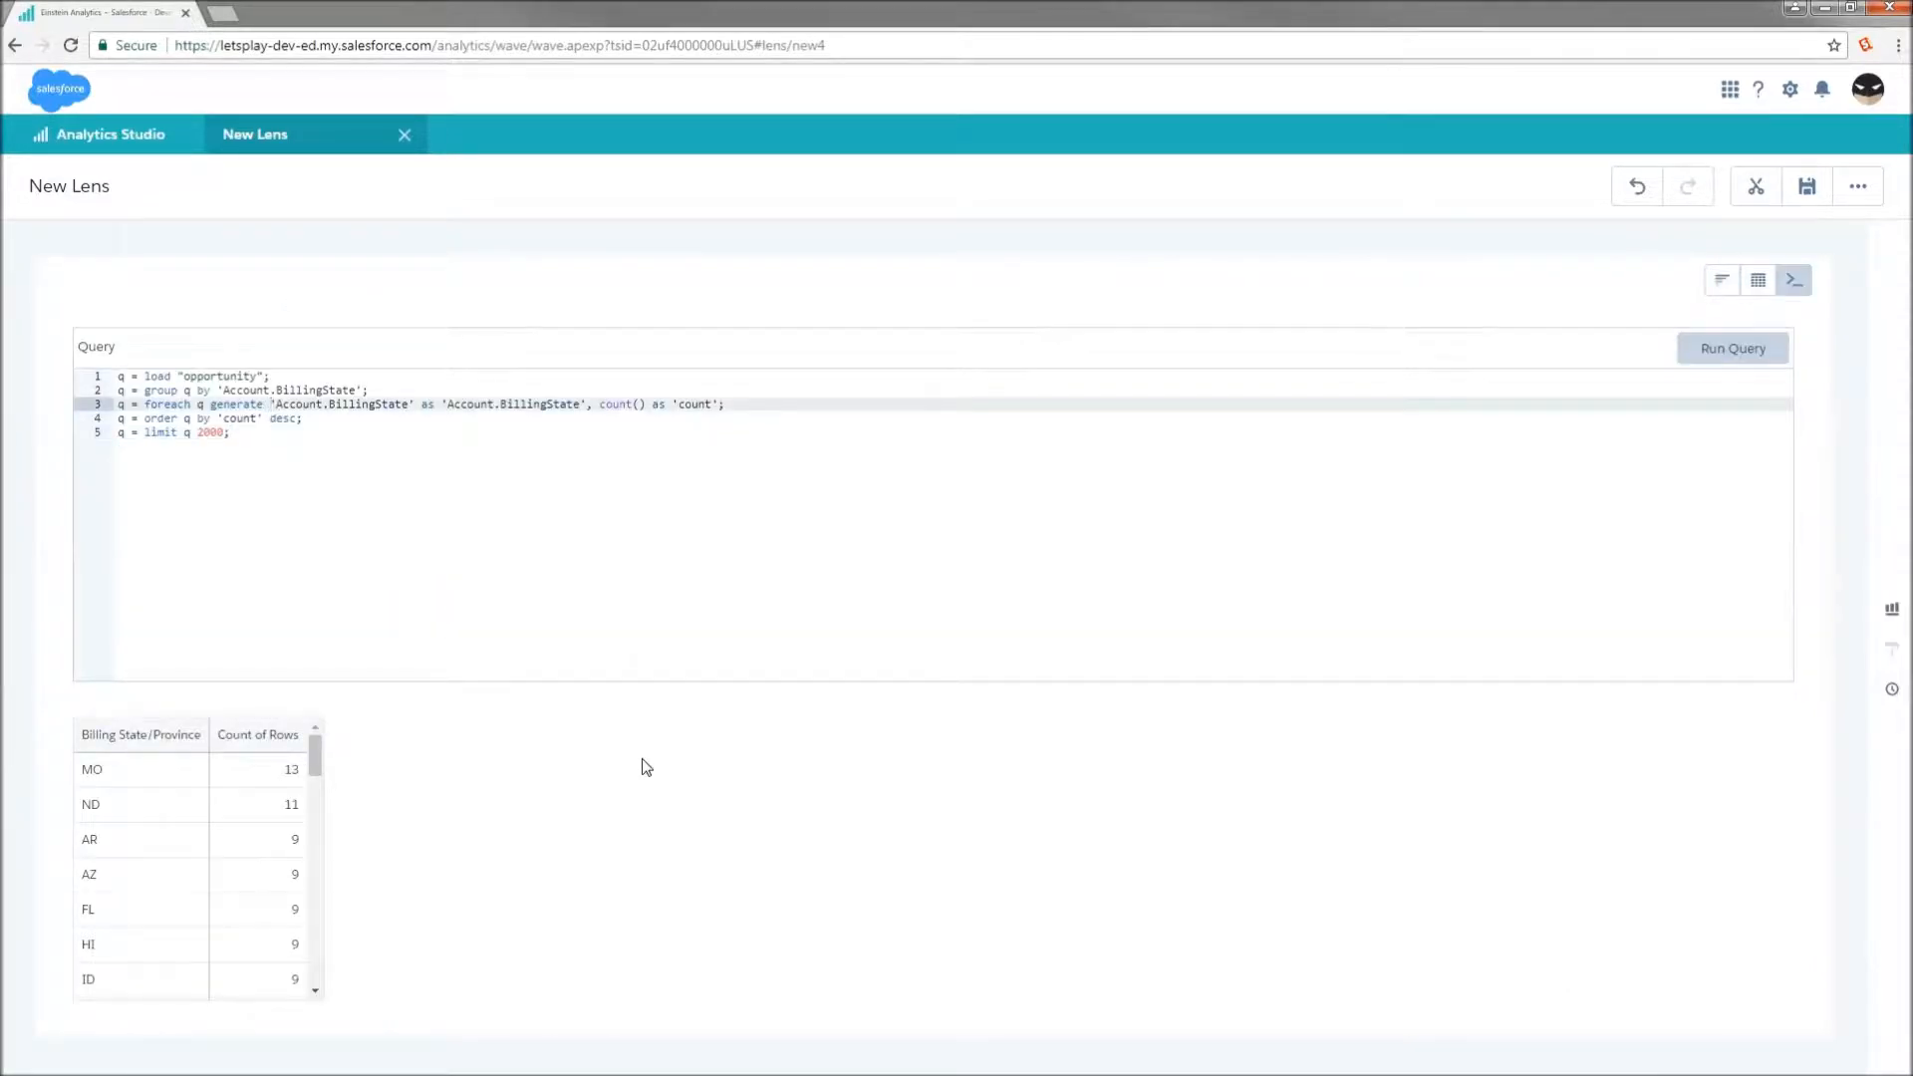
pyautogui.write('coalesce')
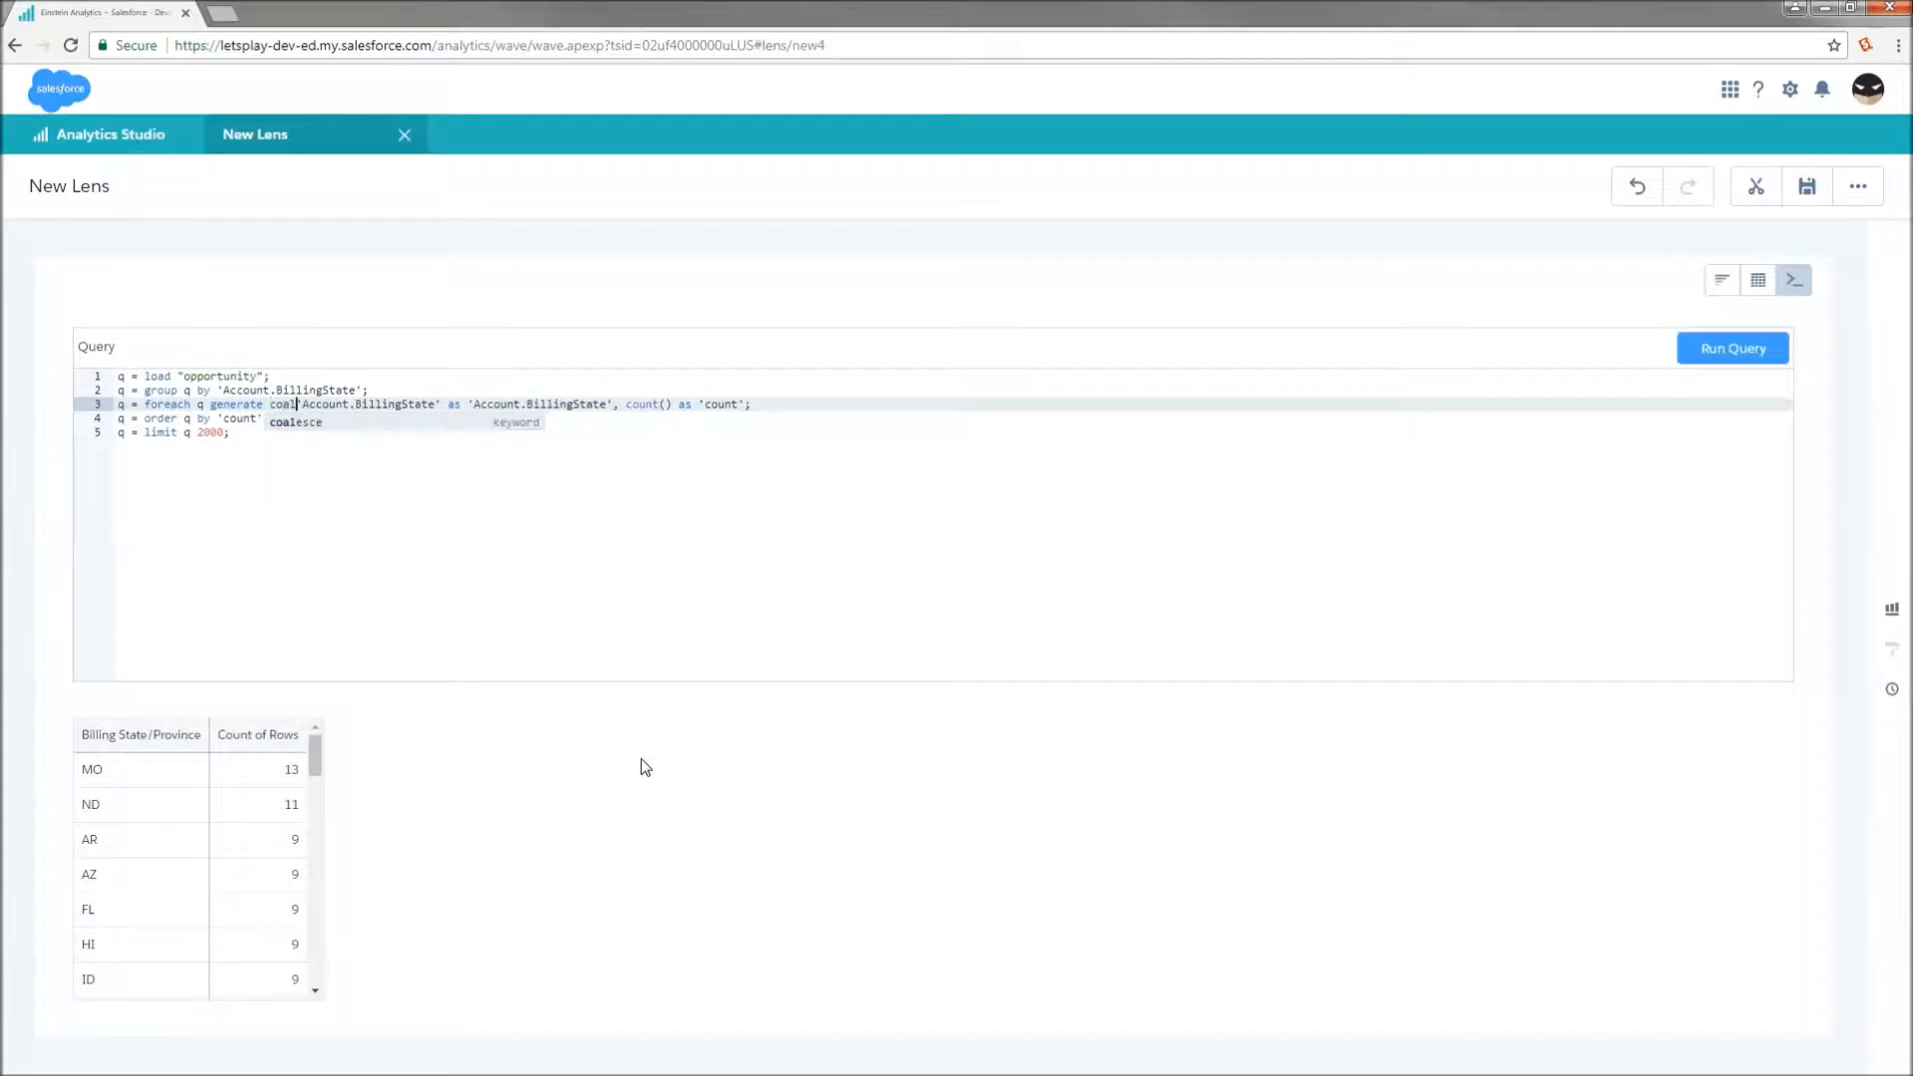
pyautogui.write('(')
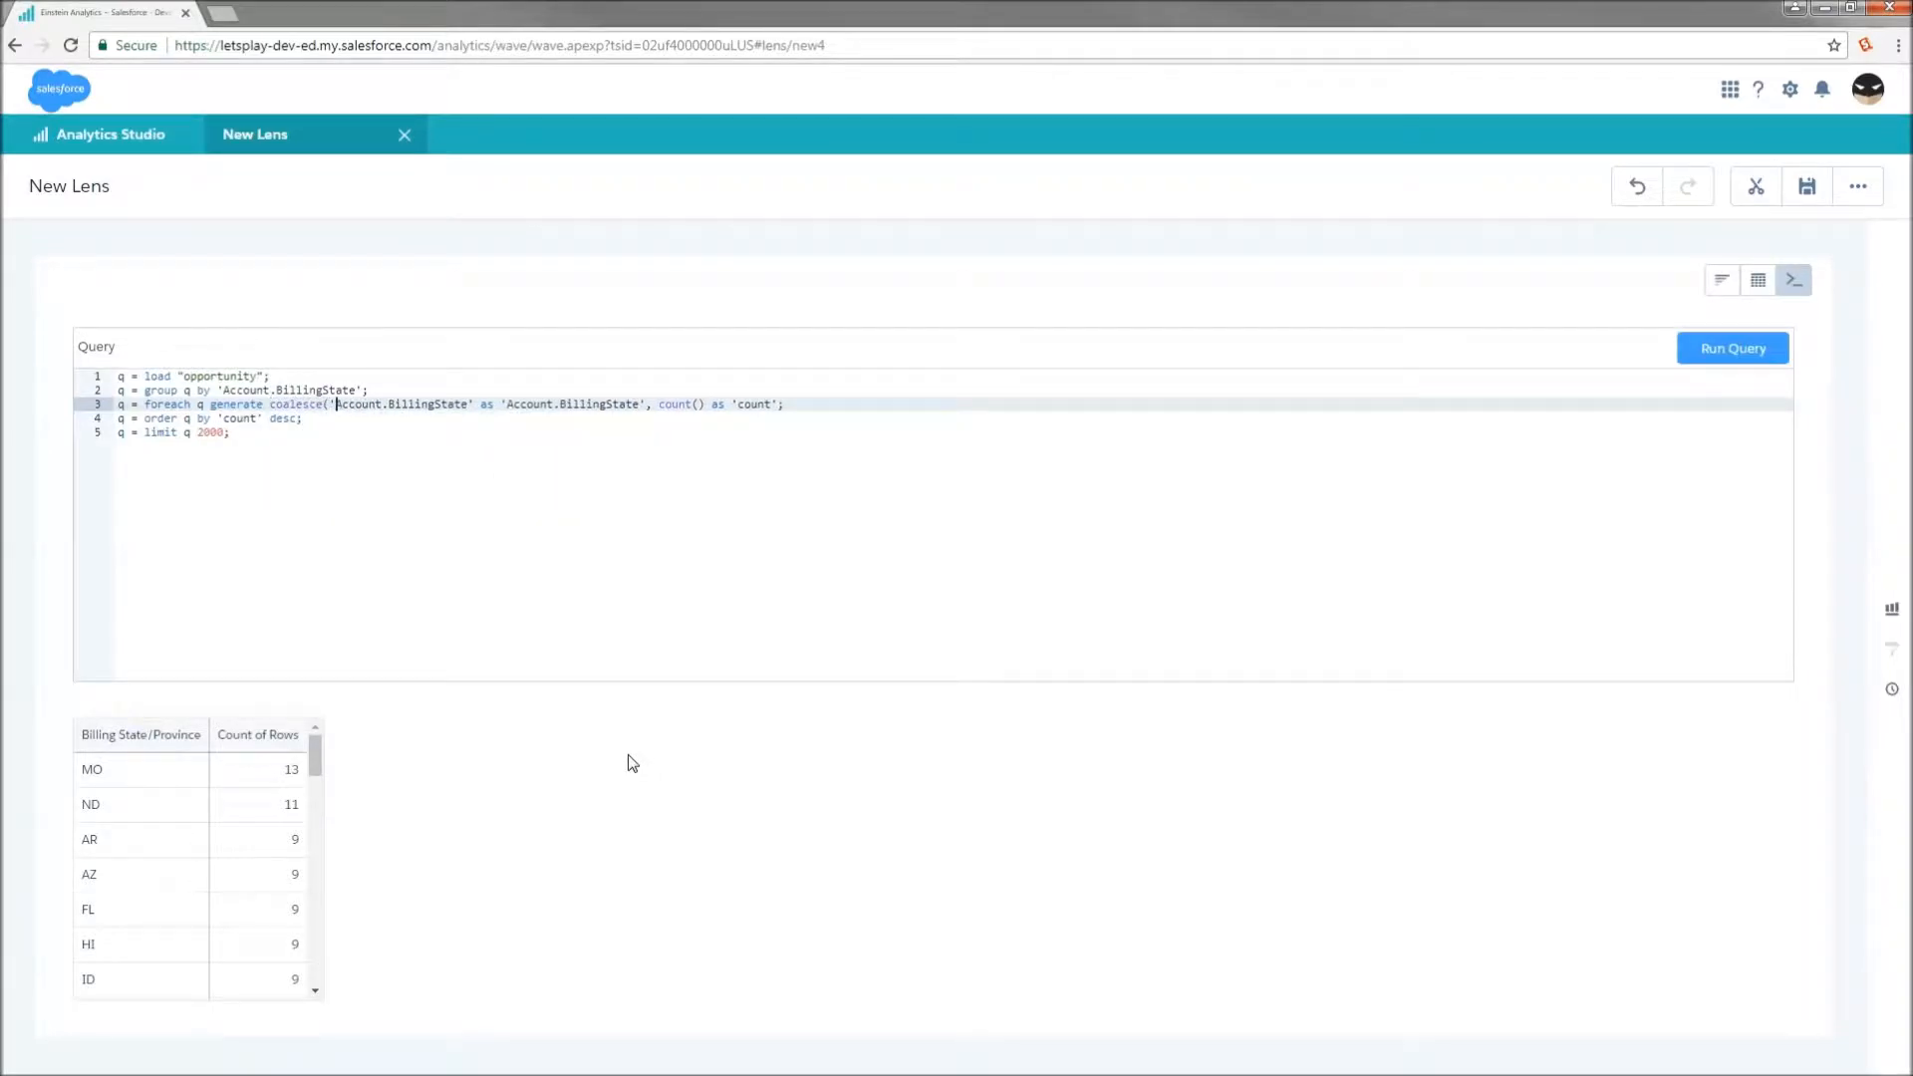
pyautogui.press('Left')
pyautogui.press('Left')
pyautogui.press('Left')
pyautogui.write(',"NA"')
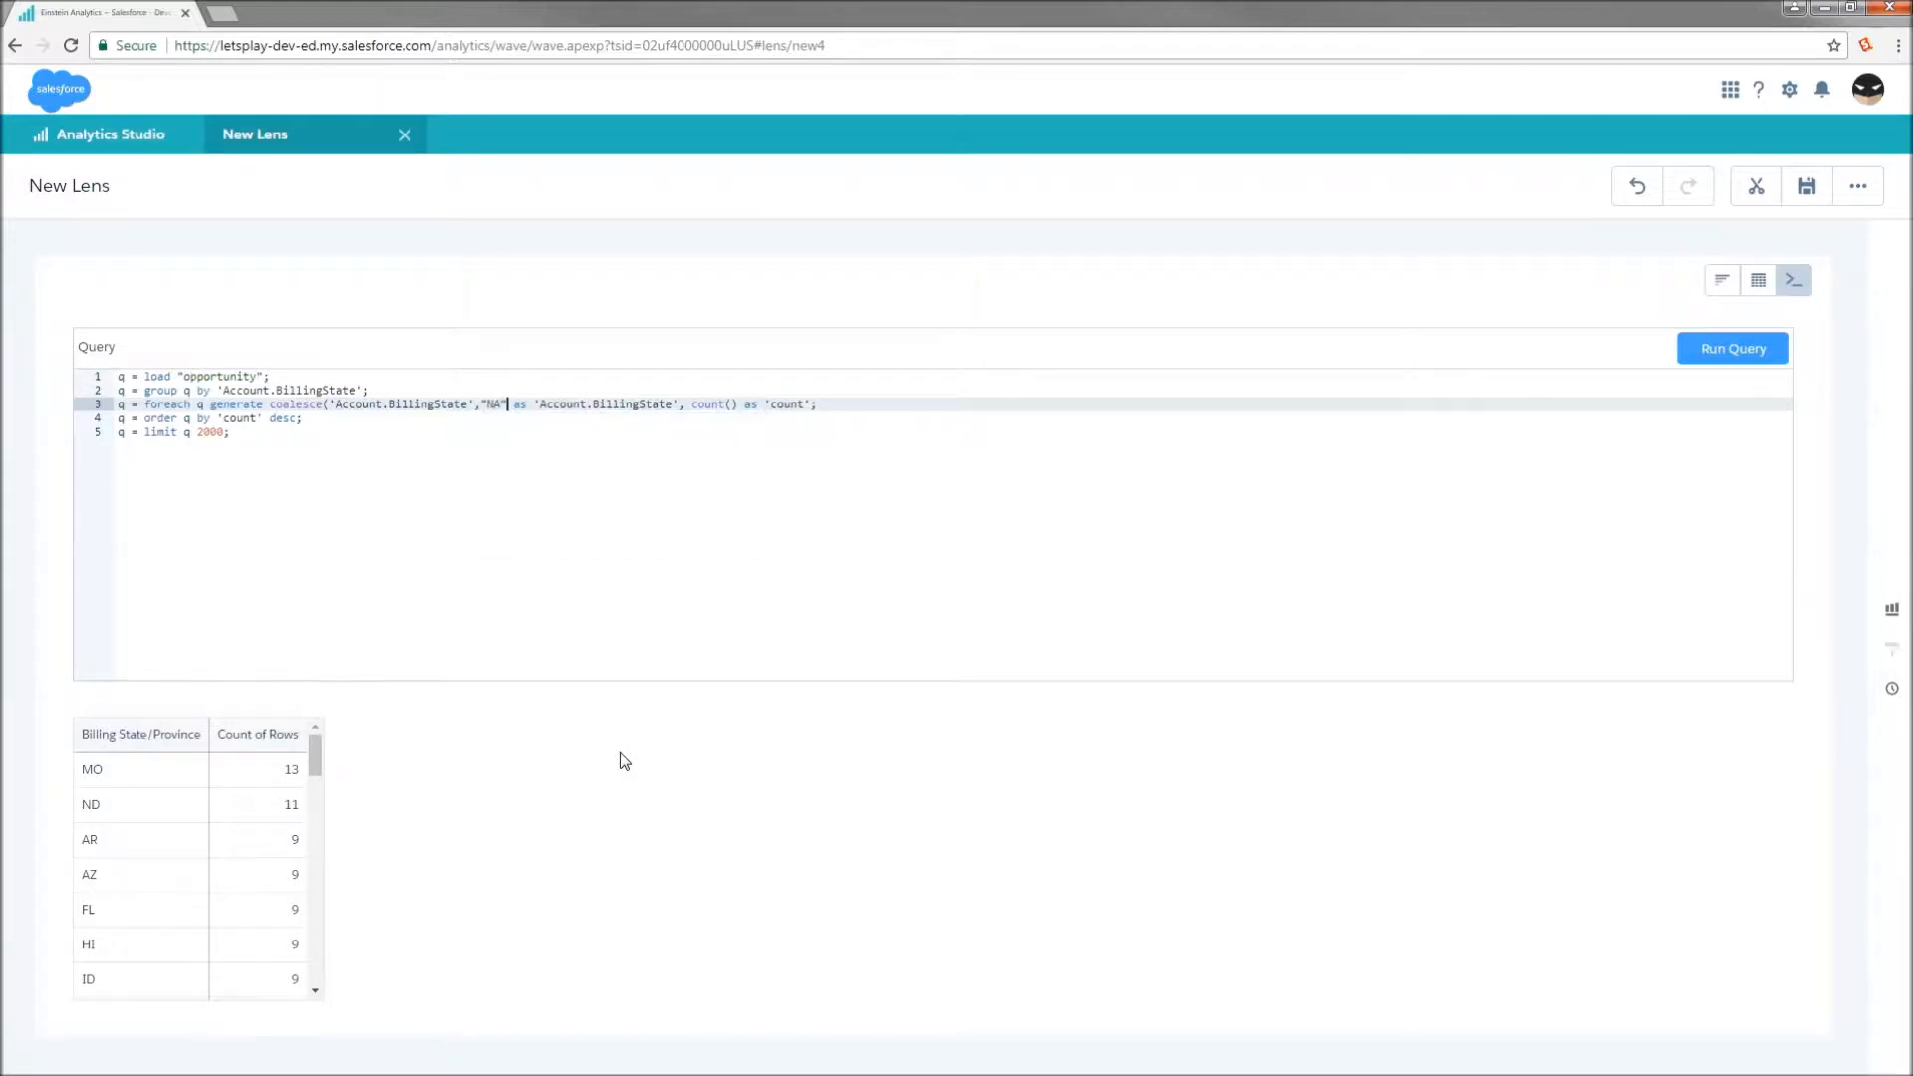
pyautogui.write(')')
pyautogui.click(1734, 351)
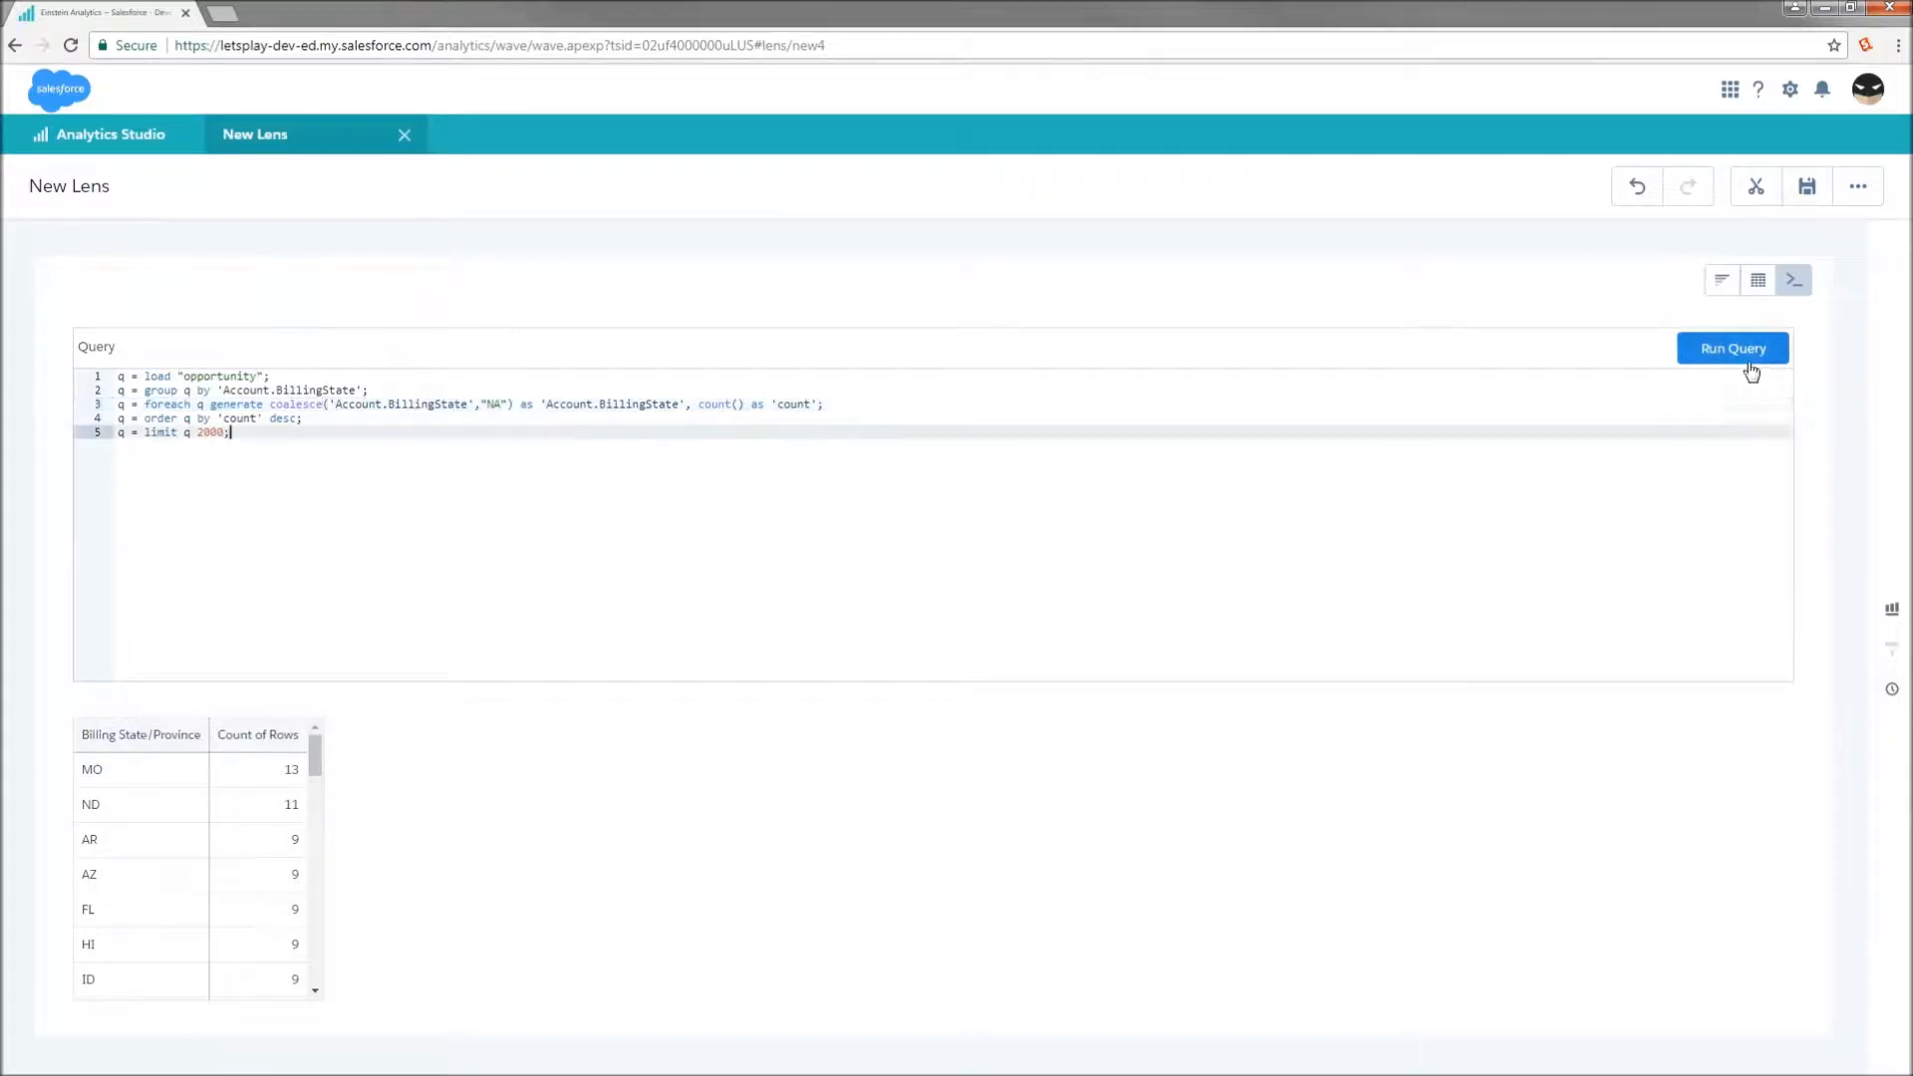
# Step: View the query result as a bar chart and return to the SAQL editor
pyautogui.click(1722, 281)
pyautogui.click(1286, 343)
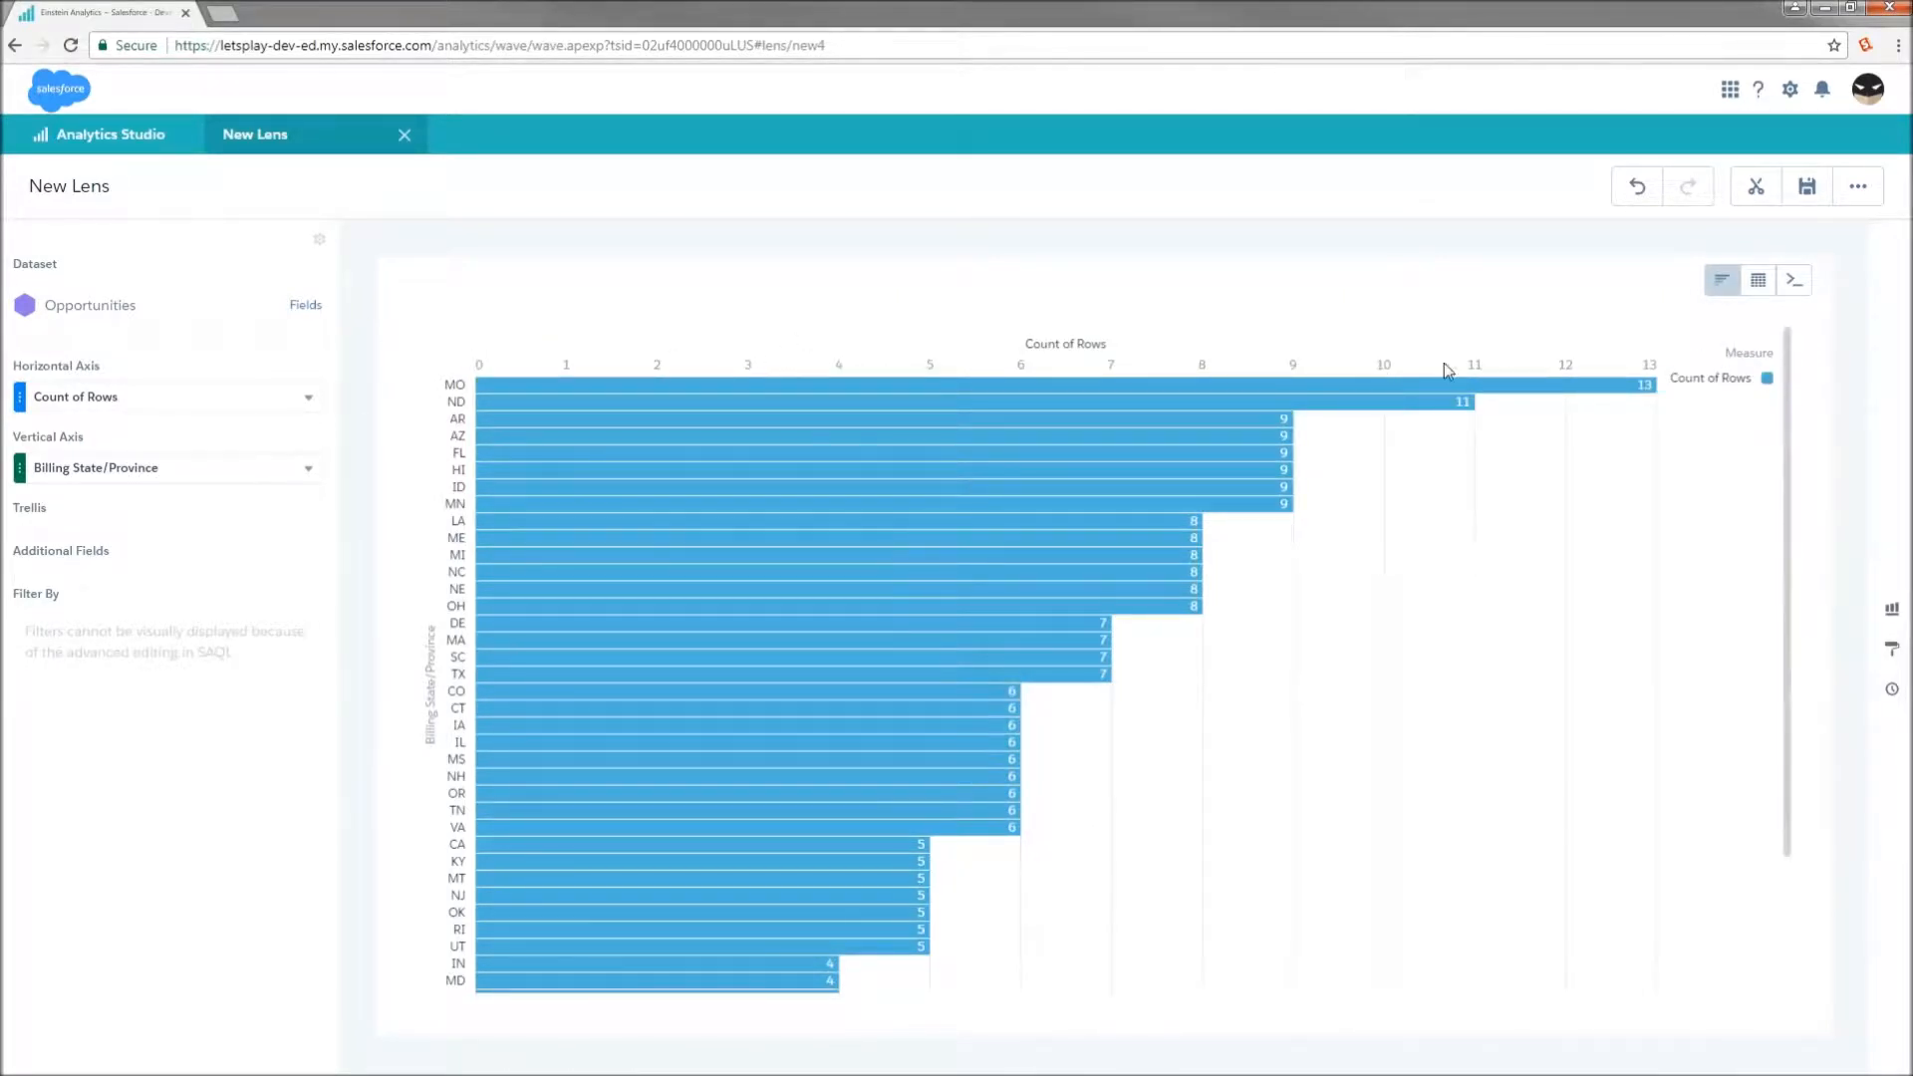
pyautogui.click(1796, 289)
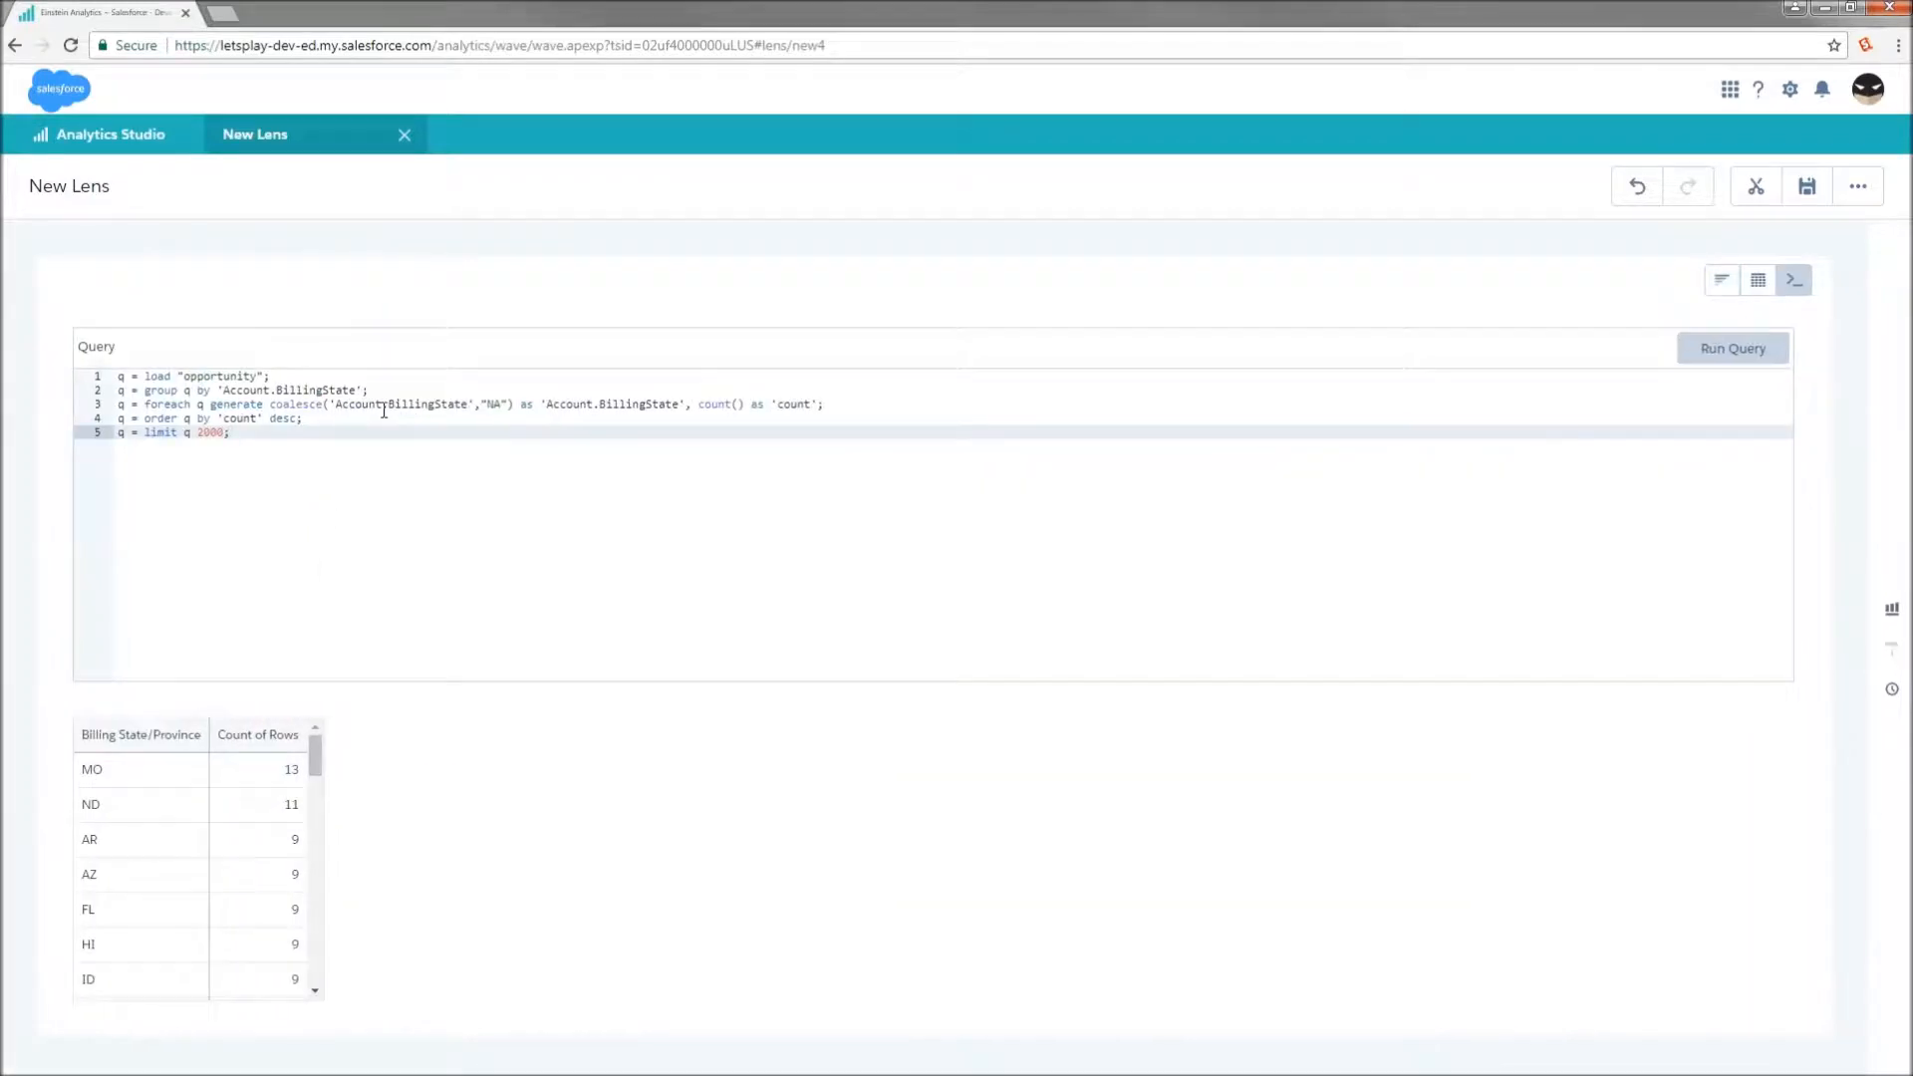
# Step: Move the statement grouping q by 'Account.BillingState' below the foreach statement that contains coalesce() in the SAQL query
pyautogui.moveTo(384, 390); pyautogui.dragTo(100, 395)
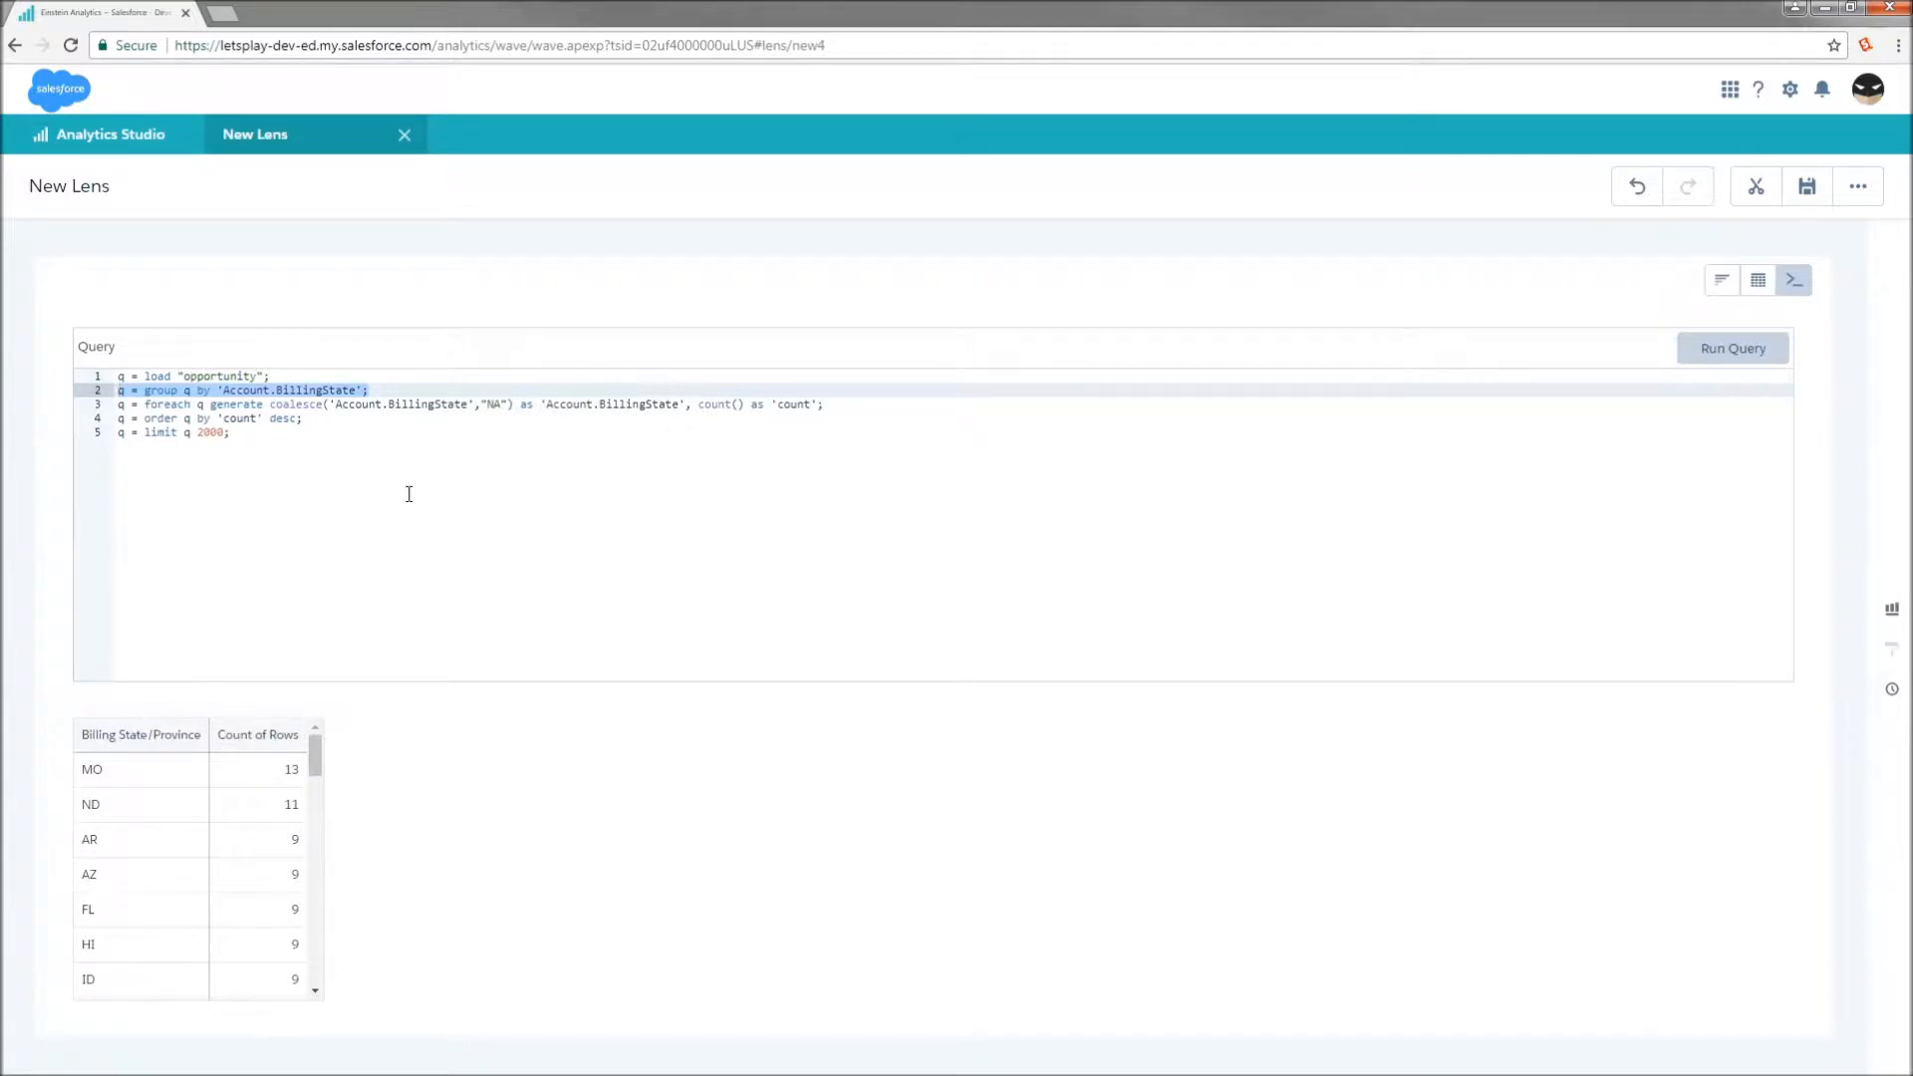
pyautogui.press('Delete')
pyautogui.click(843, 418)
pyautogui.click(907, 404)
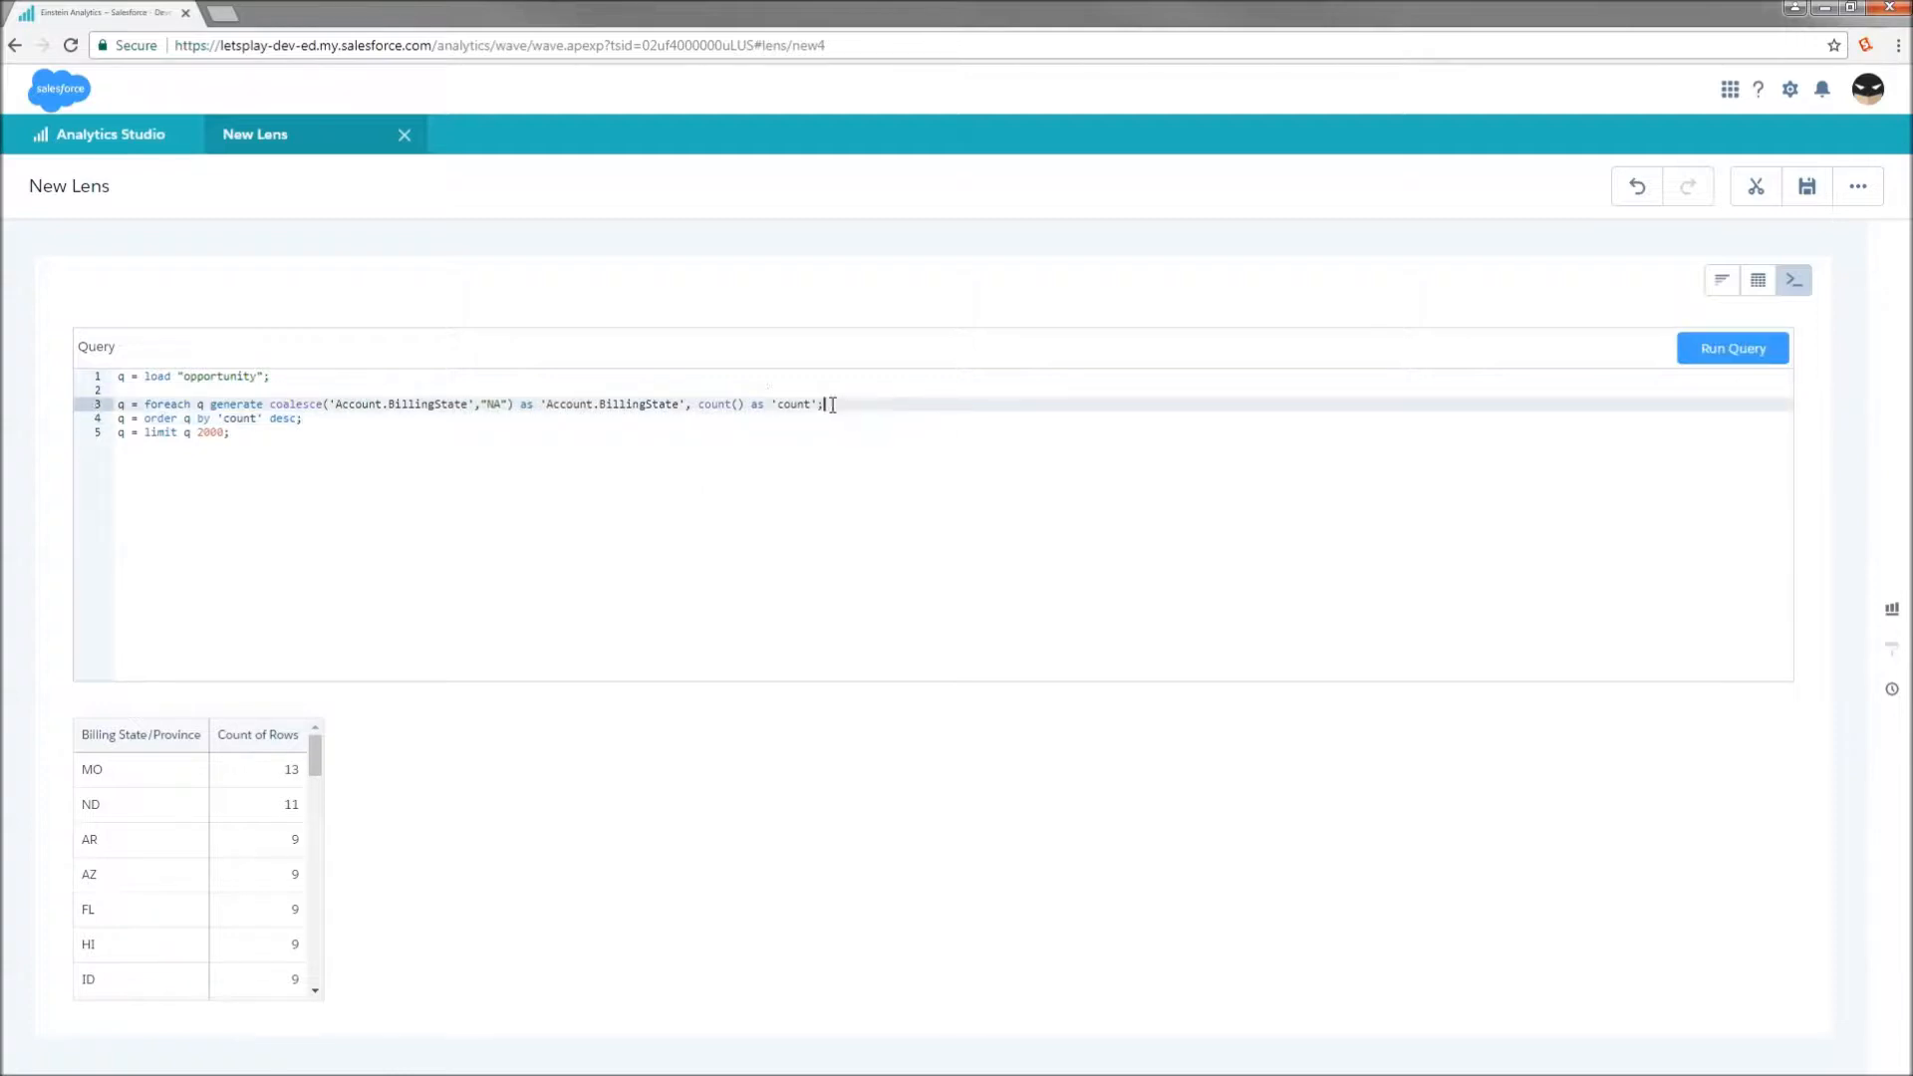
pyautogui.press('Return')
pyautogui.write("q = group q by 'Account.BillingState';")
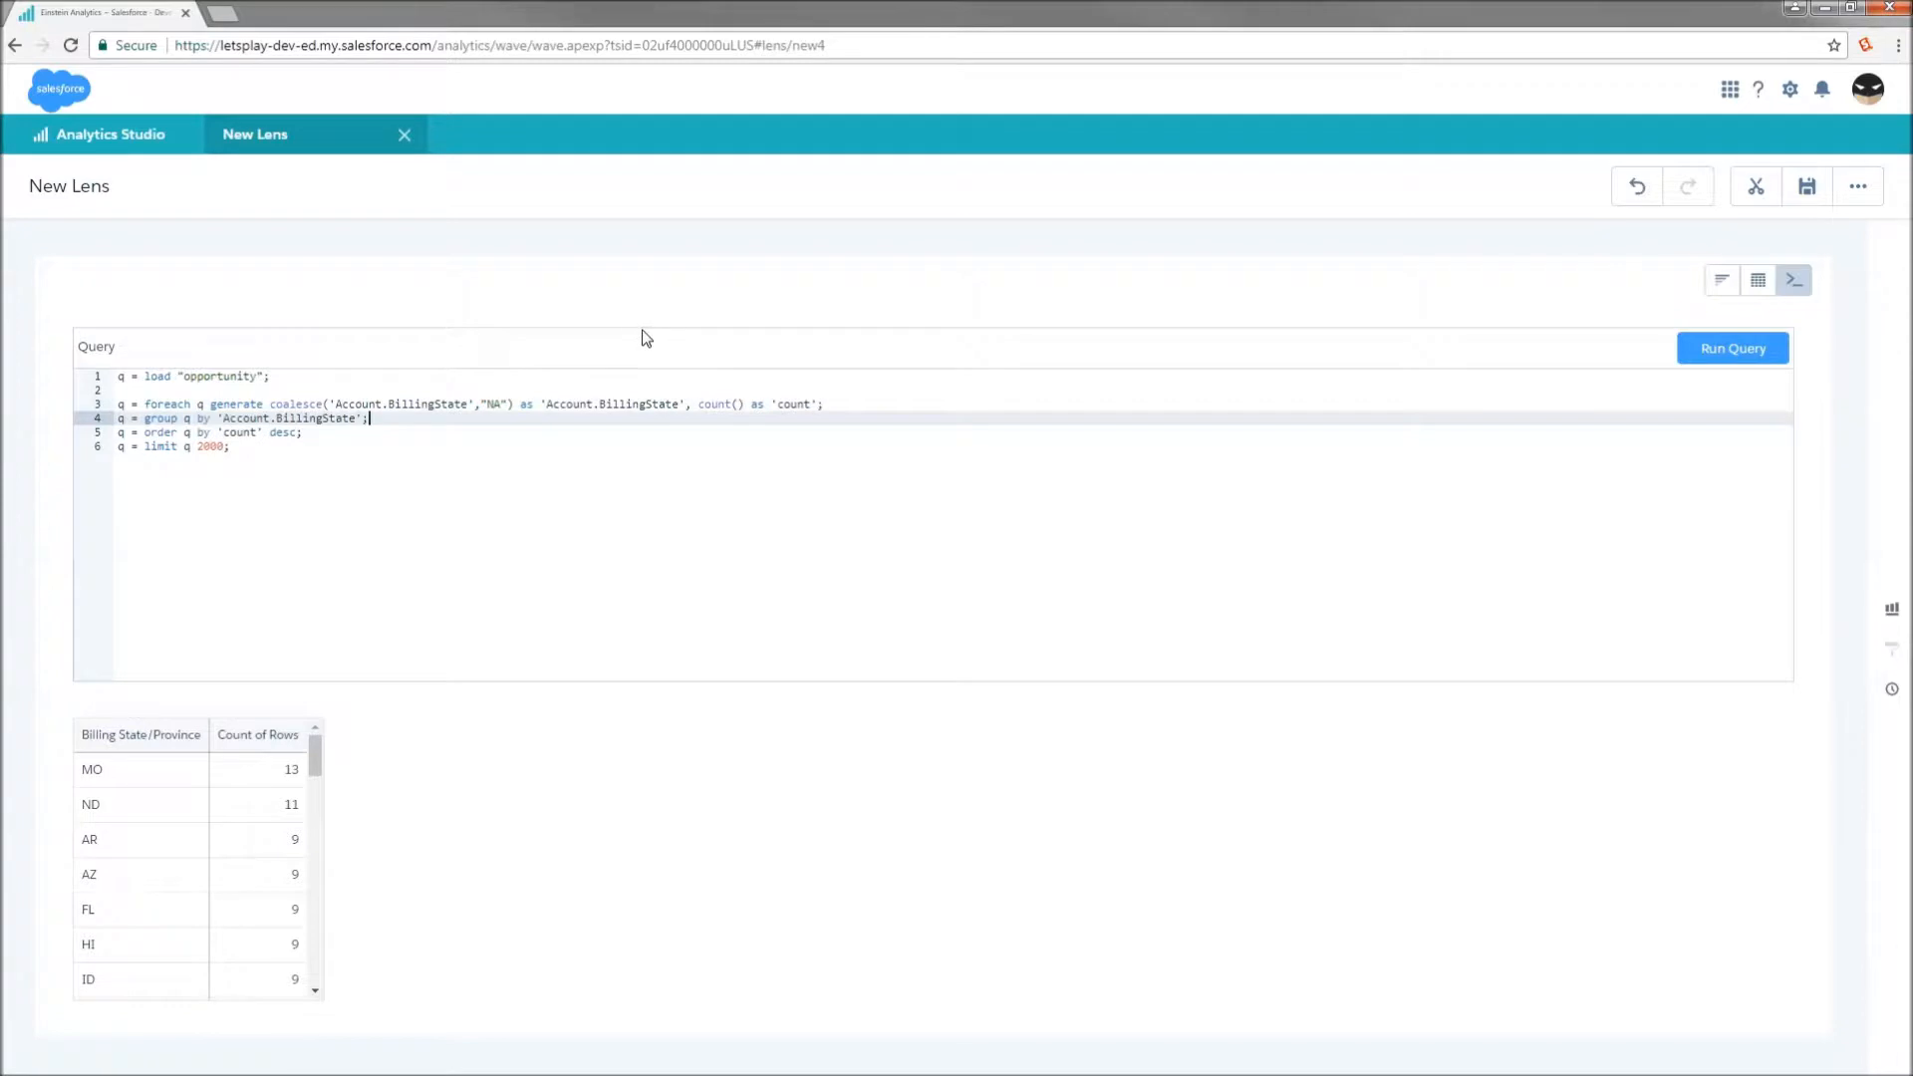
# Step: Copy the foreach statement containing coalesce() and run the reordered query
pyautogui.moveTo(839, 401); pyautogui.dragTo(120, 399)
pyautogui.hotkey('ctrl', 'c')
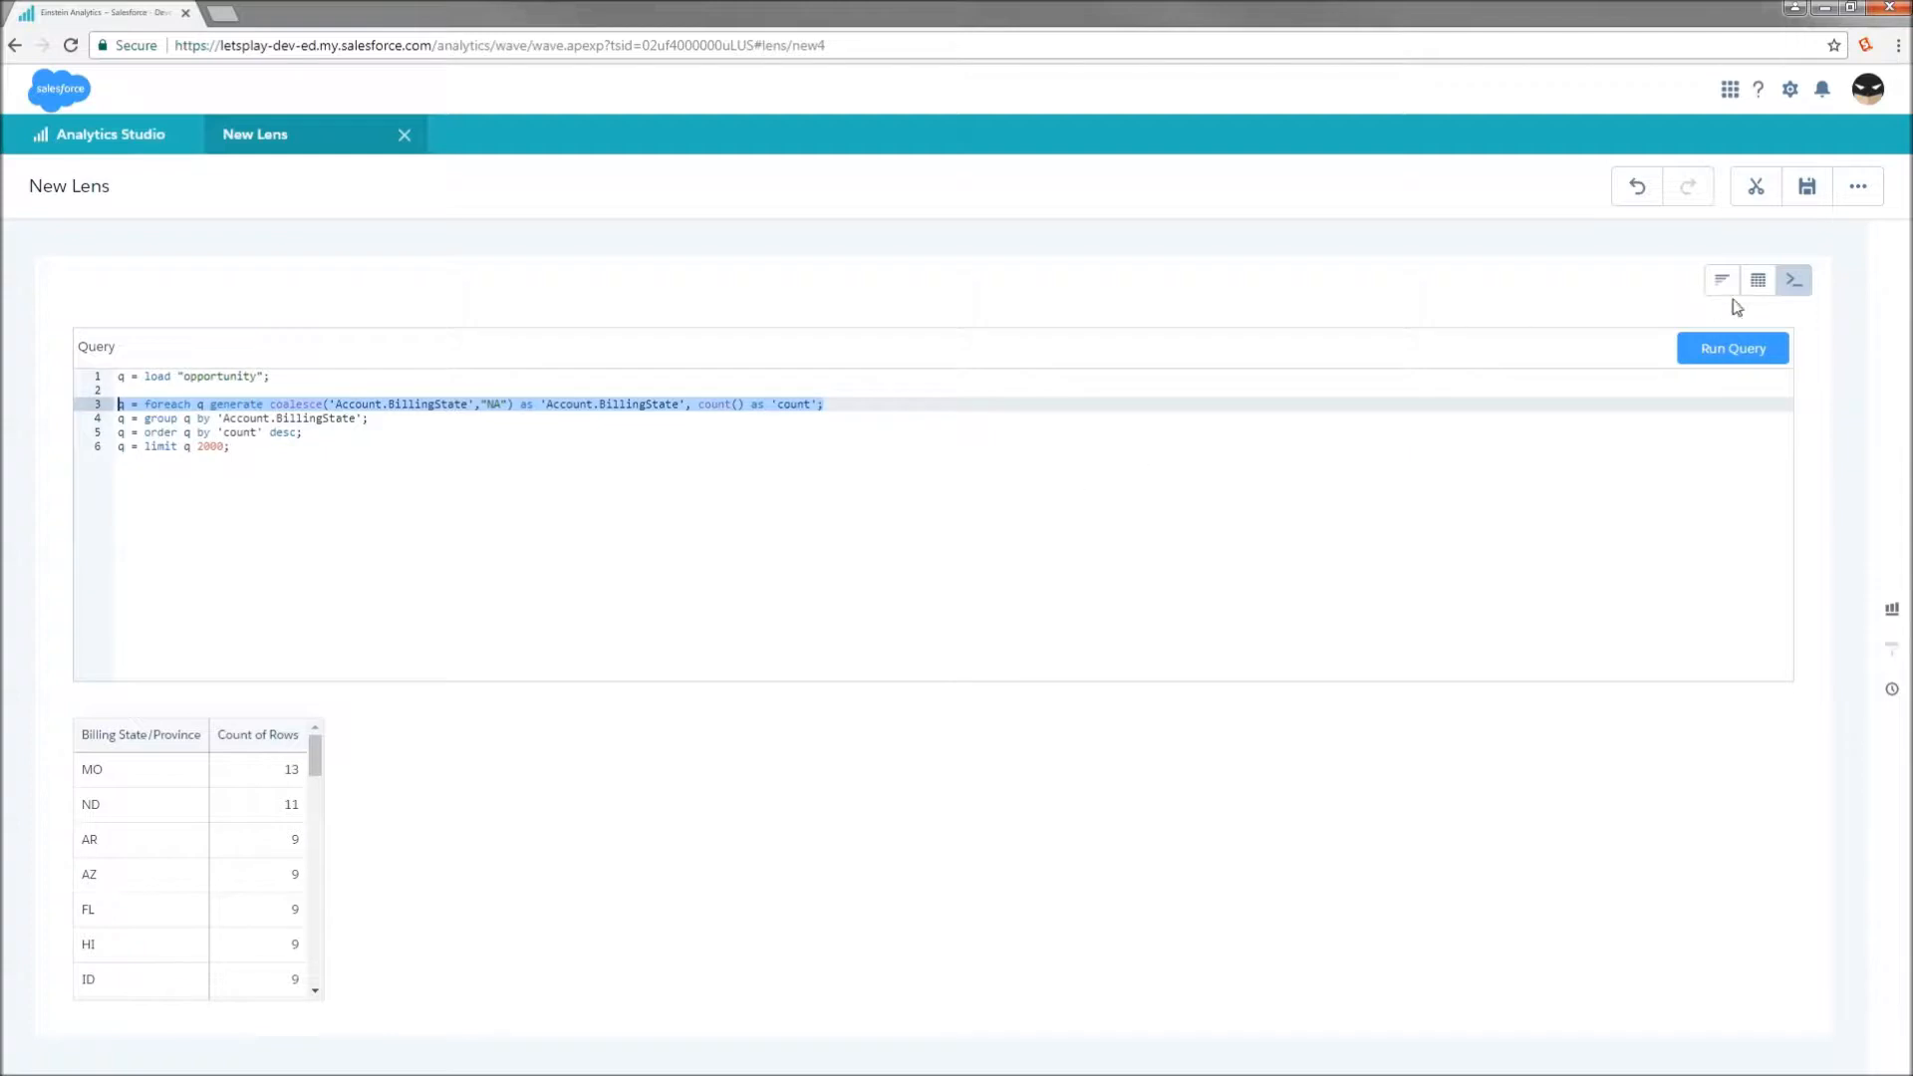
pyautogui.click(1759, 357)
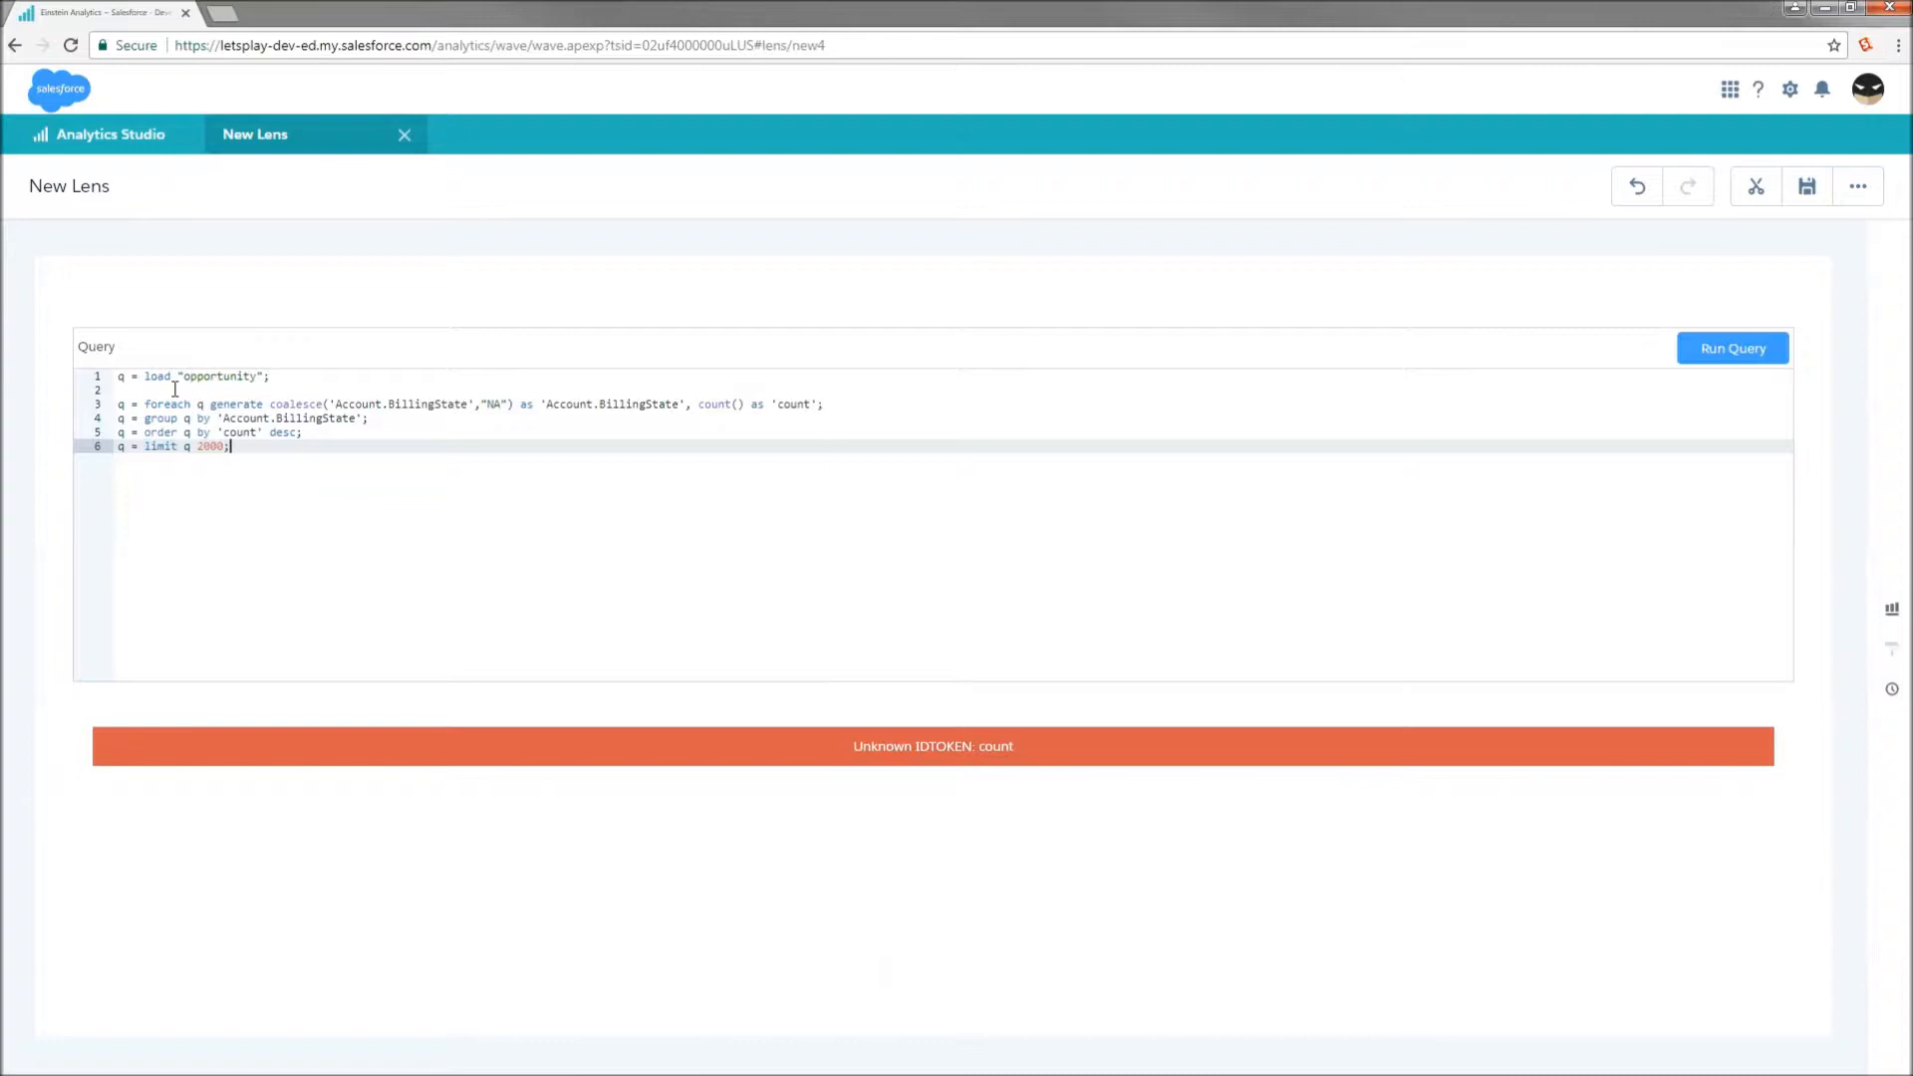
# Step: Paste the copied foreach statement after the group statement, reduce its coalesce() expression to plain 'Account.BillingState', and run the query
pyautogui.click(402, 419)
pyautogui.press('Return')
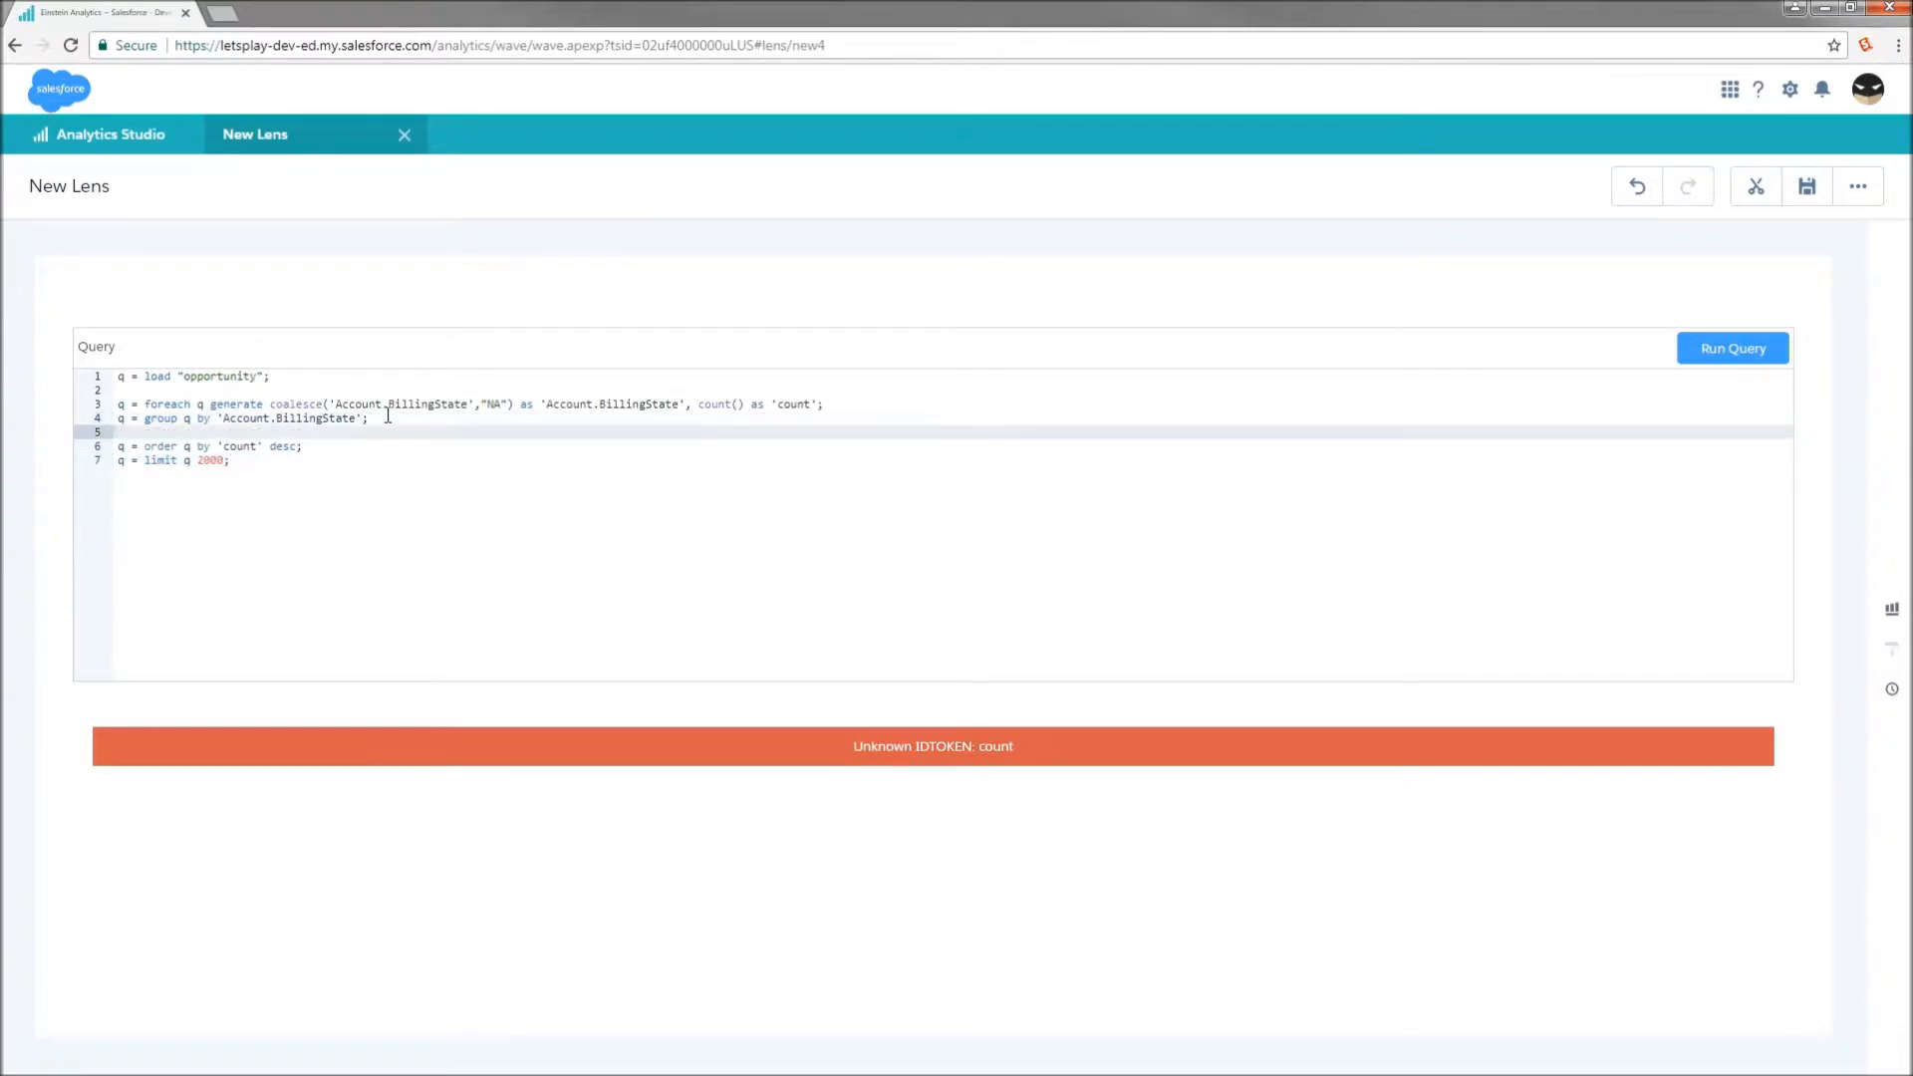
pyautogui.hotkey('ctrl', 'v')
pyautogui.moveTo(519, 426); pyautogui.dragTo(476, 438)
pyautogui.press('BackSpace')
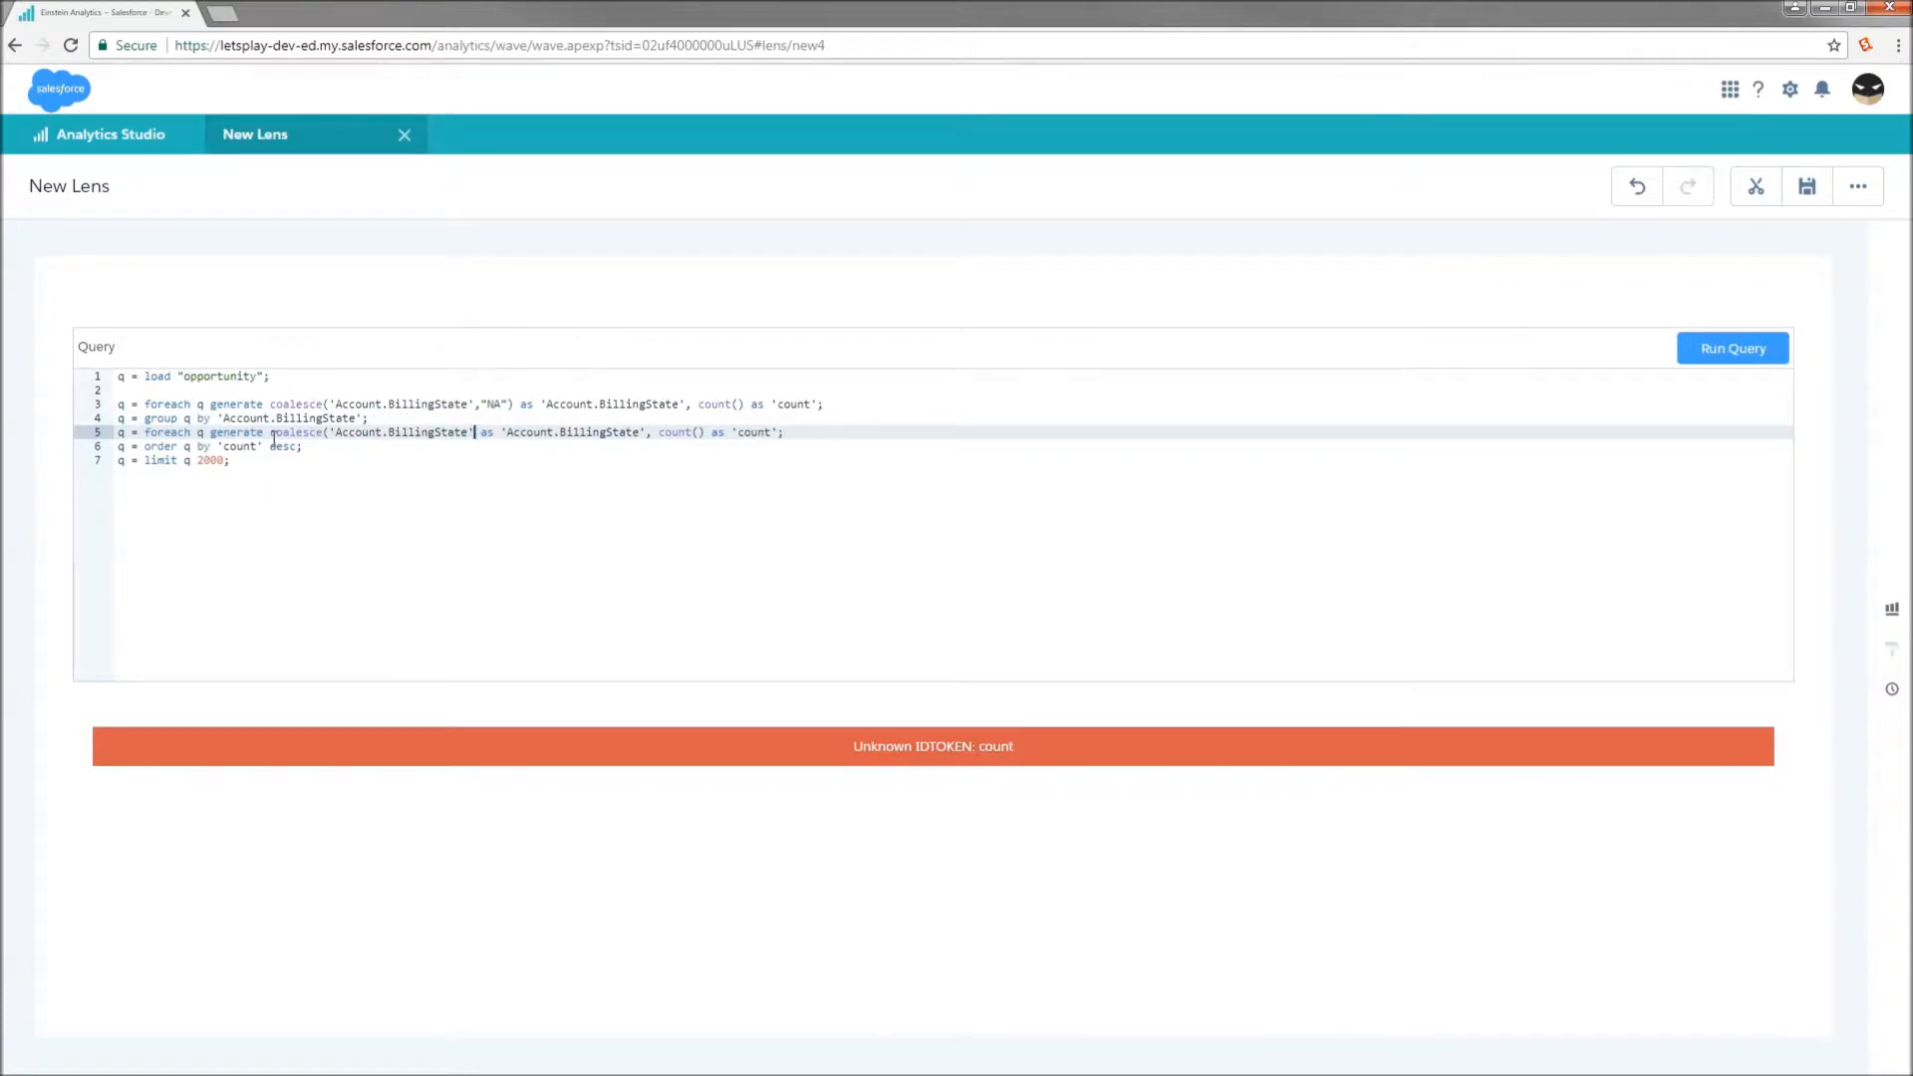
pyautogui.moveTo(328, 433); pyautogui.dragTo(269, 435)
pyautogui.press('BackSpace')
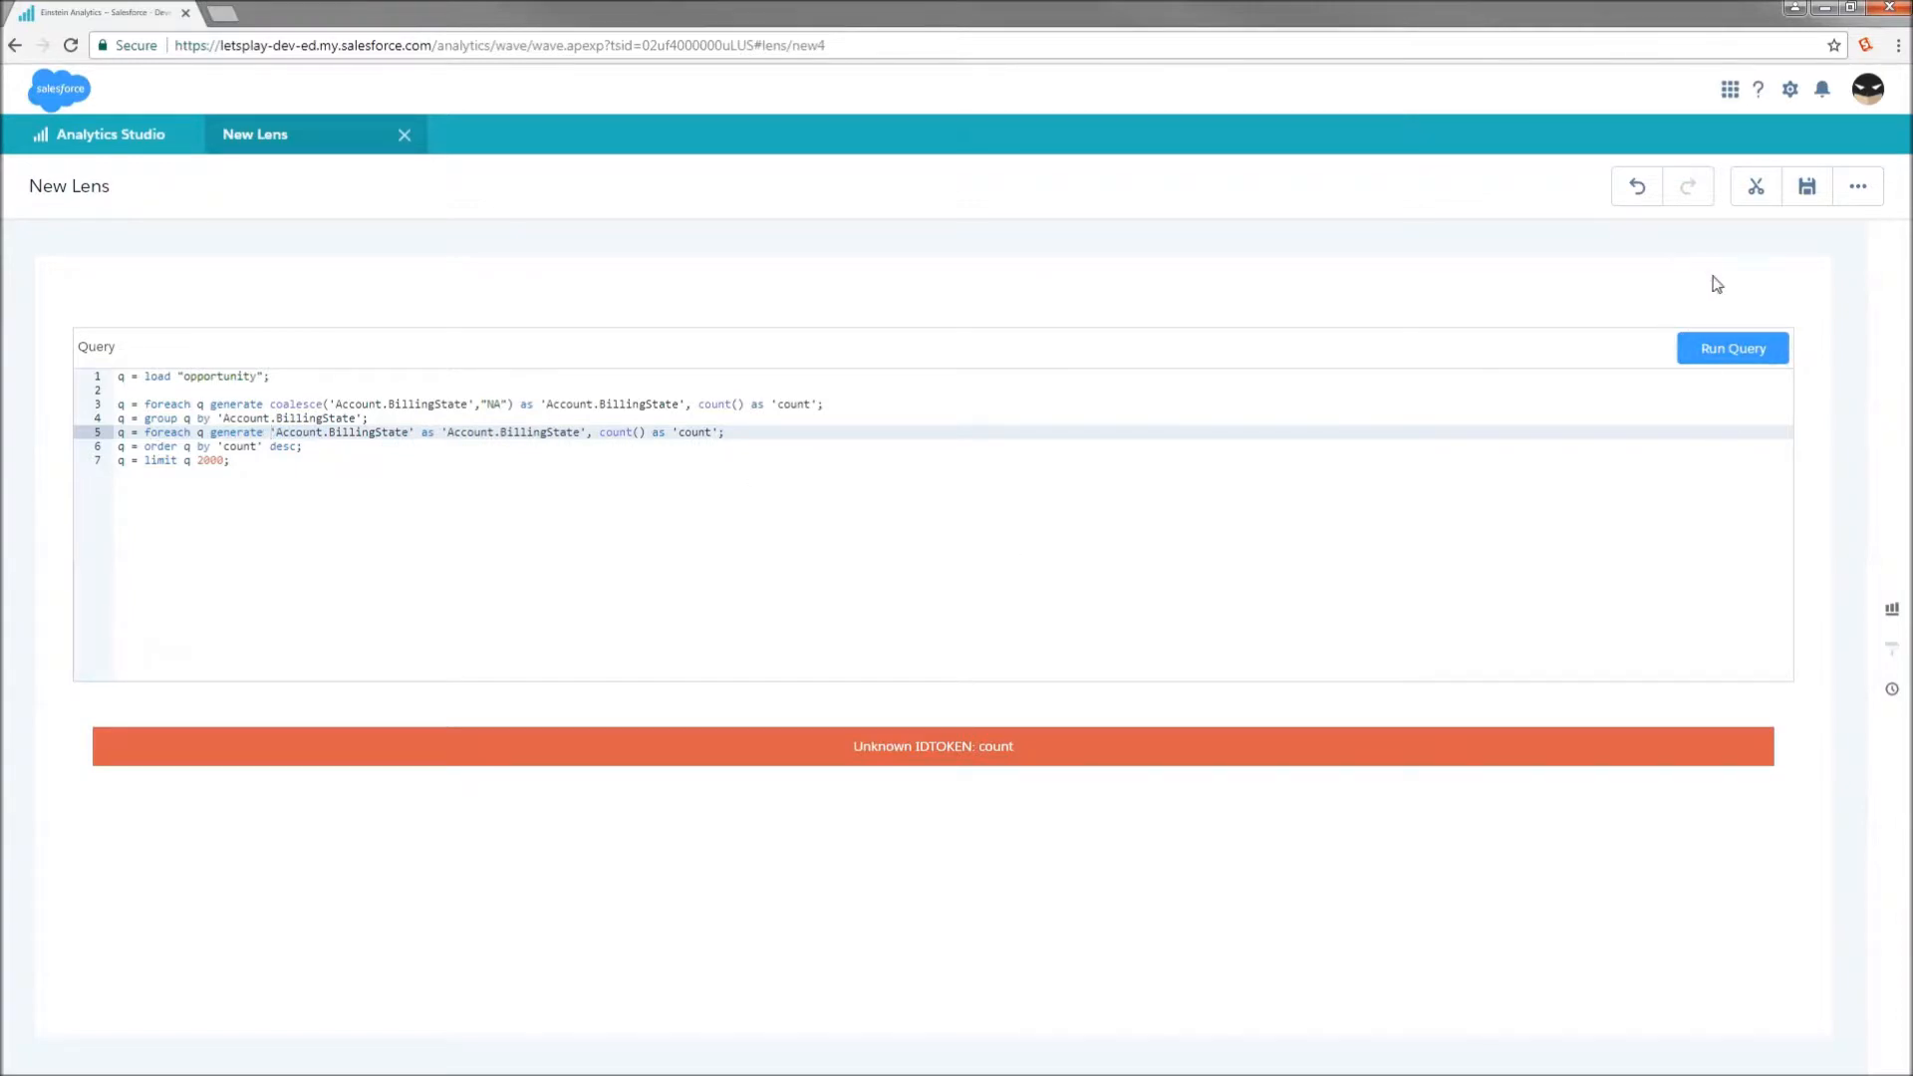
pyautogui.click(1736, 357)
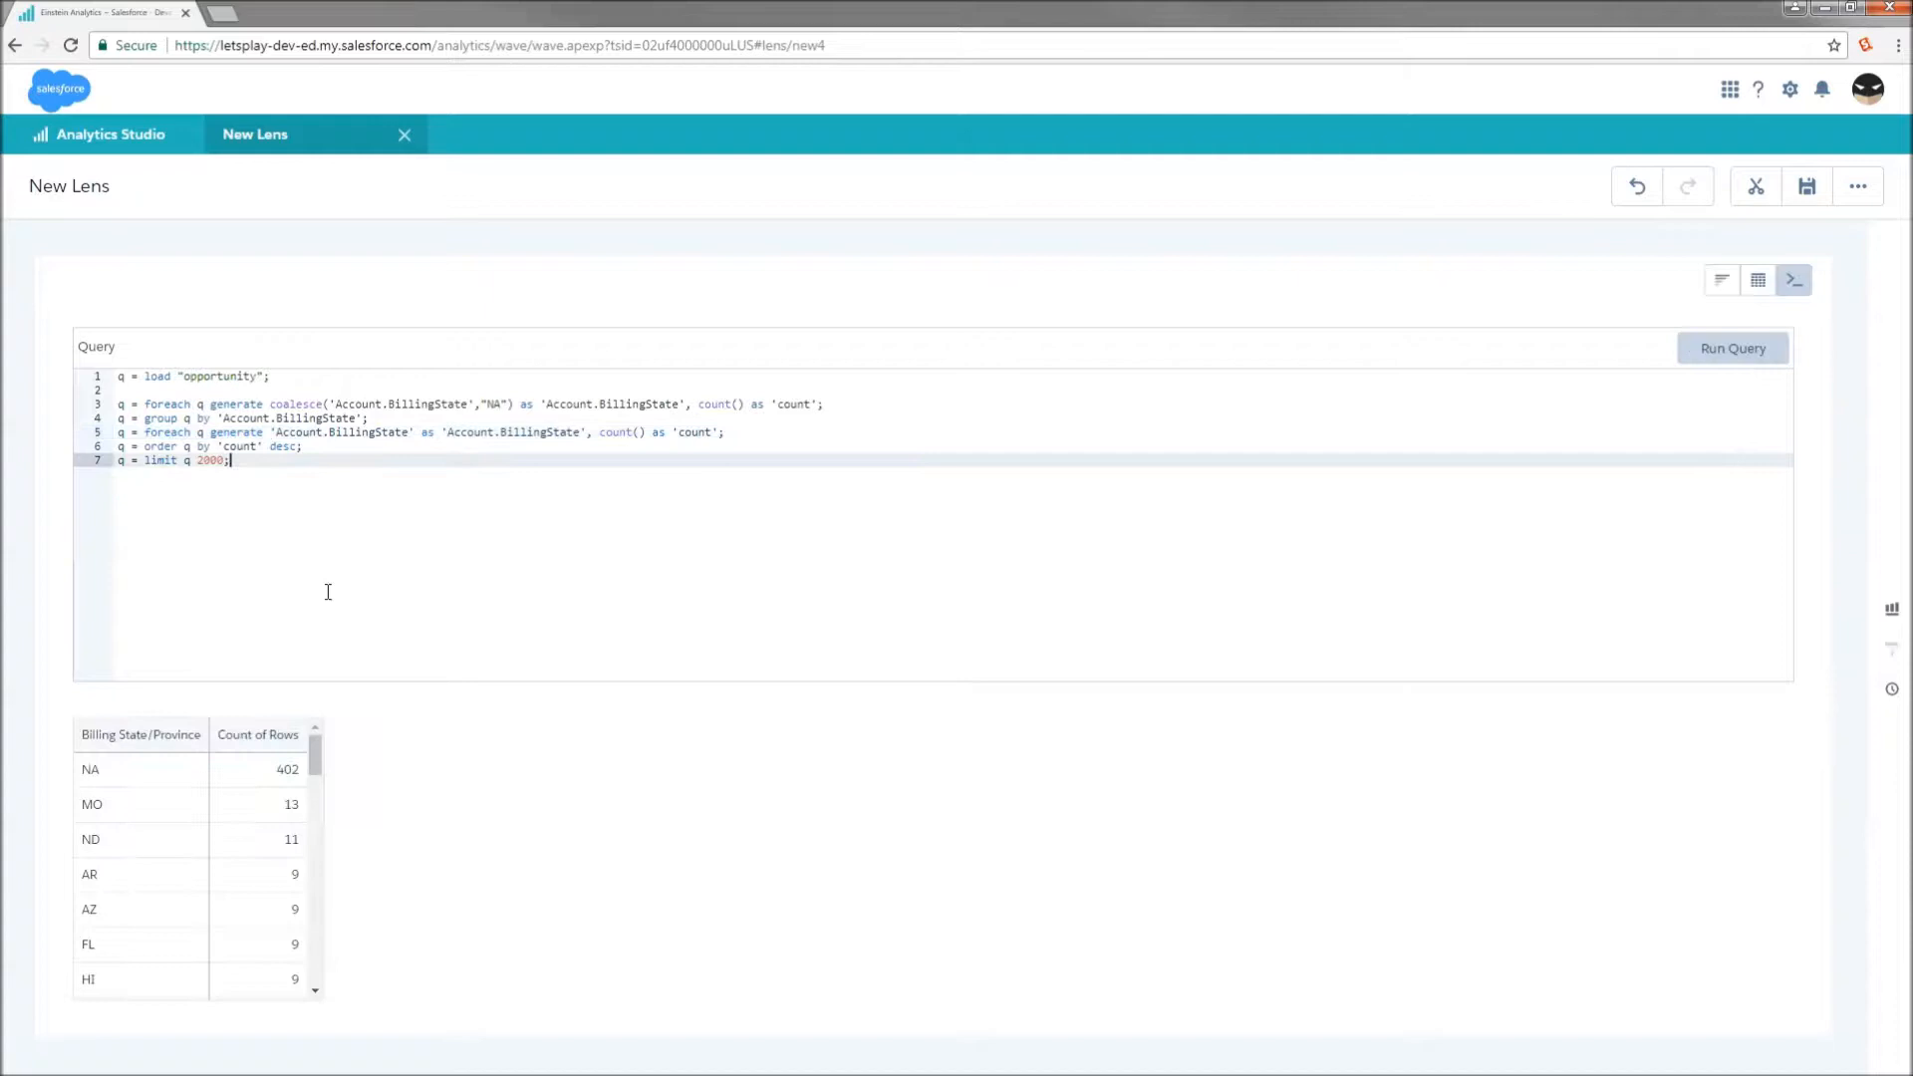
# Step: Review the second foreach statement, then display the query result as a bar chart and inspect the NA and MO bars
pyautogui.moveTo(145, 434); pyautogui.dragTo(719, 435)
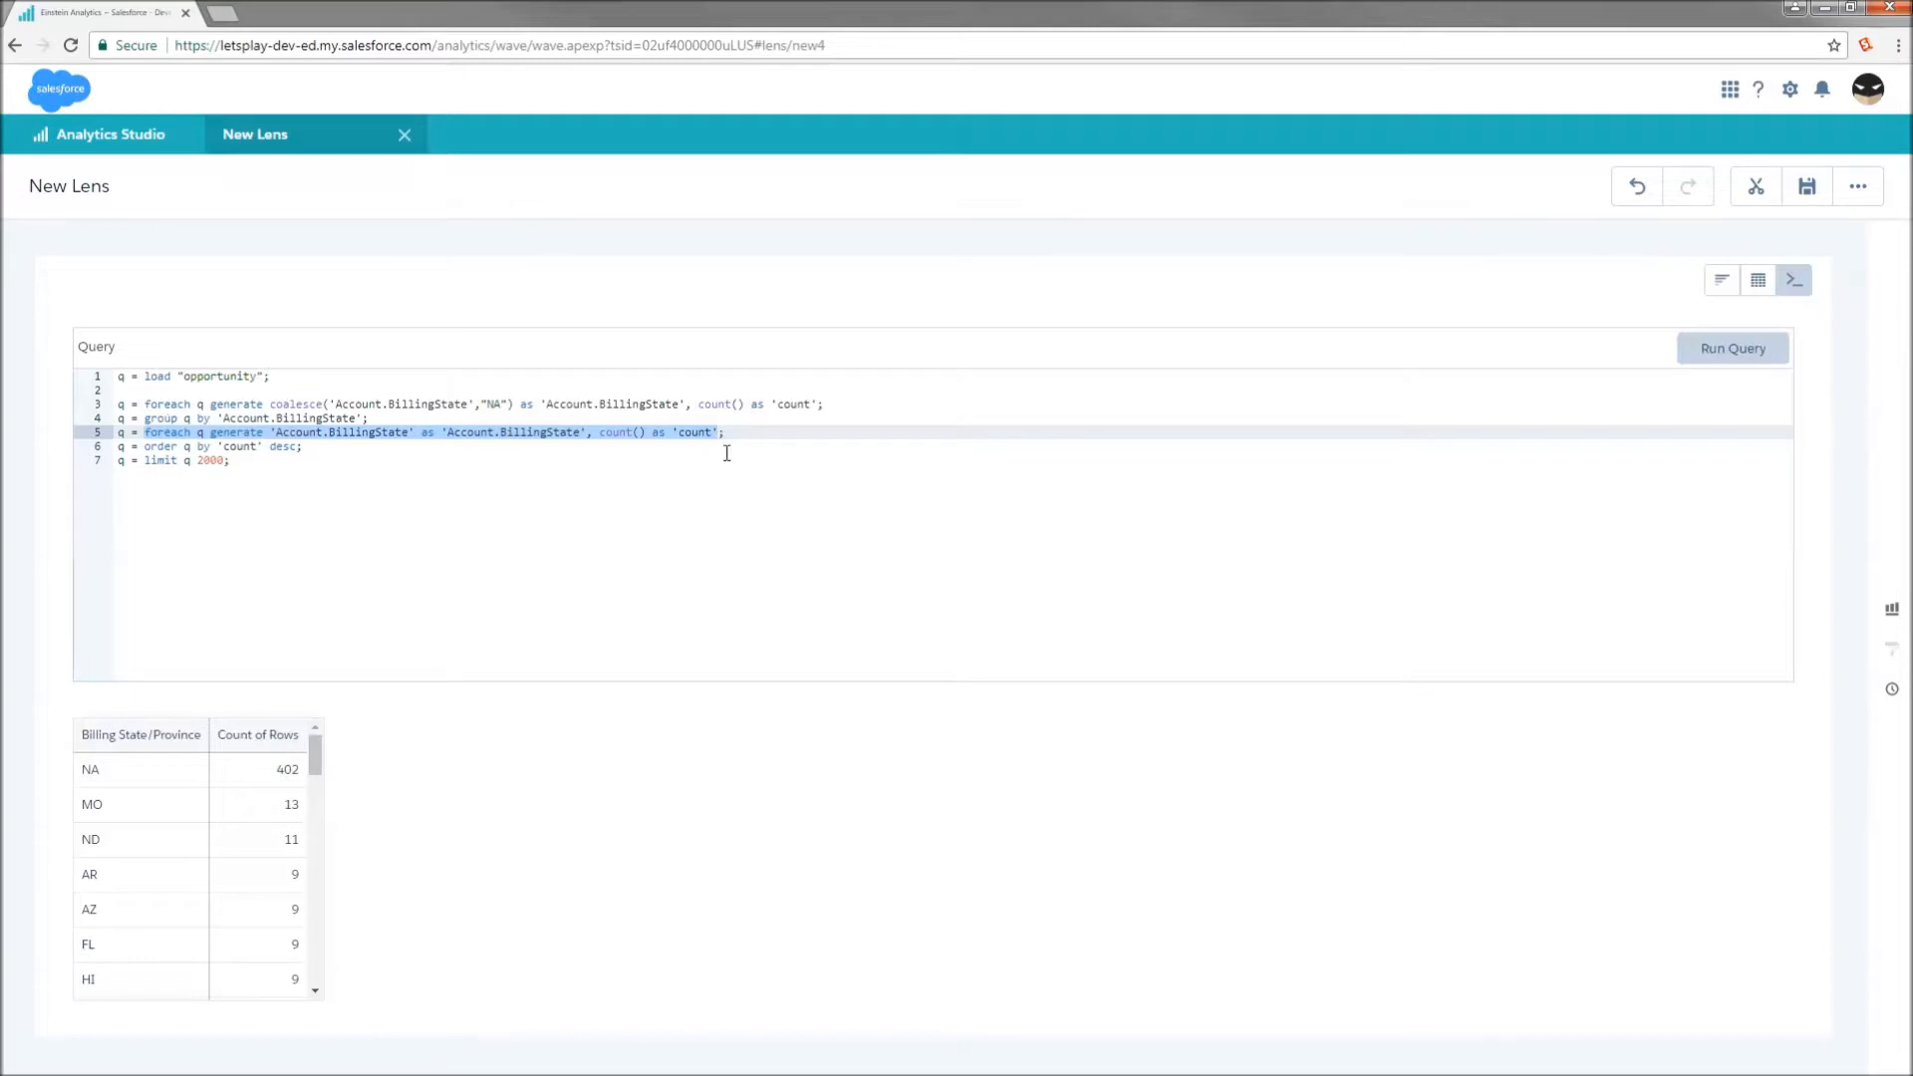
pyautogui.click(388, 531)
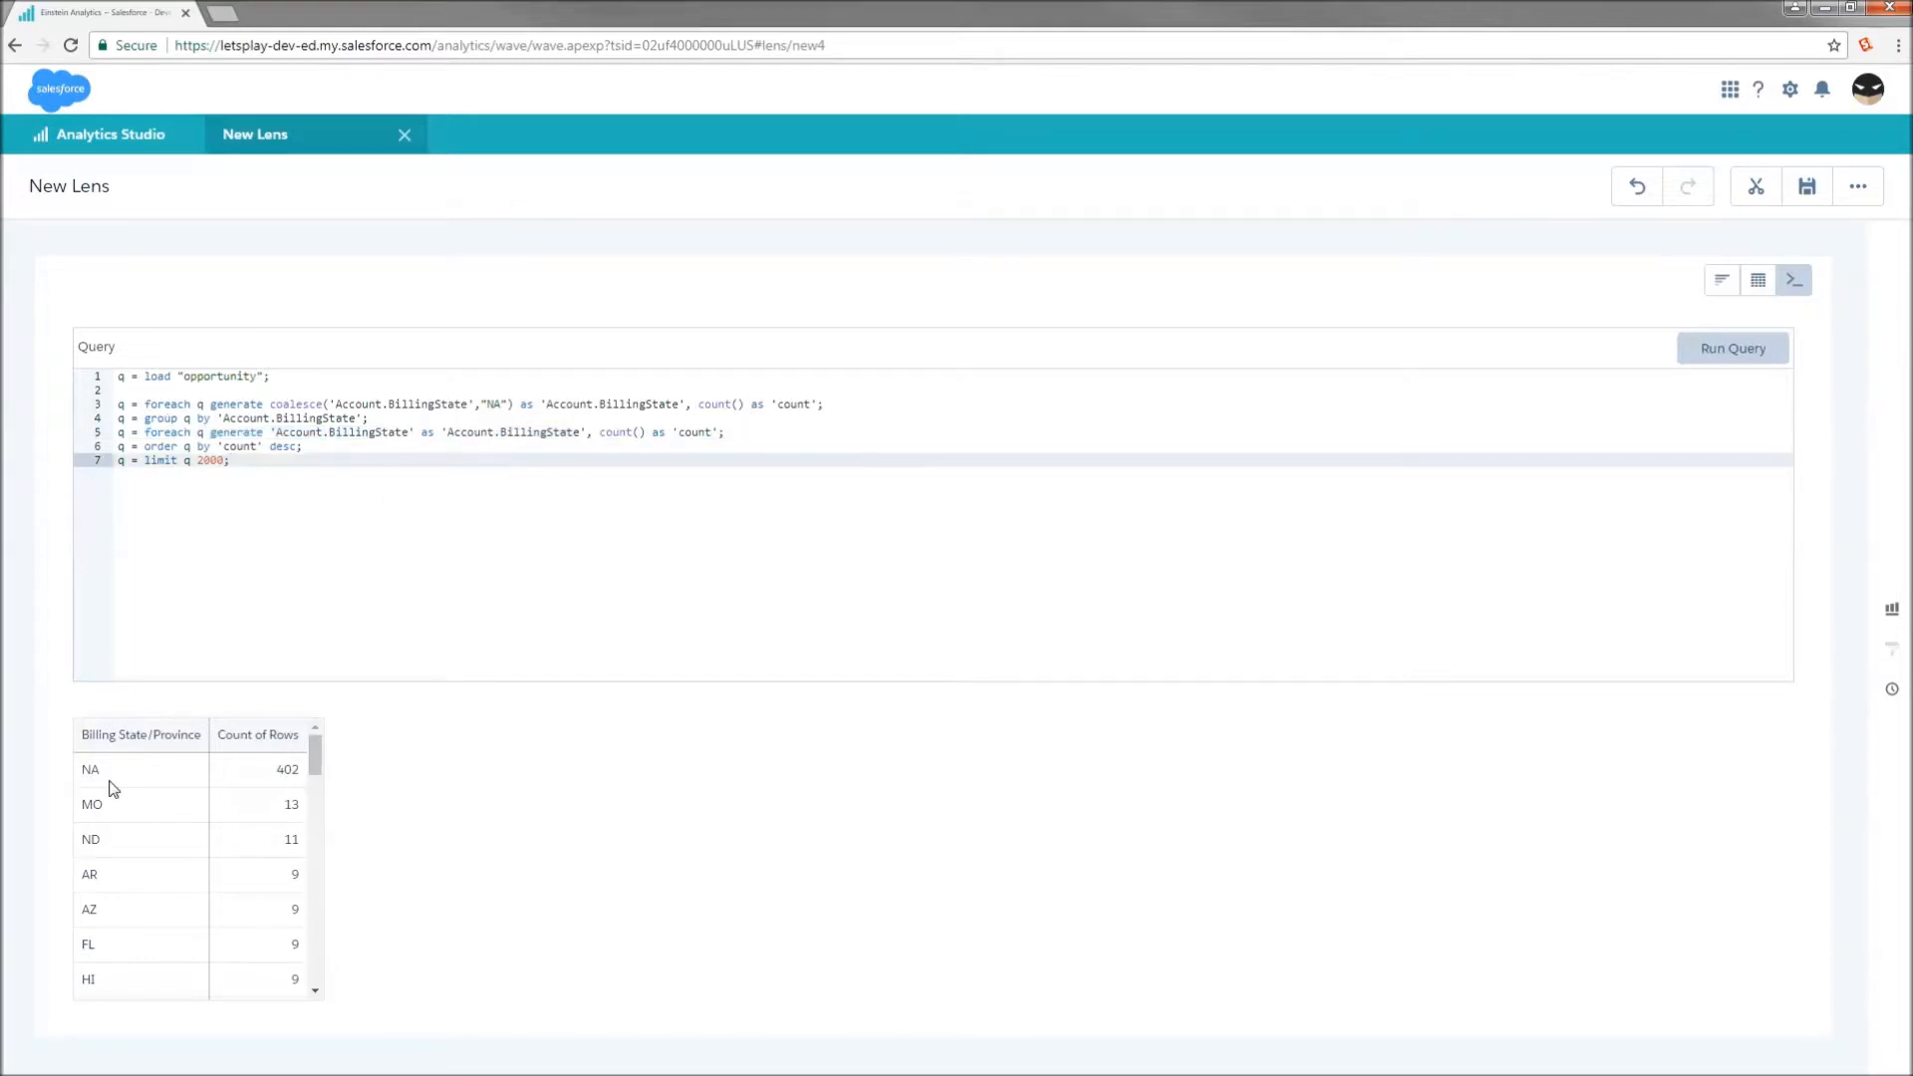
pyautogui.click(1722, 280)
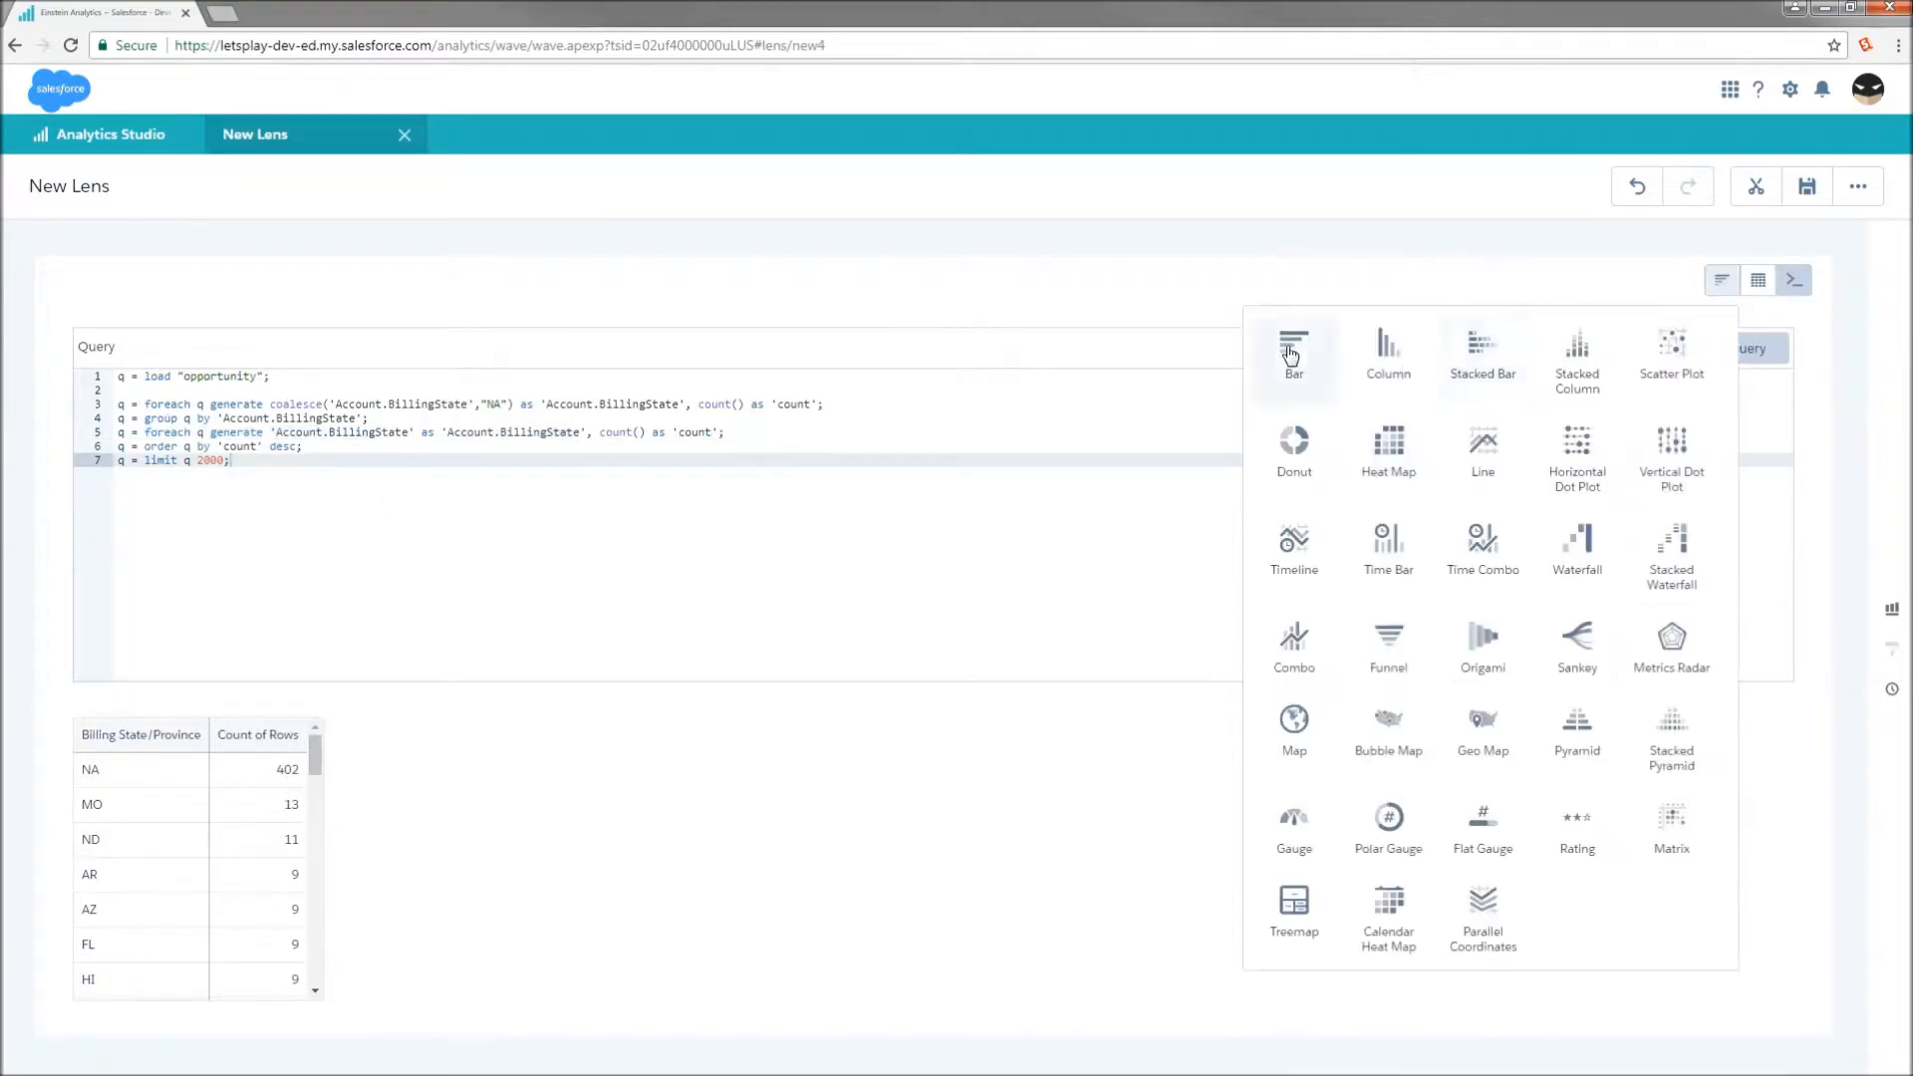
pyautogui.click(1293, 361)
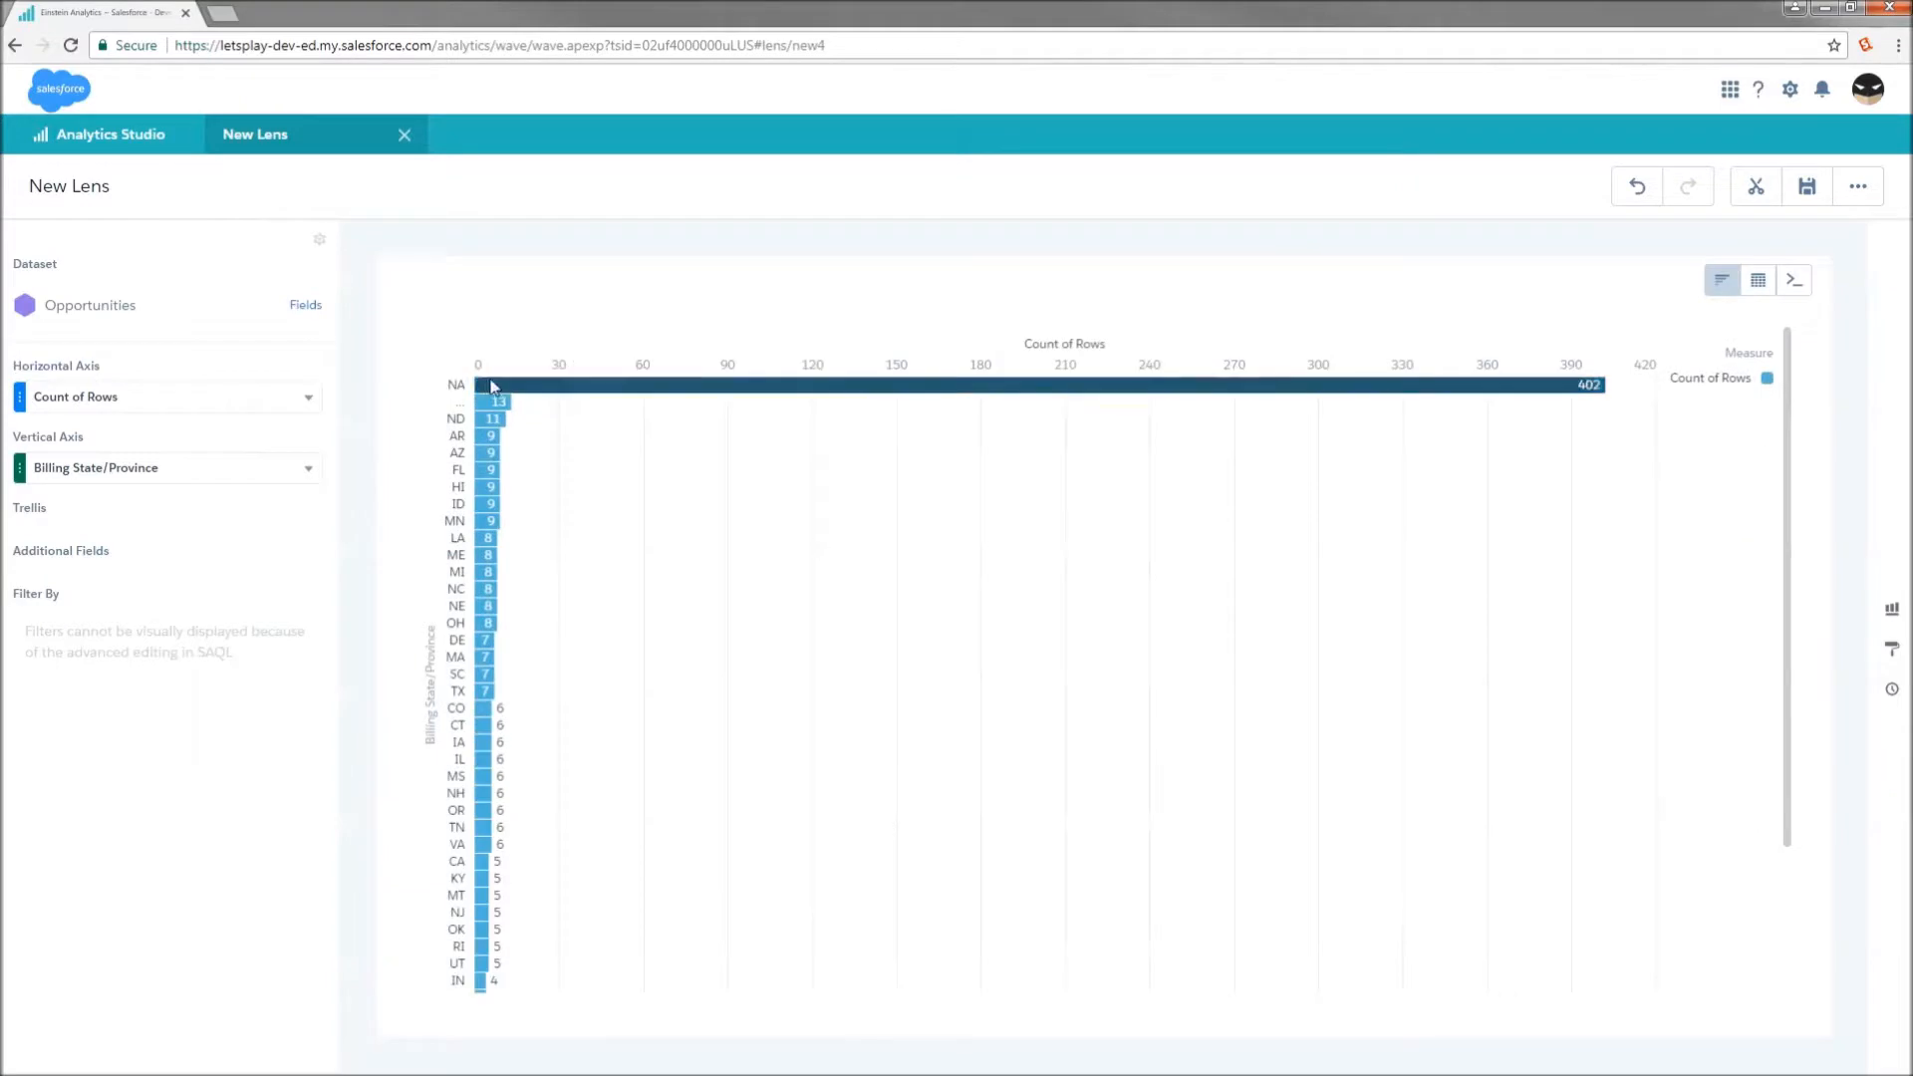
pyautogui.moveTo(500, 388)
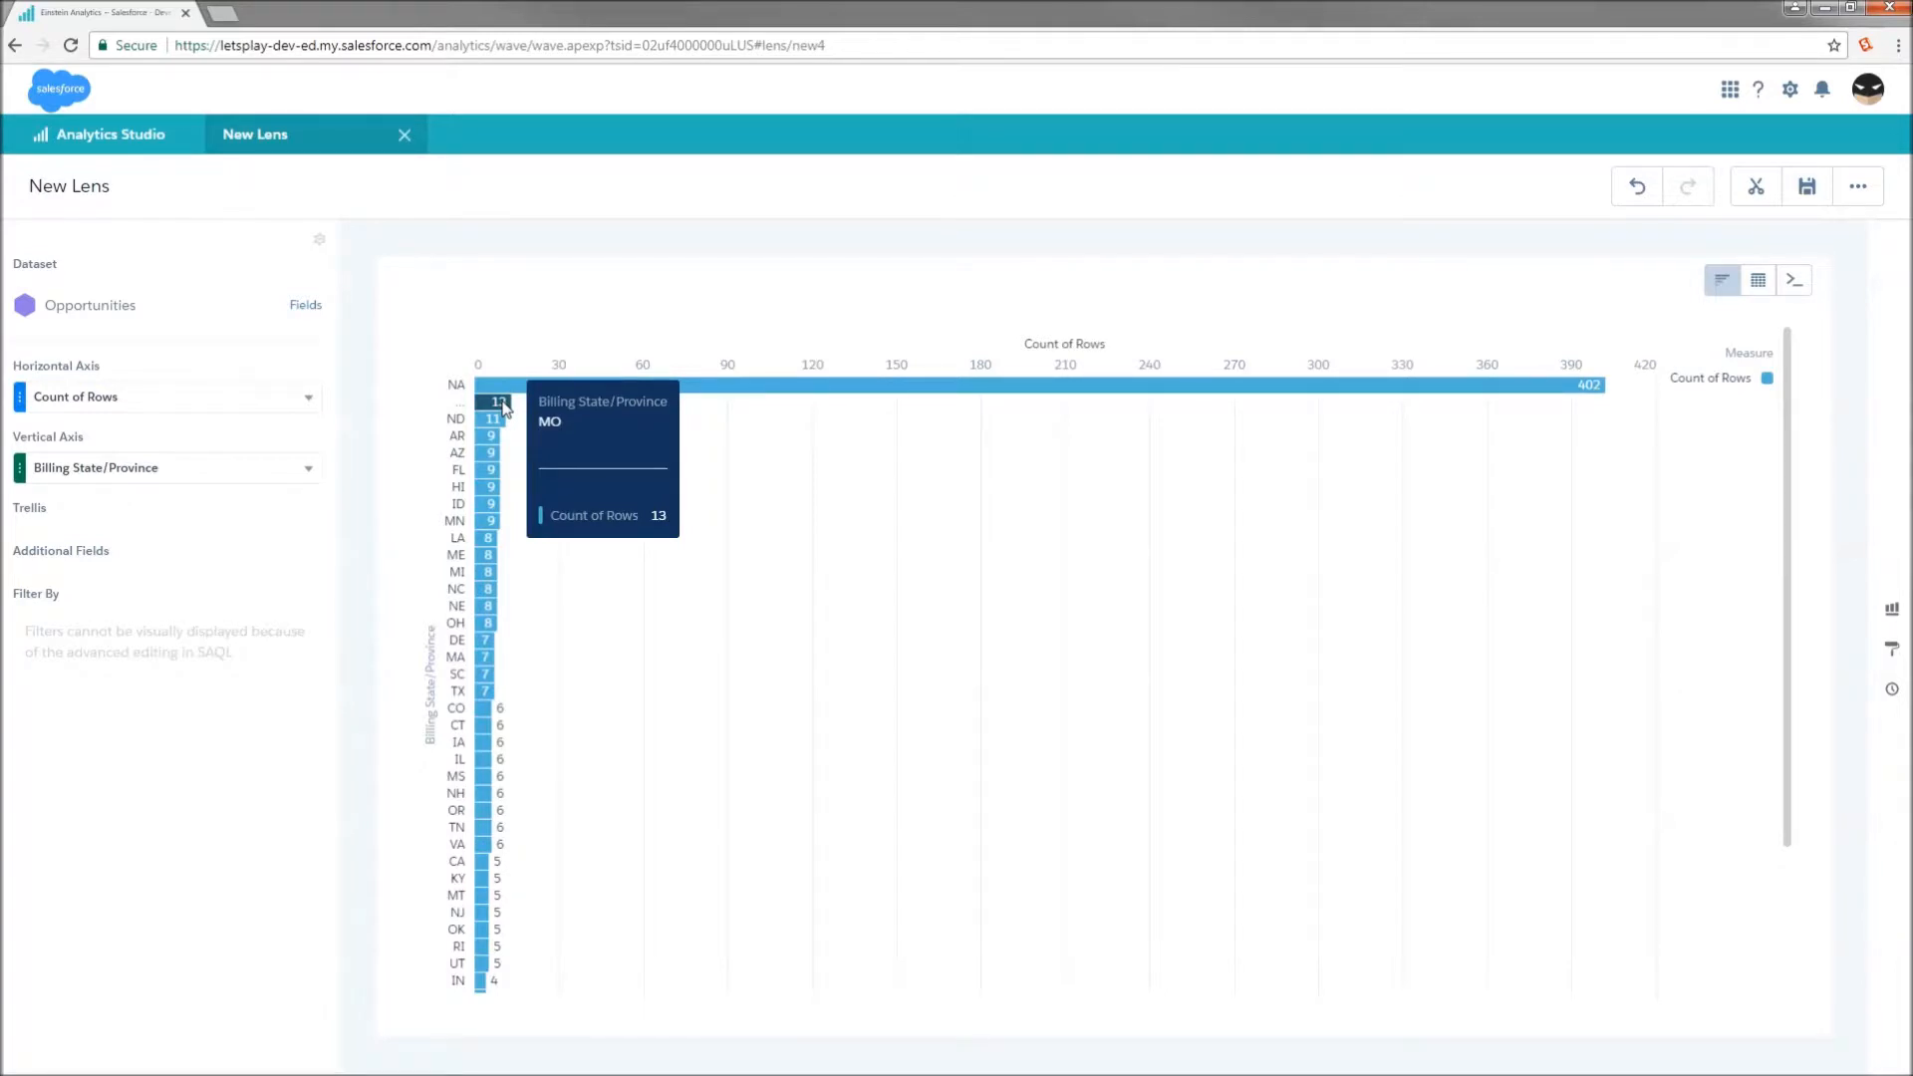
pyautogui.moveTo(1371, 393)
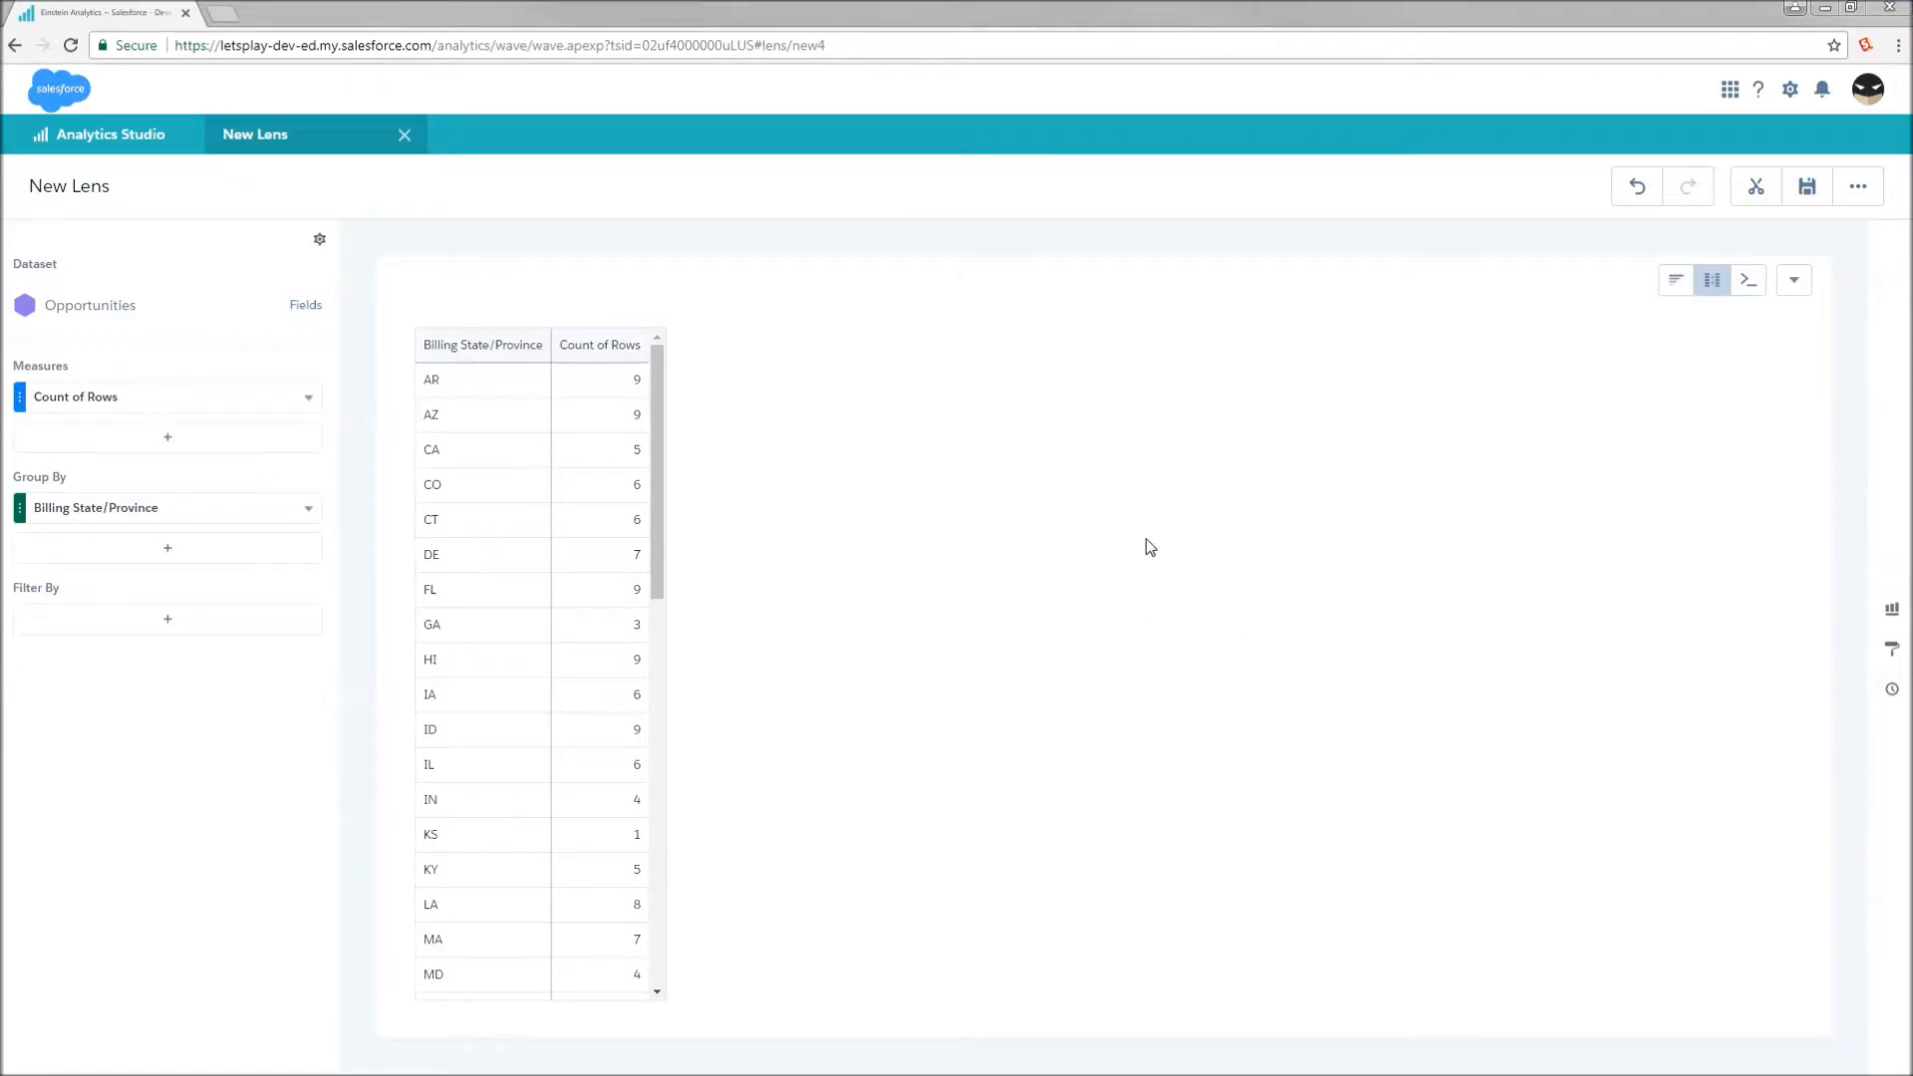
# Step: Clone the Count of Rows column in the table and apply the formula A/0 to the cloned column
pyautogui.click(307, 399)
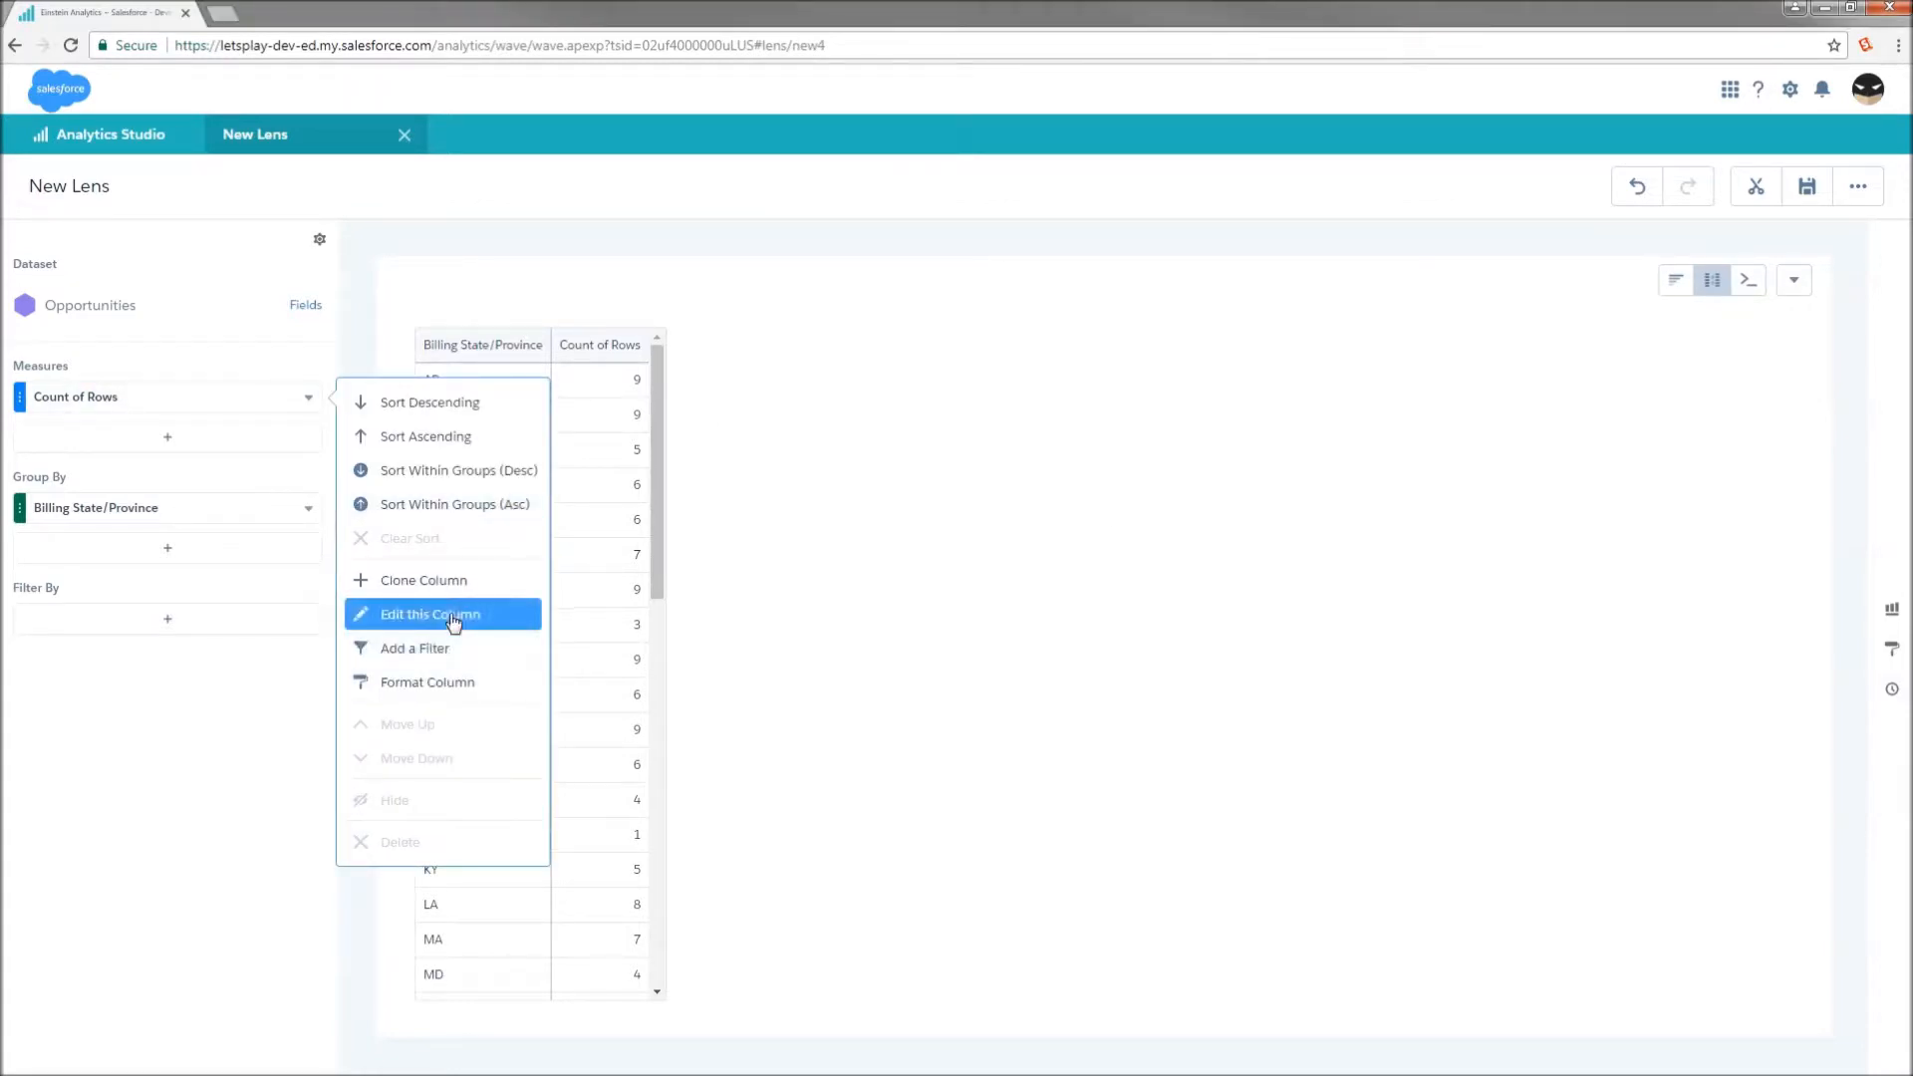
pyautogui.click(409, 580)
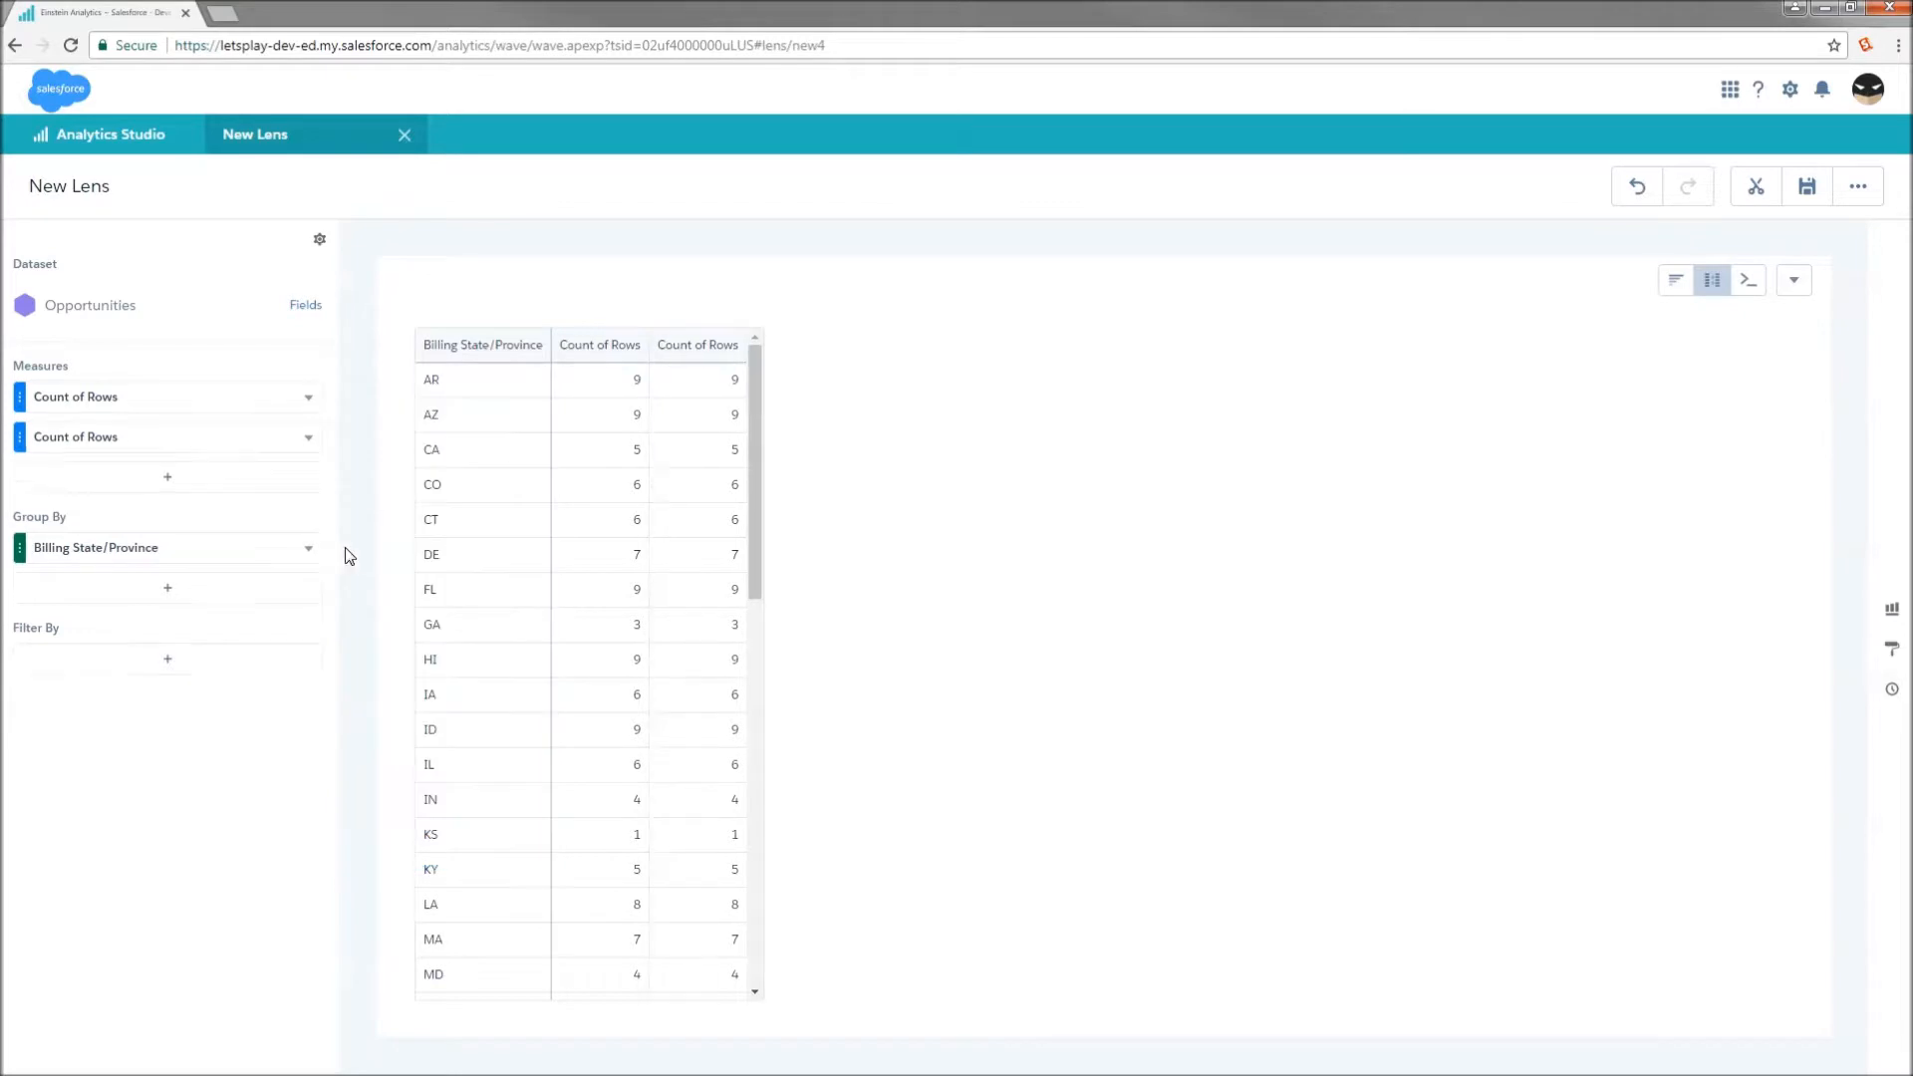
pyautogui.click(309, 439)
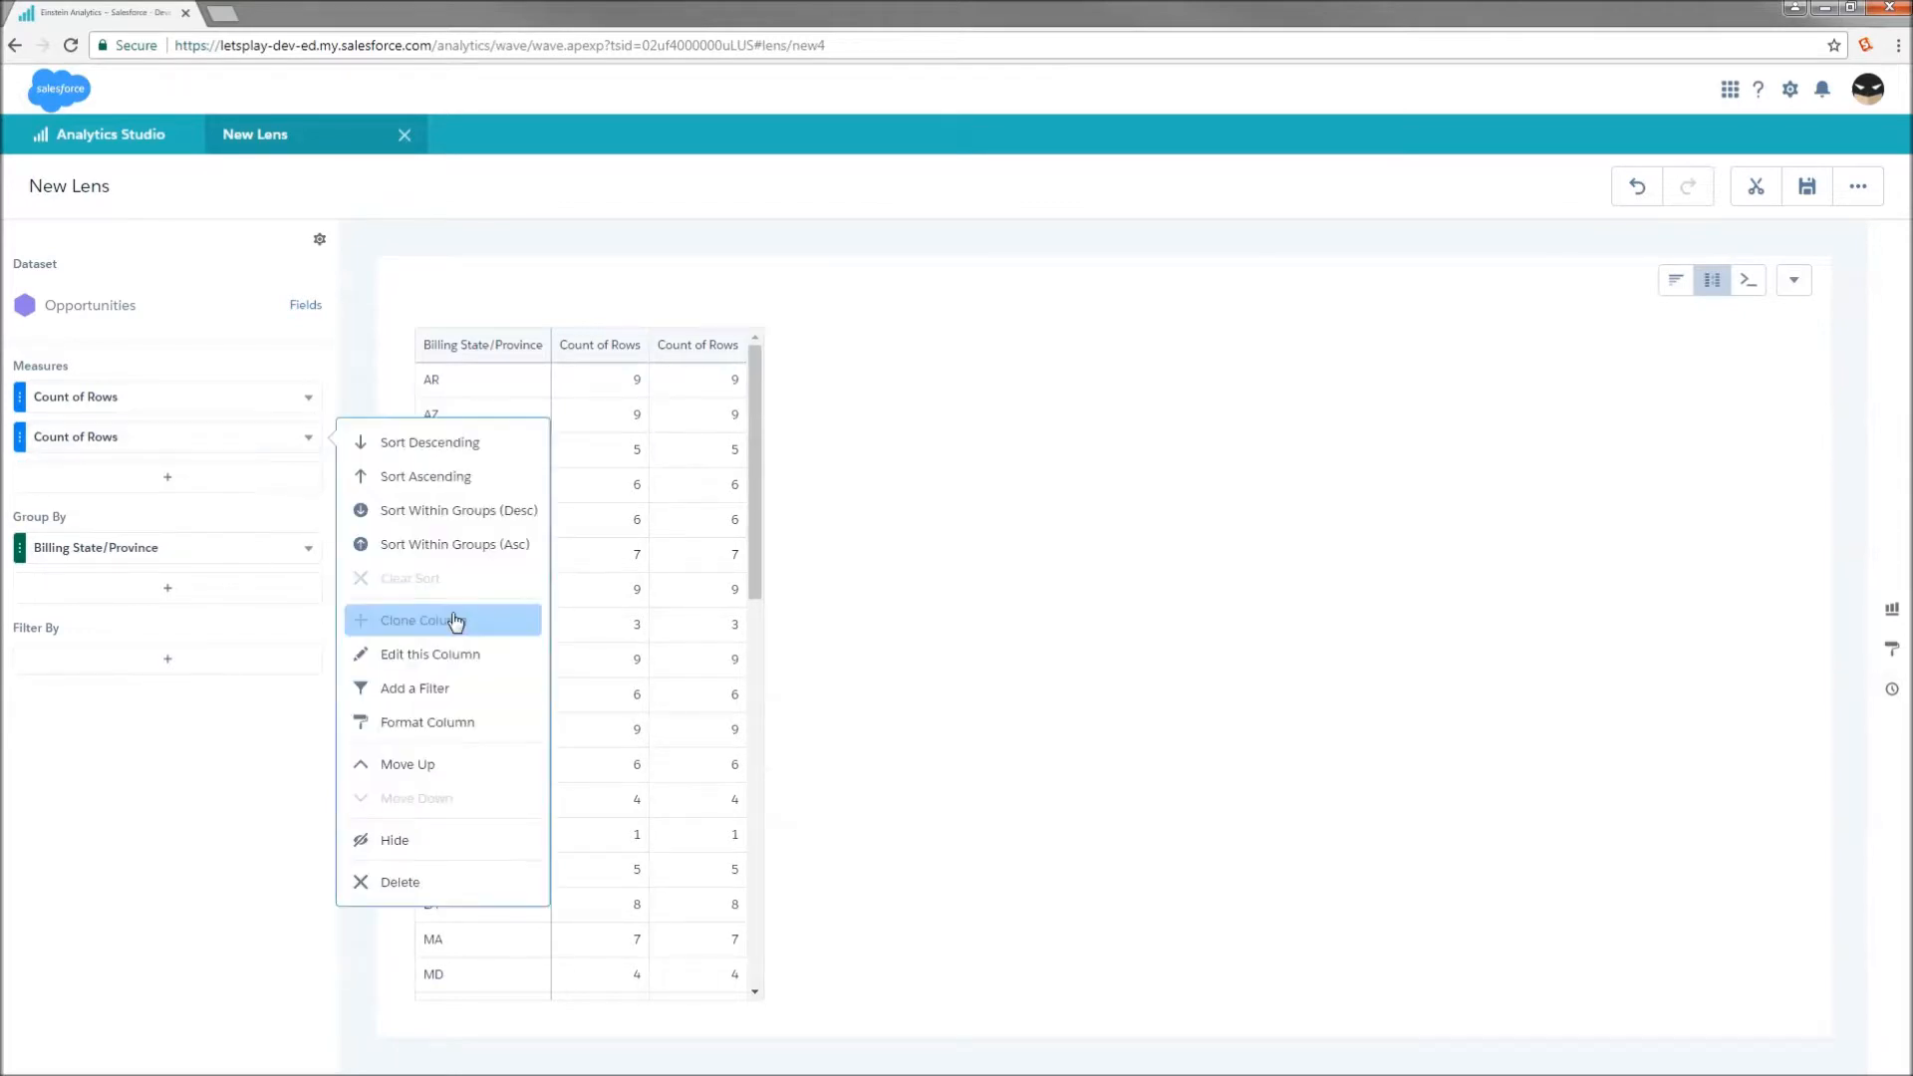
pyautogui.click(423, 666)
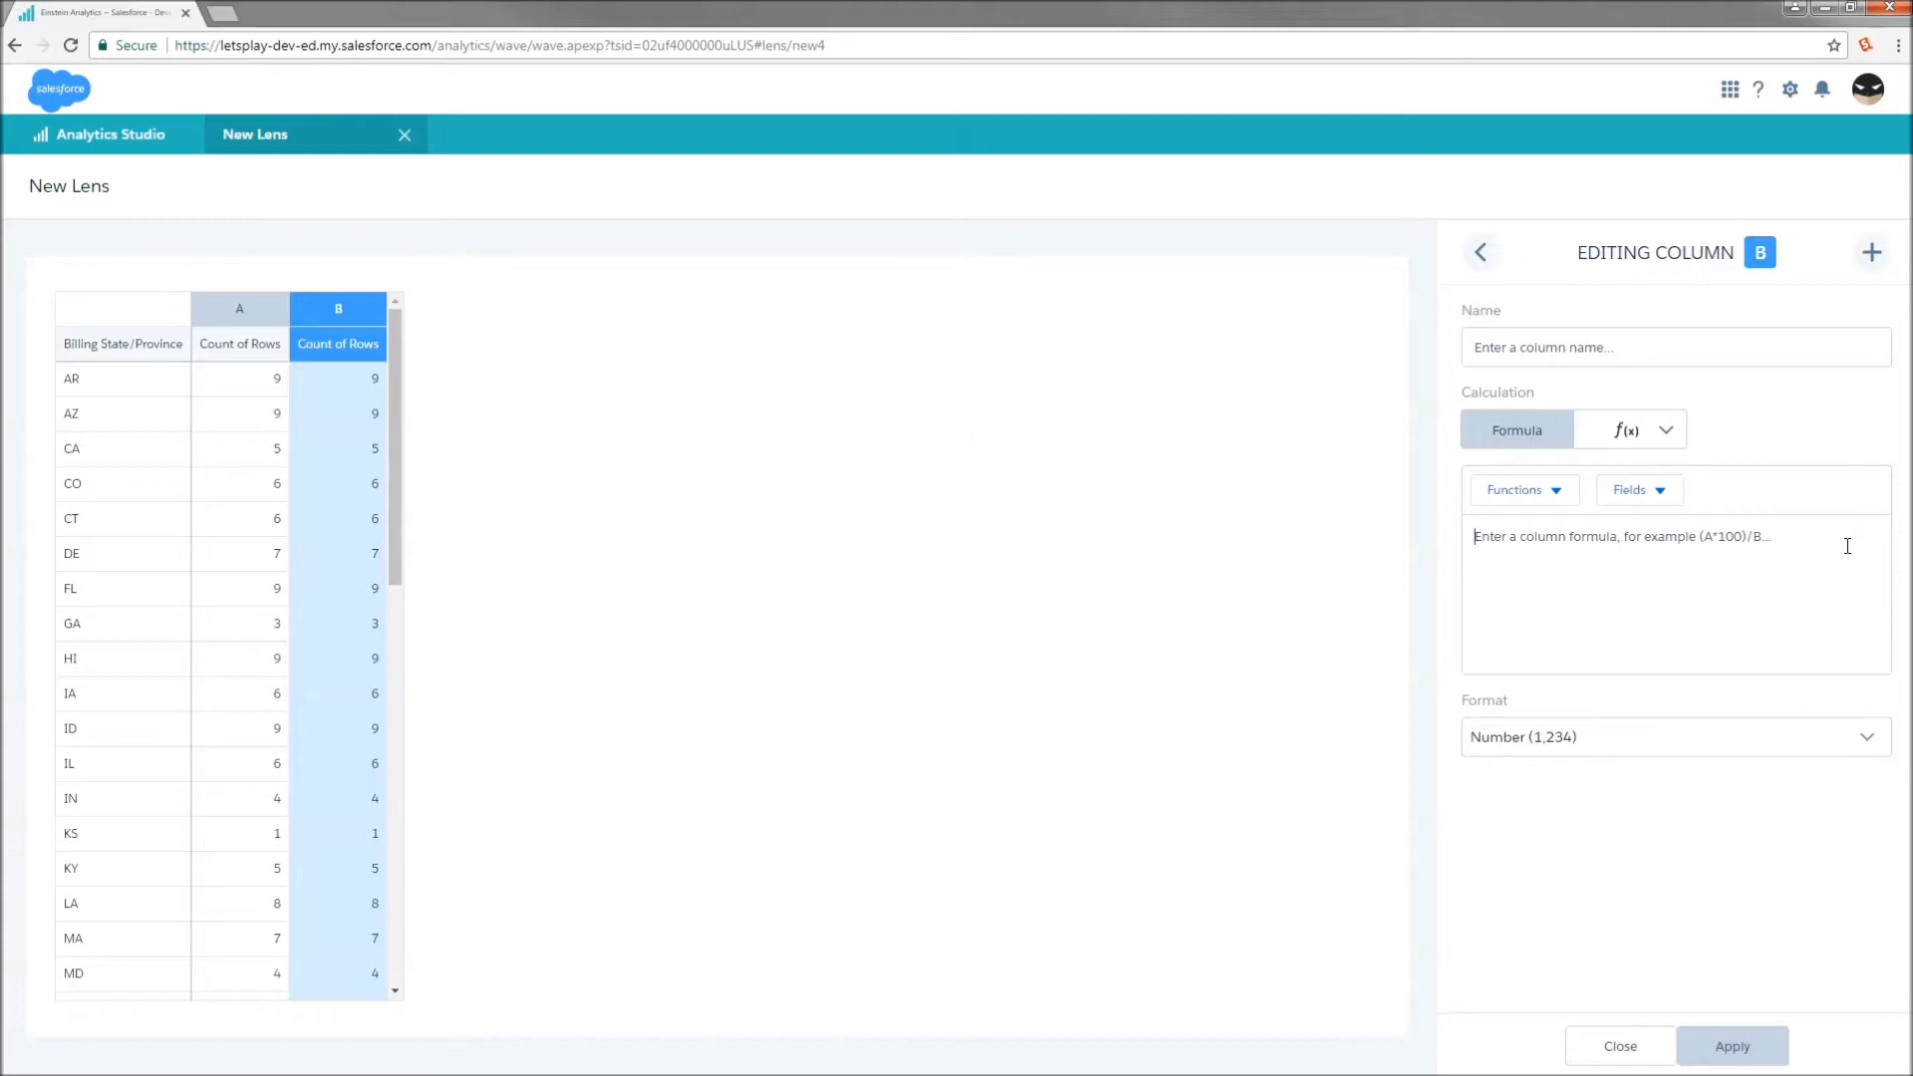
pyautogui.write('A/0')
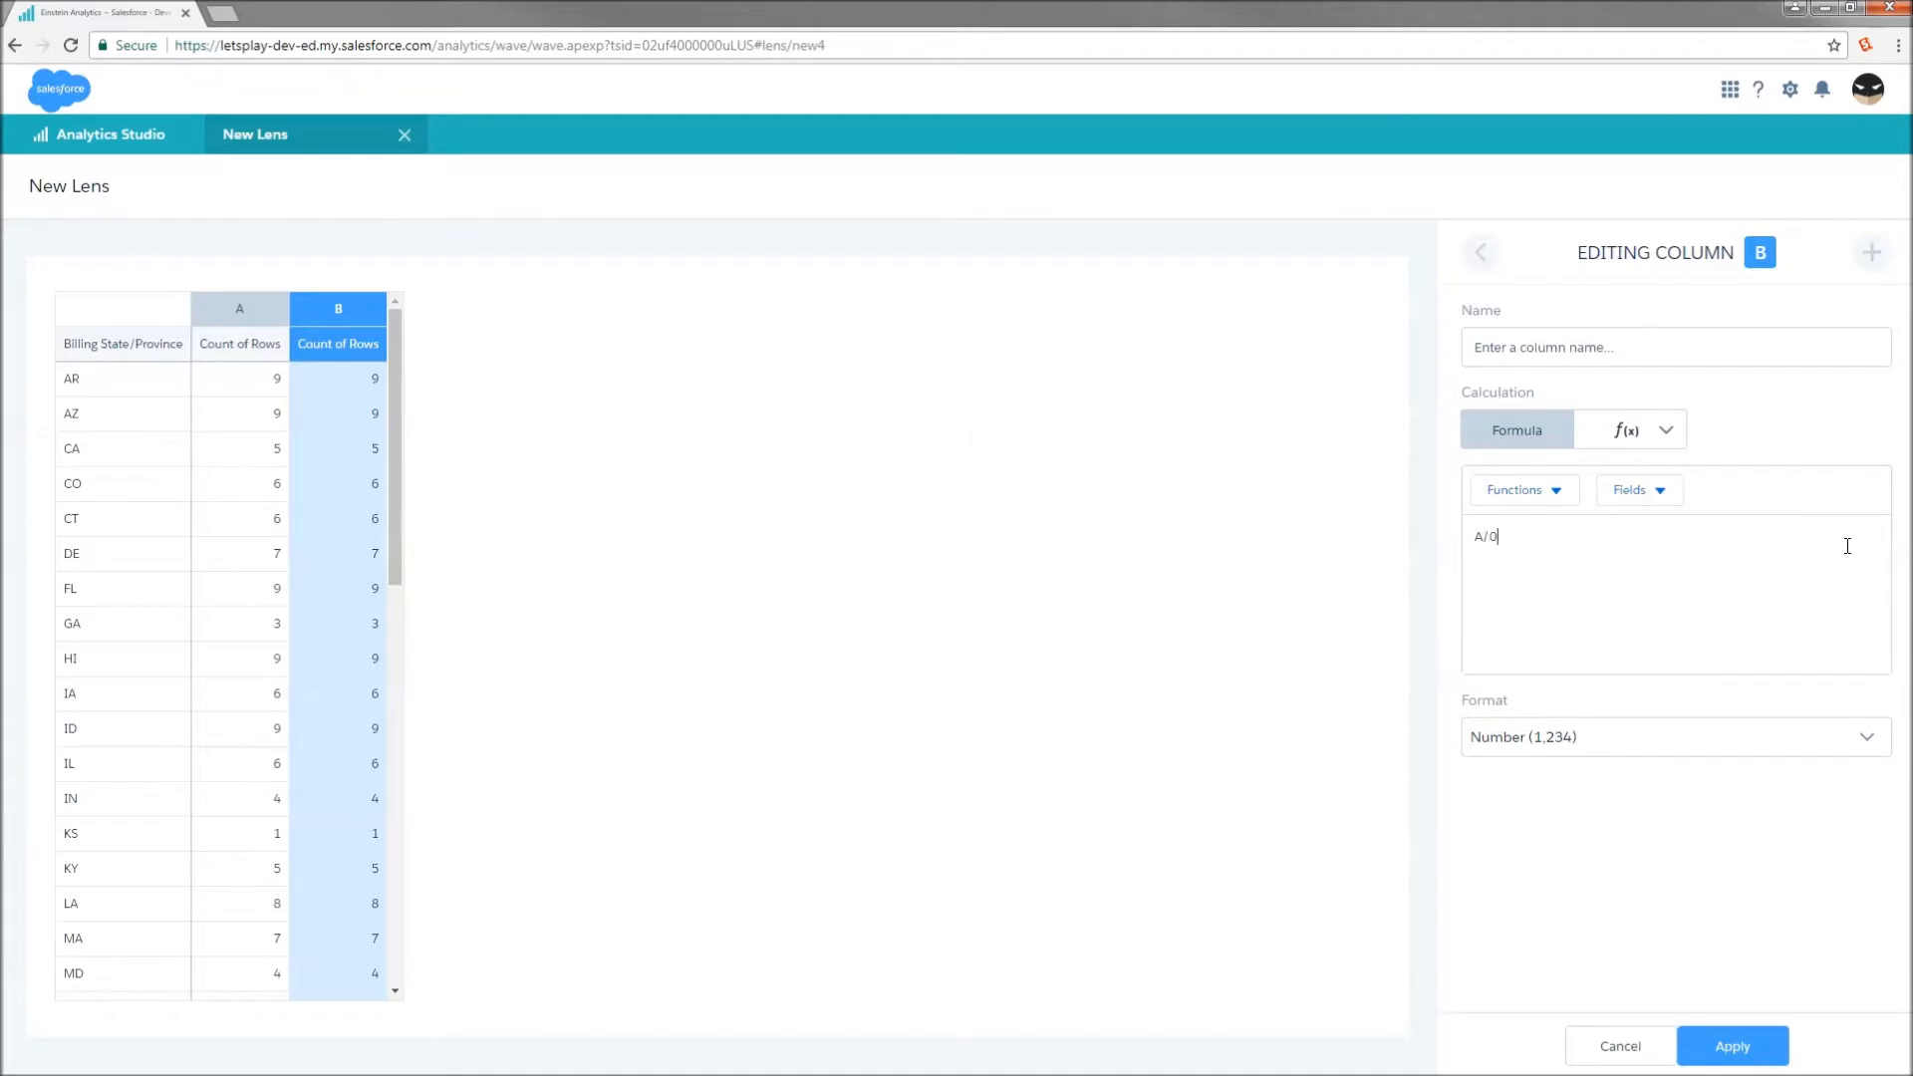
pyautogui.click(1760, 1049)
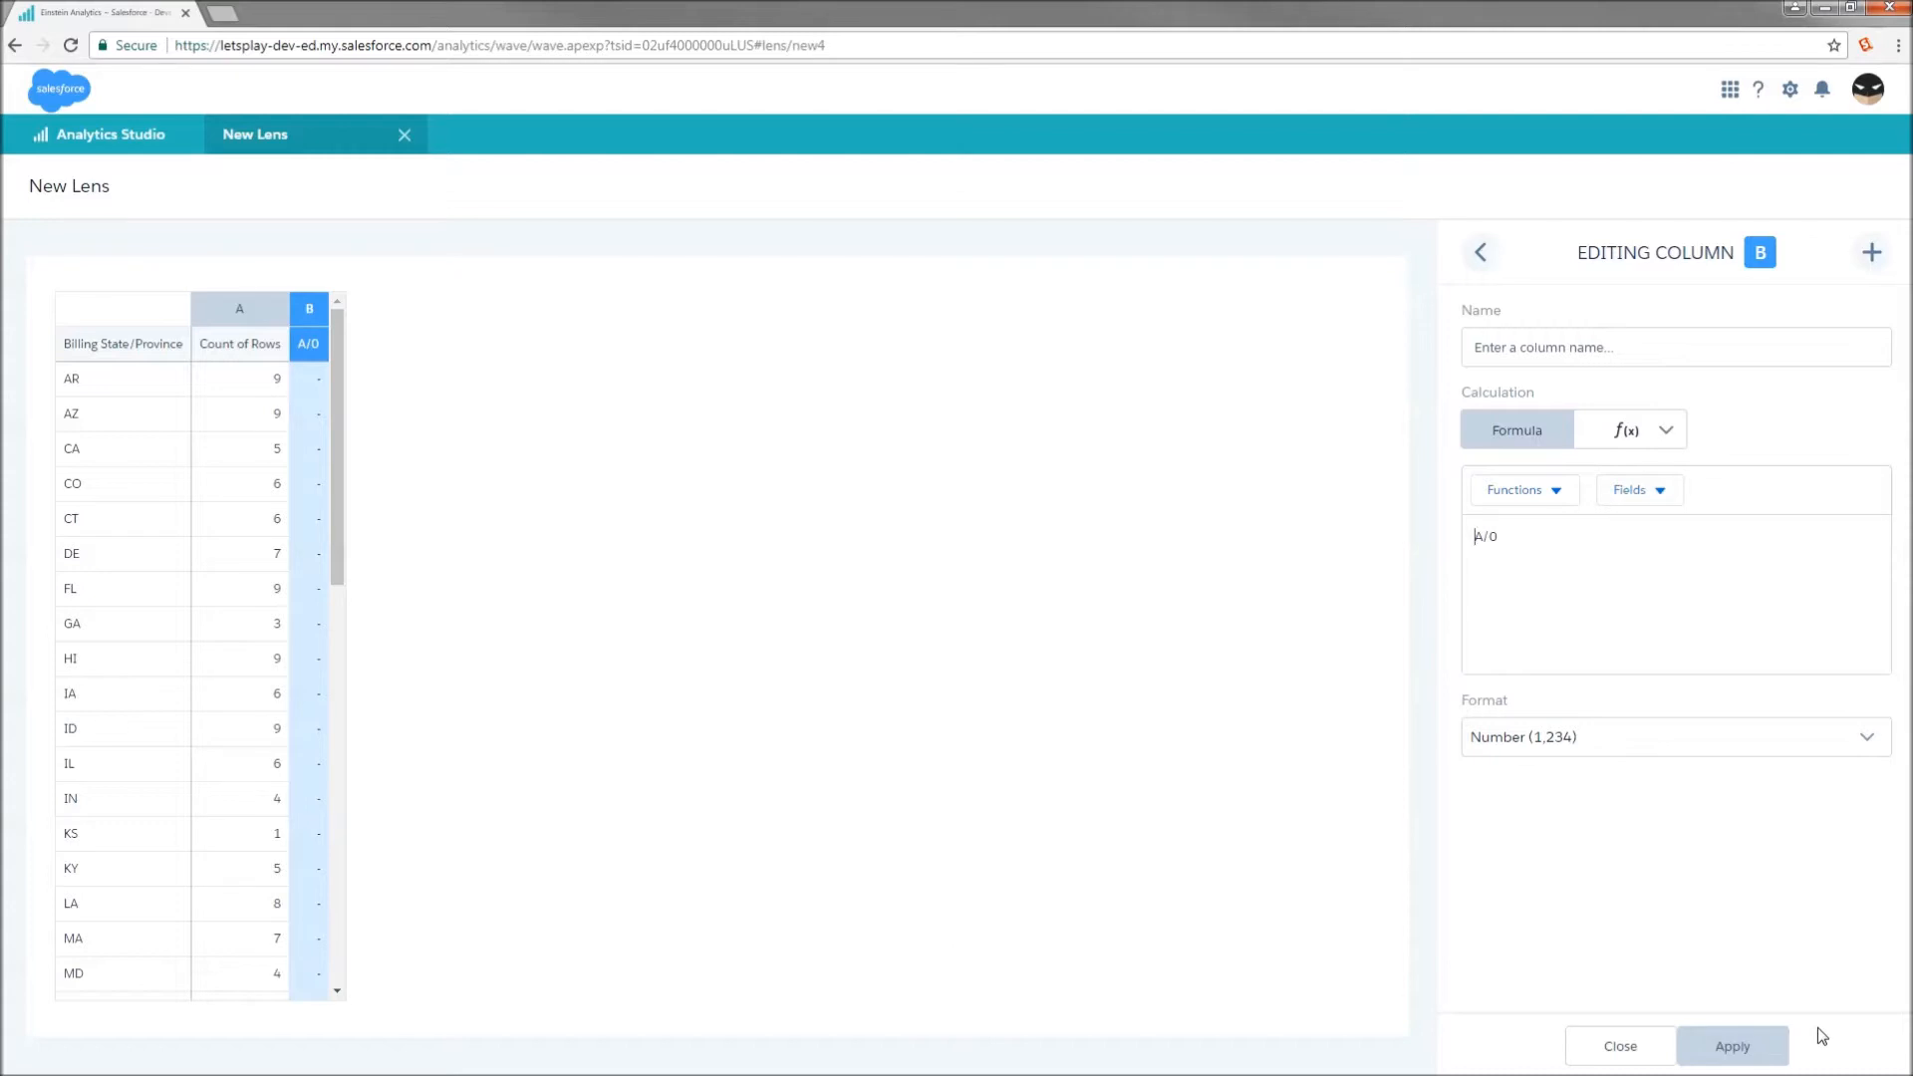
# Step: Wrap column B's formula in coalesce with 999 as the fallback, coalesce(A/0,999), and apply it
pyautogui.write('coalesce')
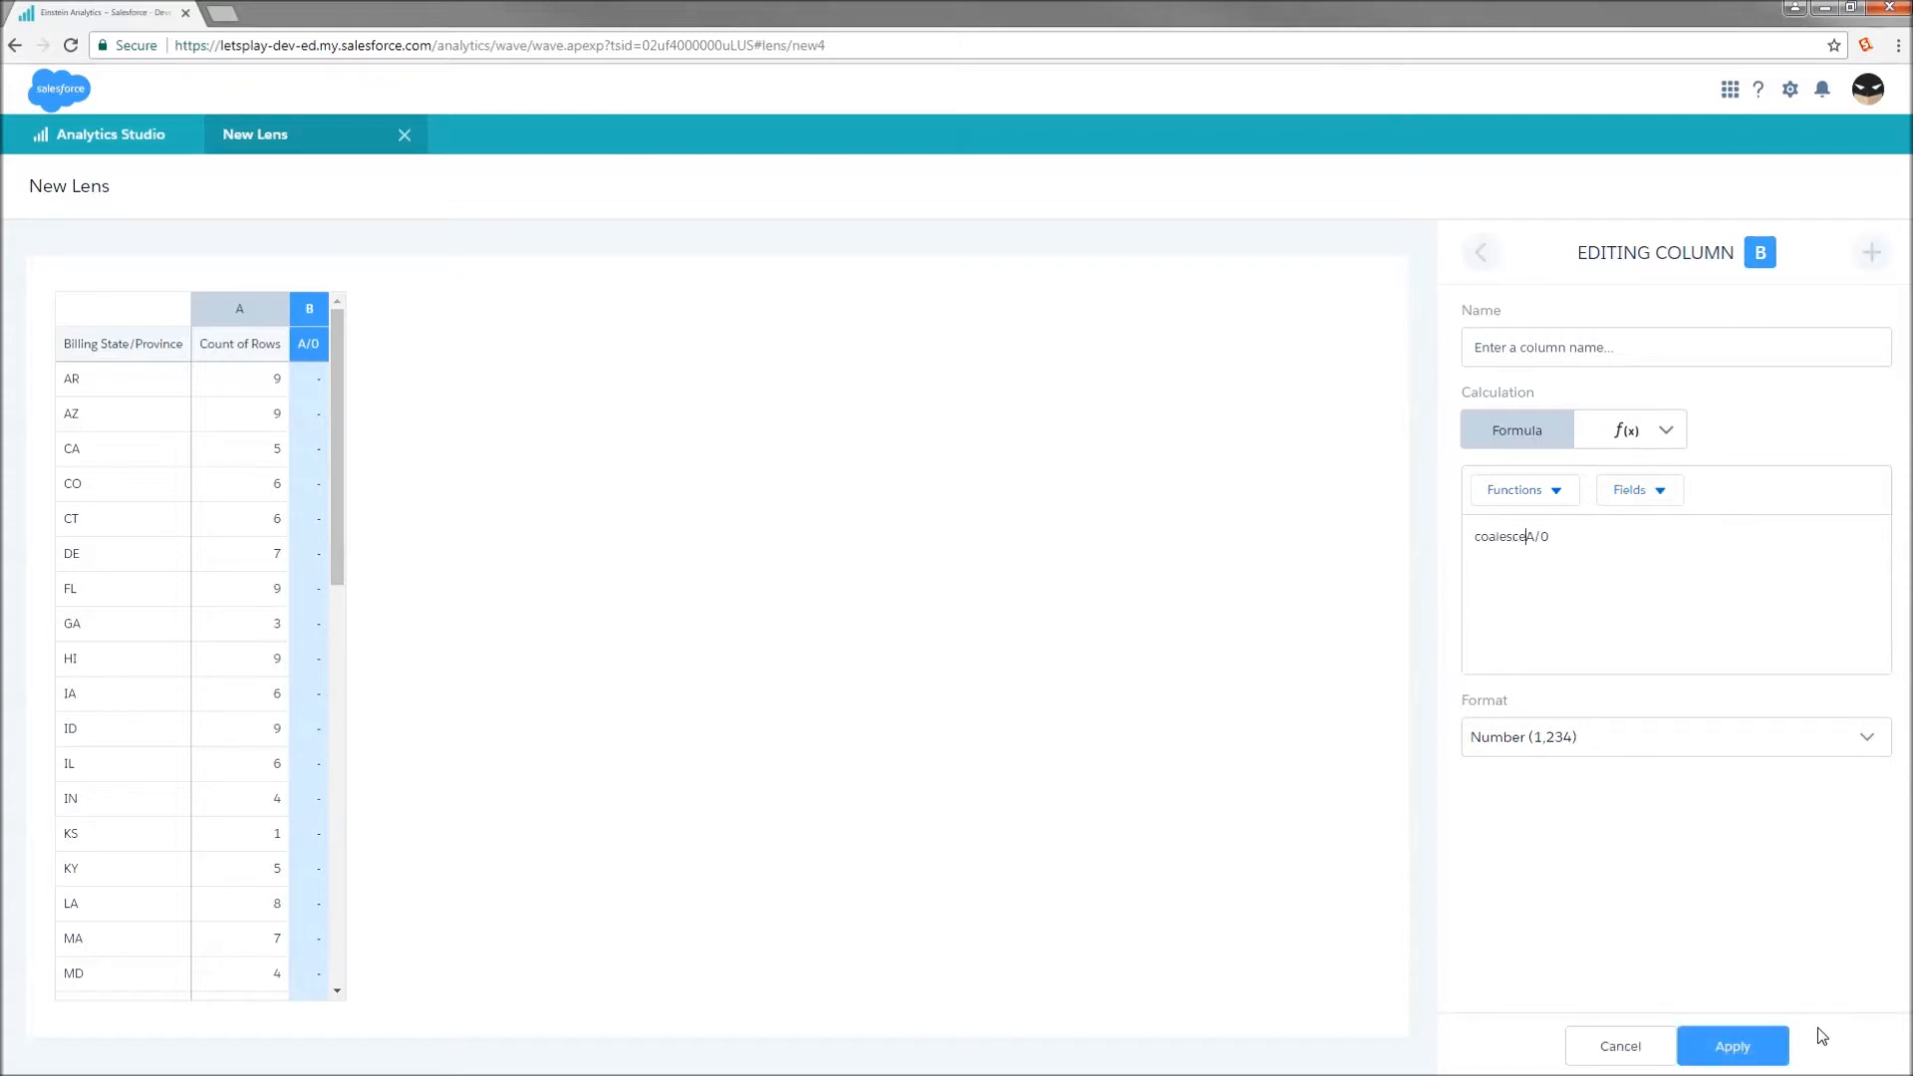
pyautogui.write('(')
pyautogui.click(1725, 1044)
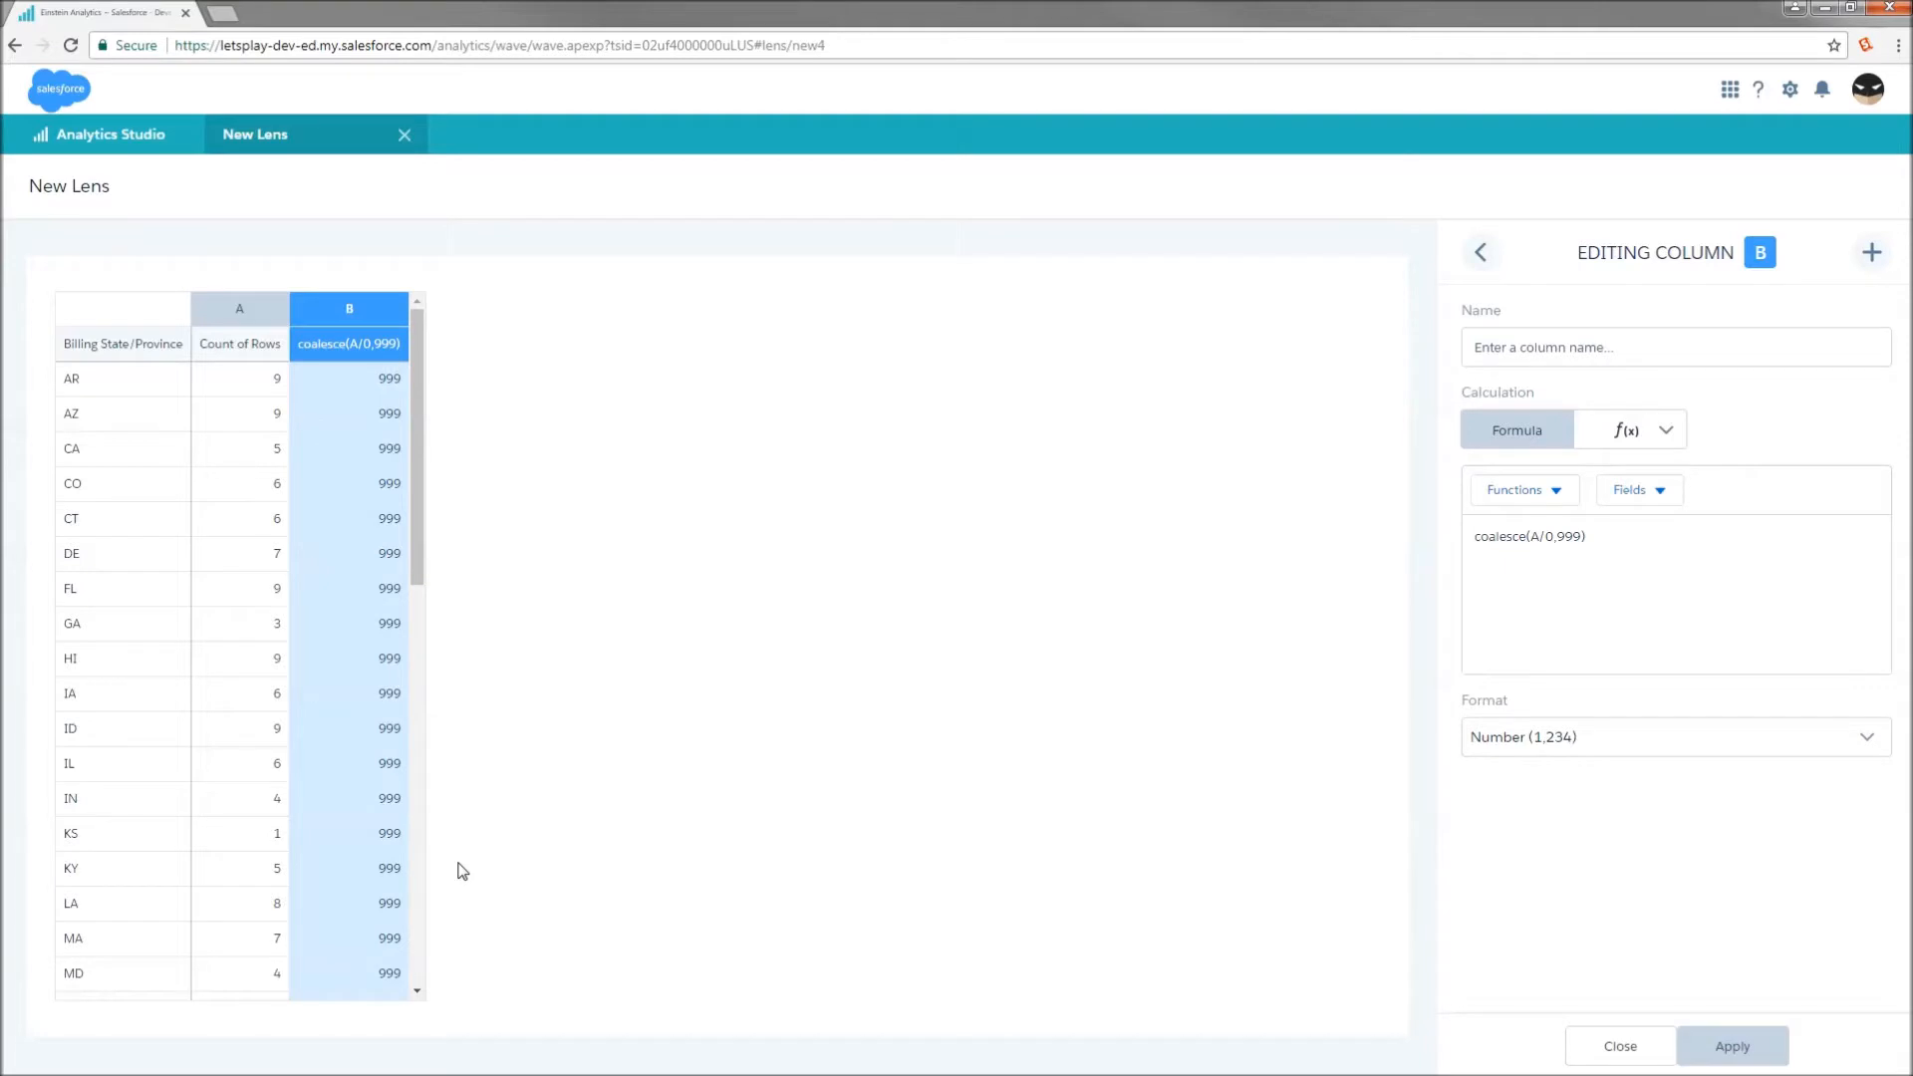